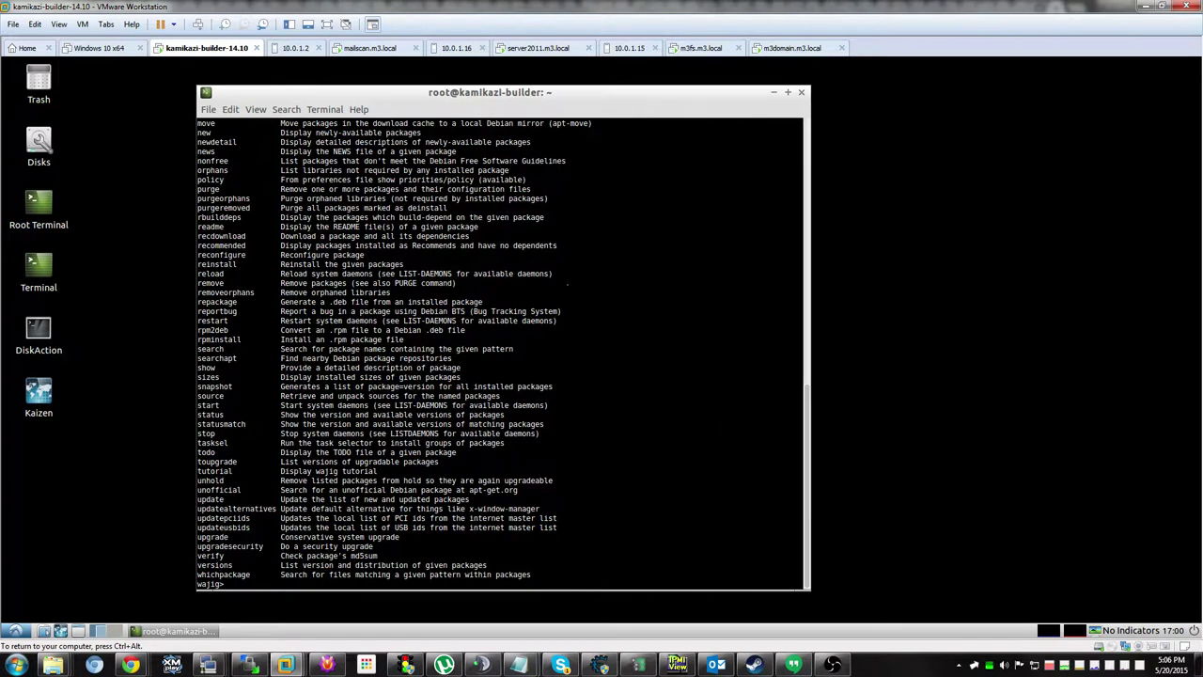
# View the terminal emulator's About information and close it
pyautogui.hotkey('alt', 'h')
pyautogui.press('Down')
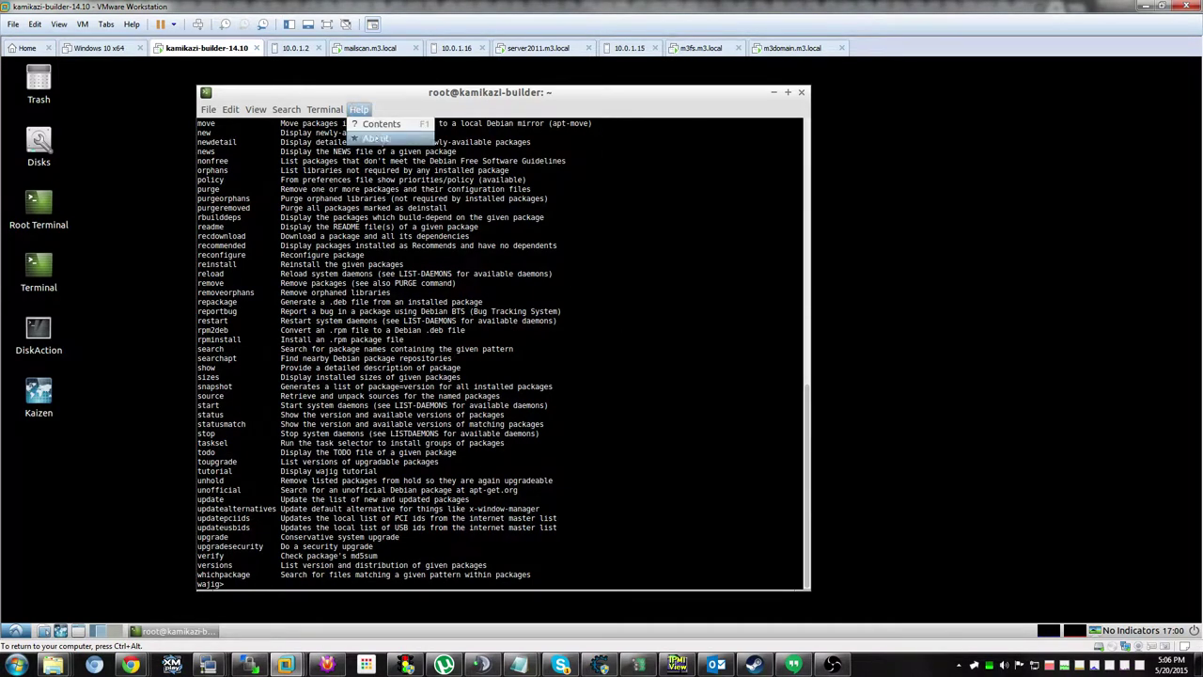
pyautogui.press('Return')
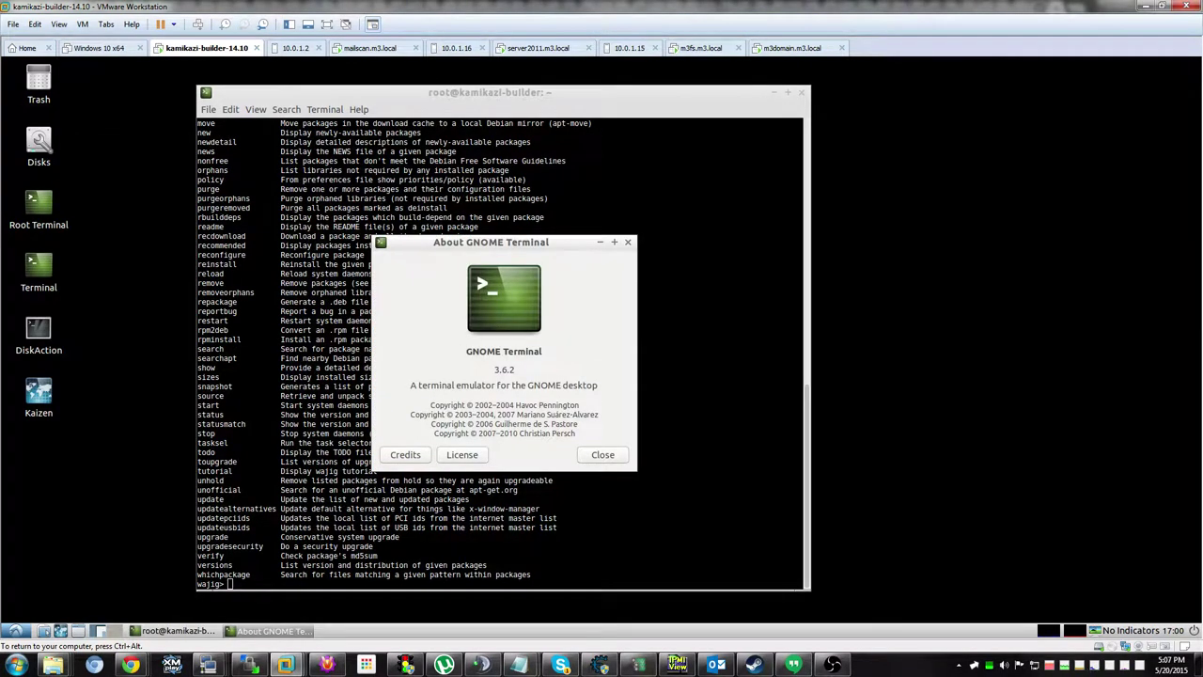
pyautogui.click(601, 454)
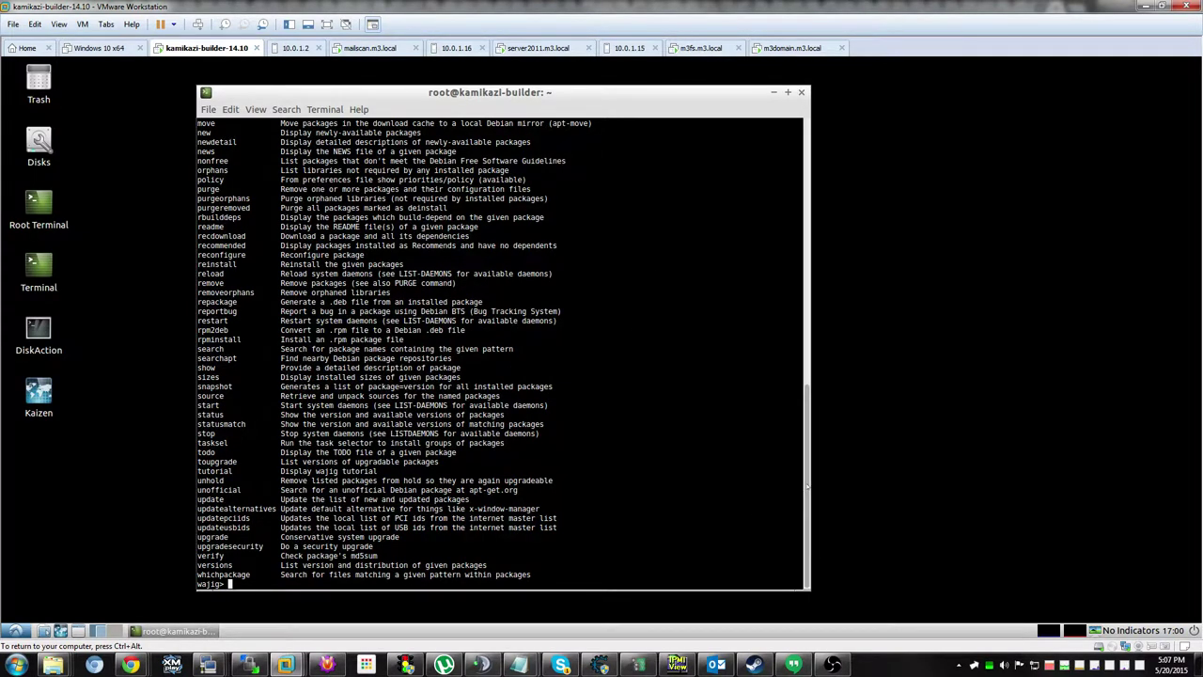
# Widen the root terminal, run dailyupgrade at the wajig prompt, and exit both wajig and the shell
pyautogui.moveTo(801, 481); pyautogui.dragTo(888, 442)
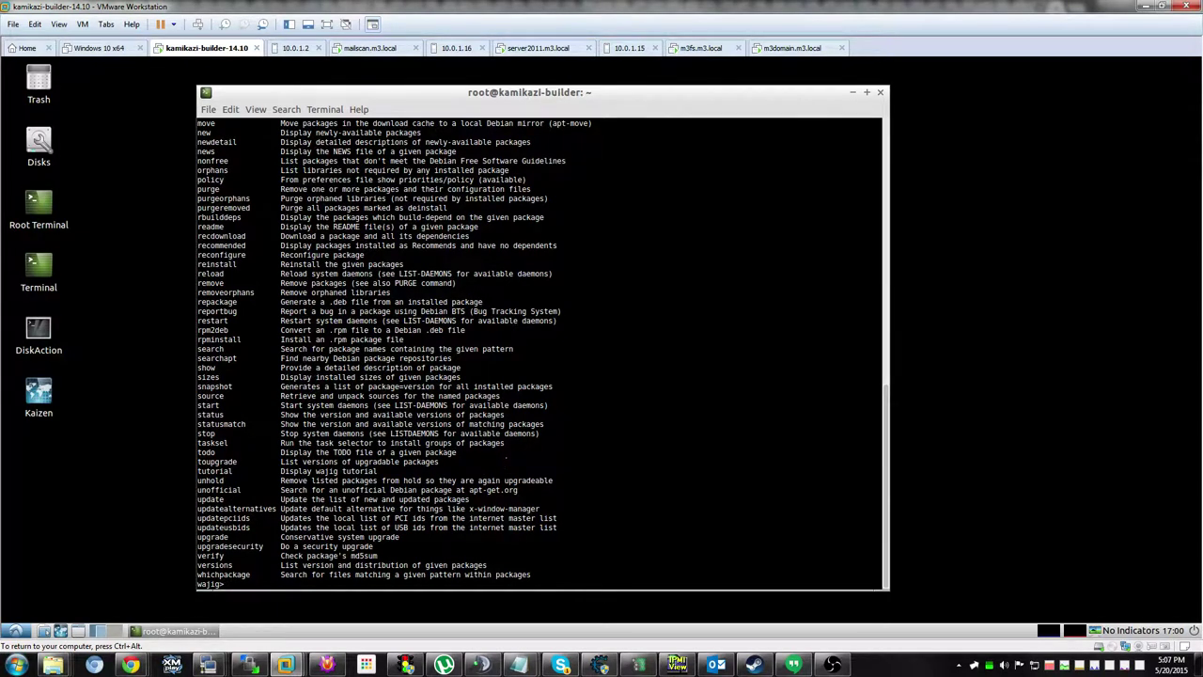
pyautogui.write('dailyupgrade')
pyautogui.press('Return')
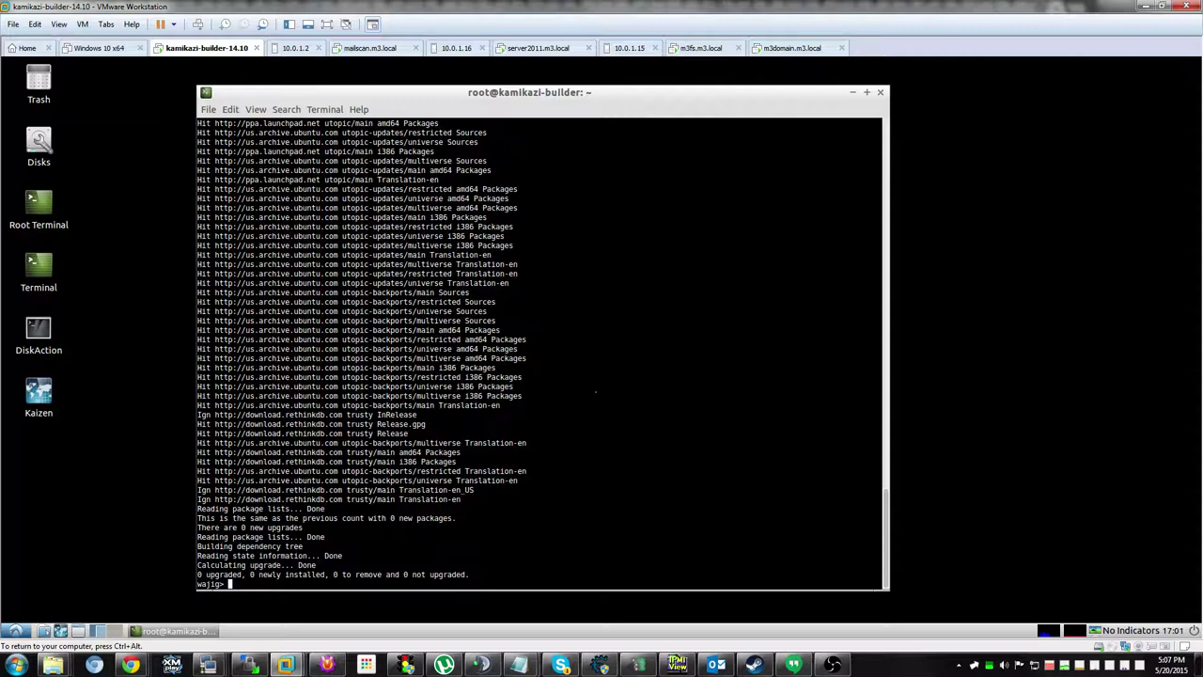
pyautogui.hotkey('ctrl', 'd')
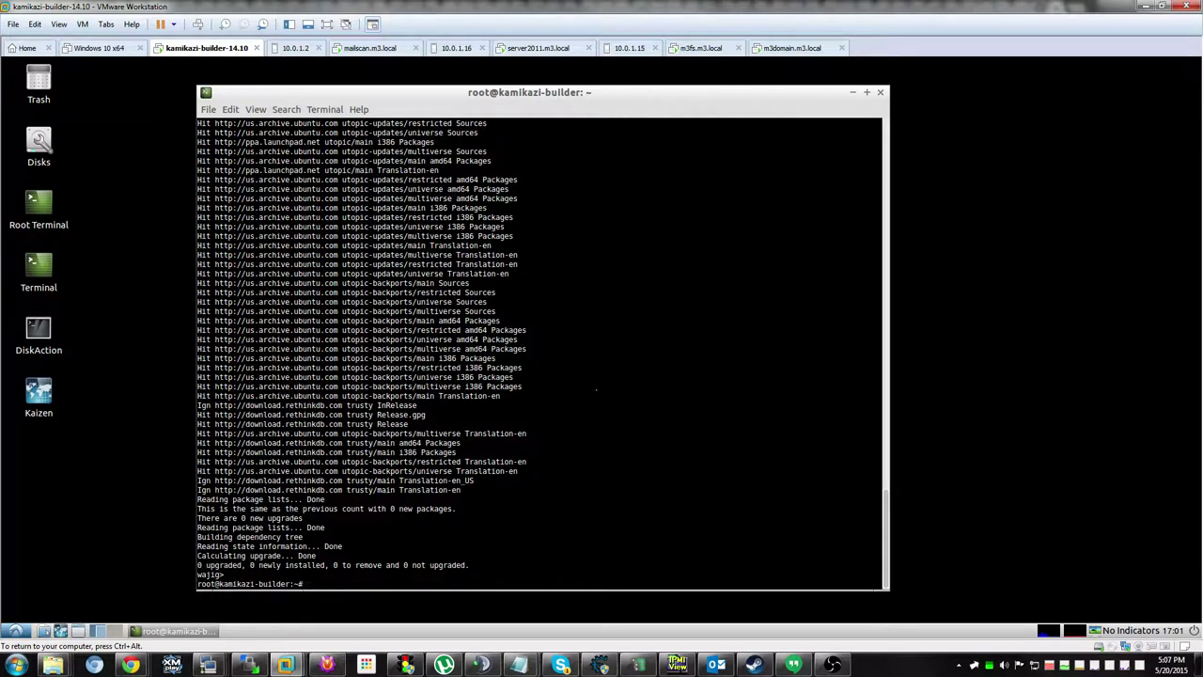
pyautogui.hotkey('ctrl', 'd')
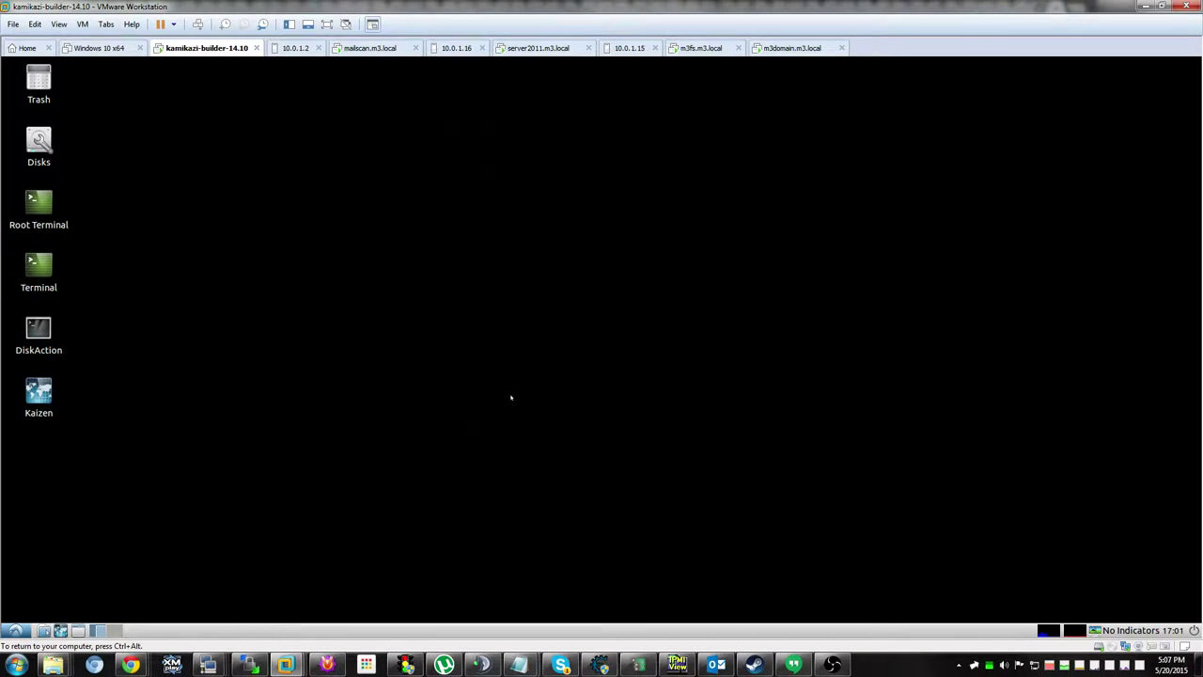
# Launch Ubuntu Builder and move its window toward the desktop's upper-right area
pyautogui.click(15, 629)
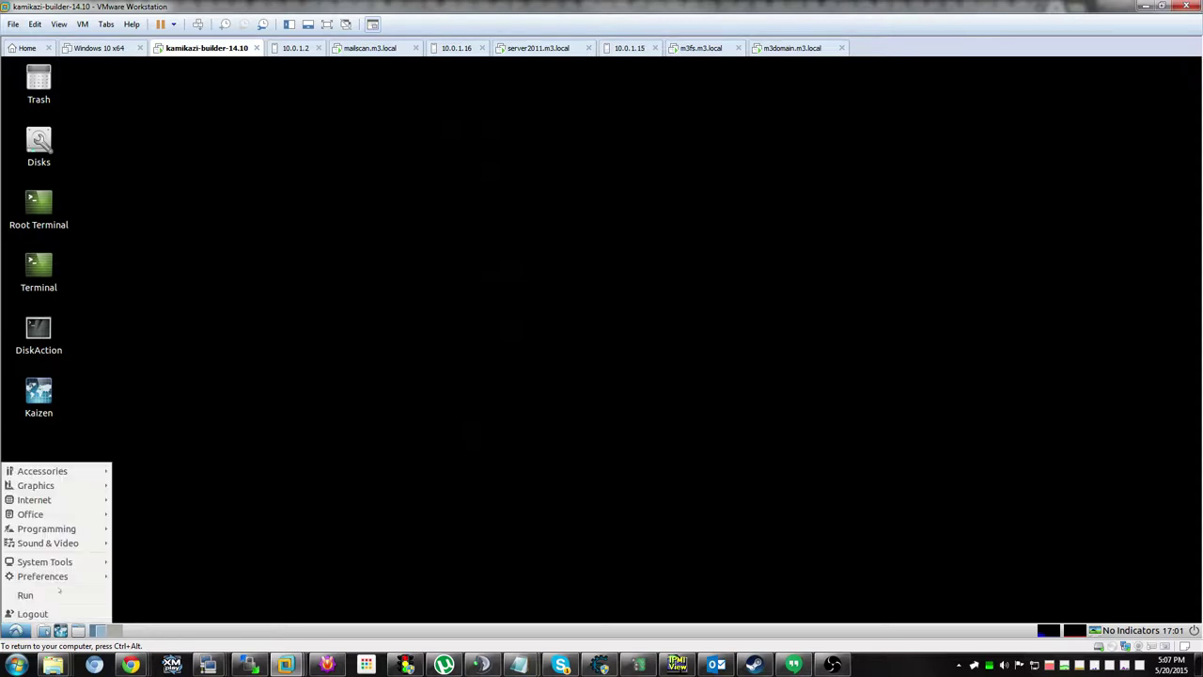
pyautogui.moveTo(59, 565)
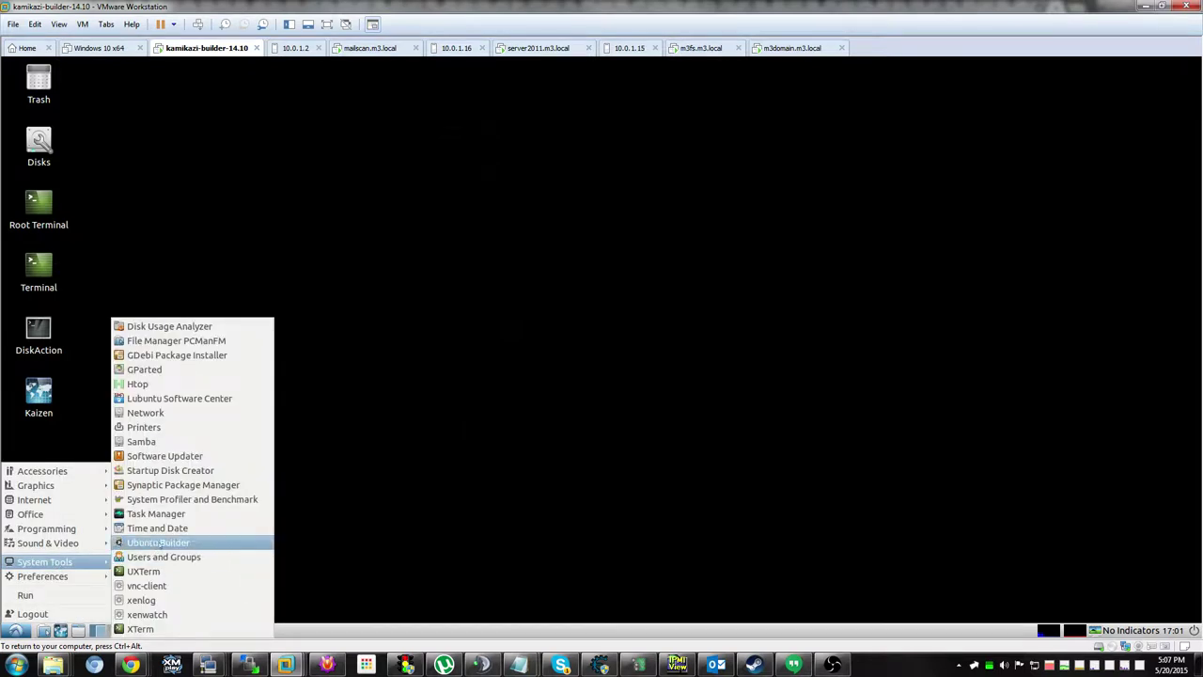
pyautogui.click(228, 543)
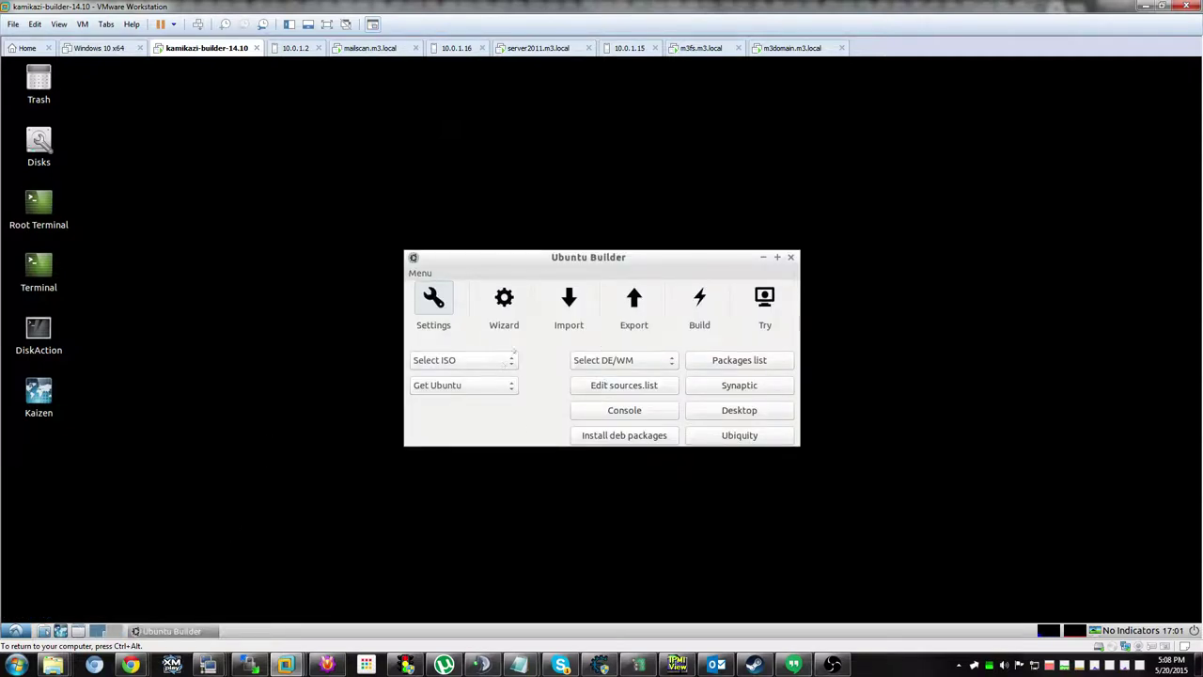
pyautogui.click(512, 362)
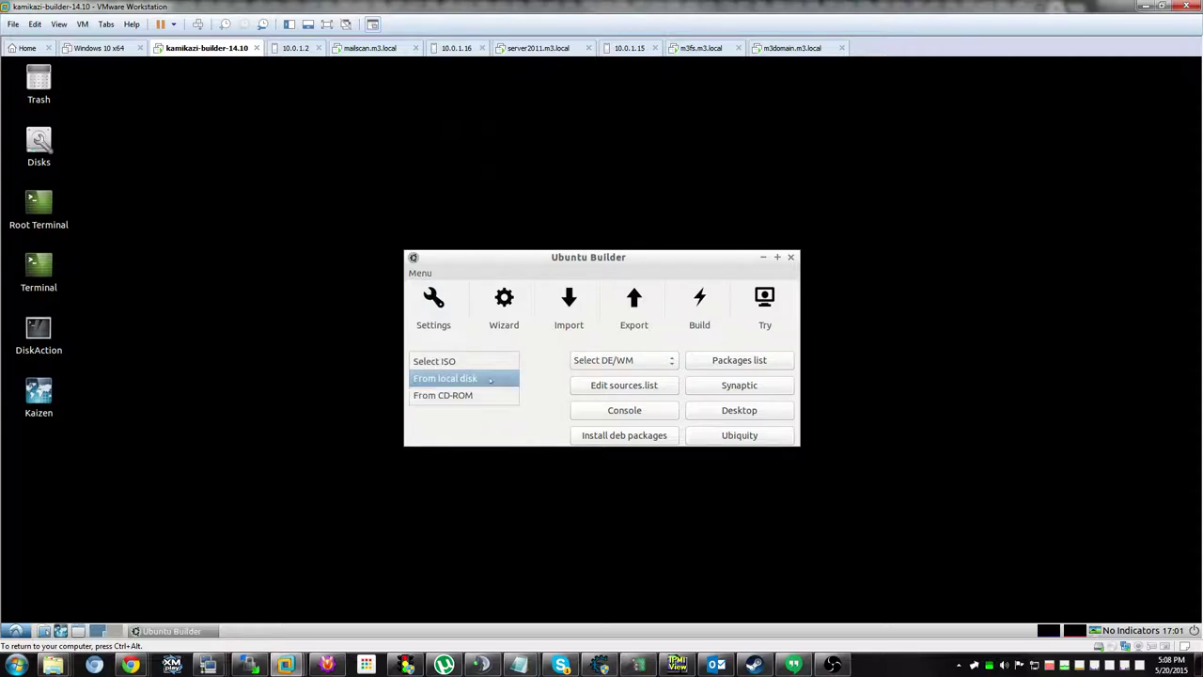
pyautogui.click(559, 341)
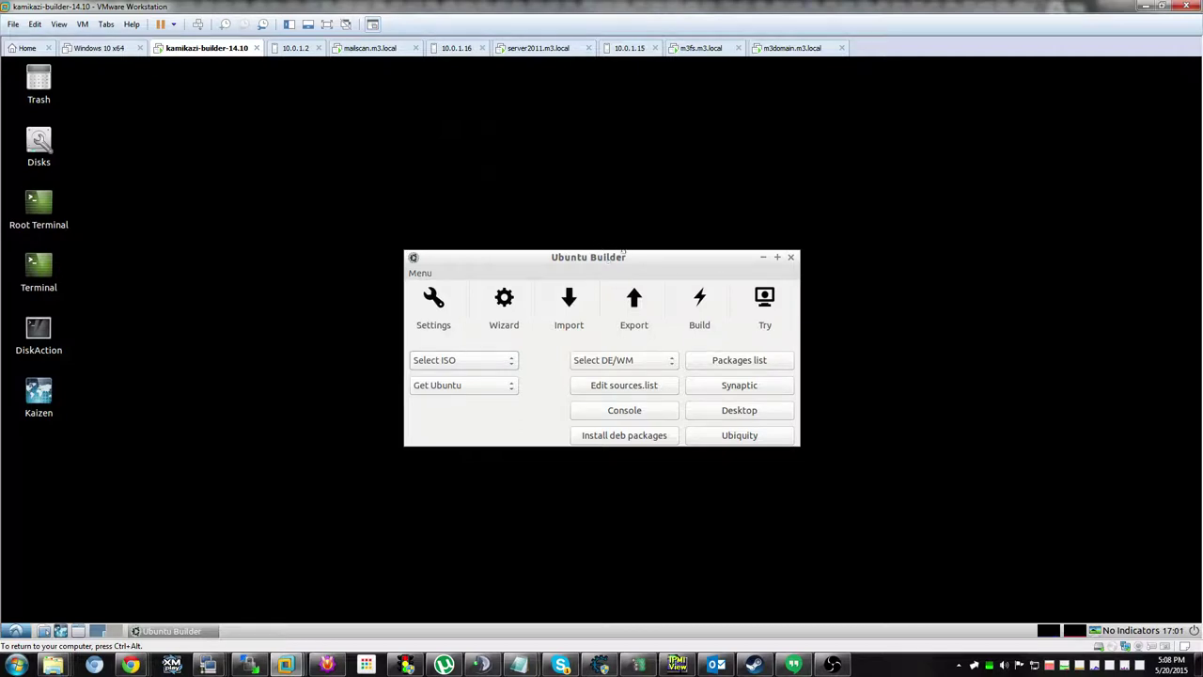
pyautogui.moveTo(611, 261); pyautogui.dragTo(860, 141)
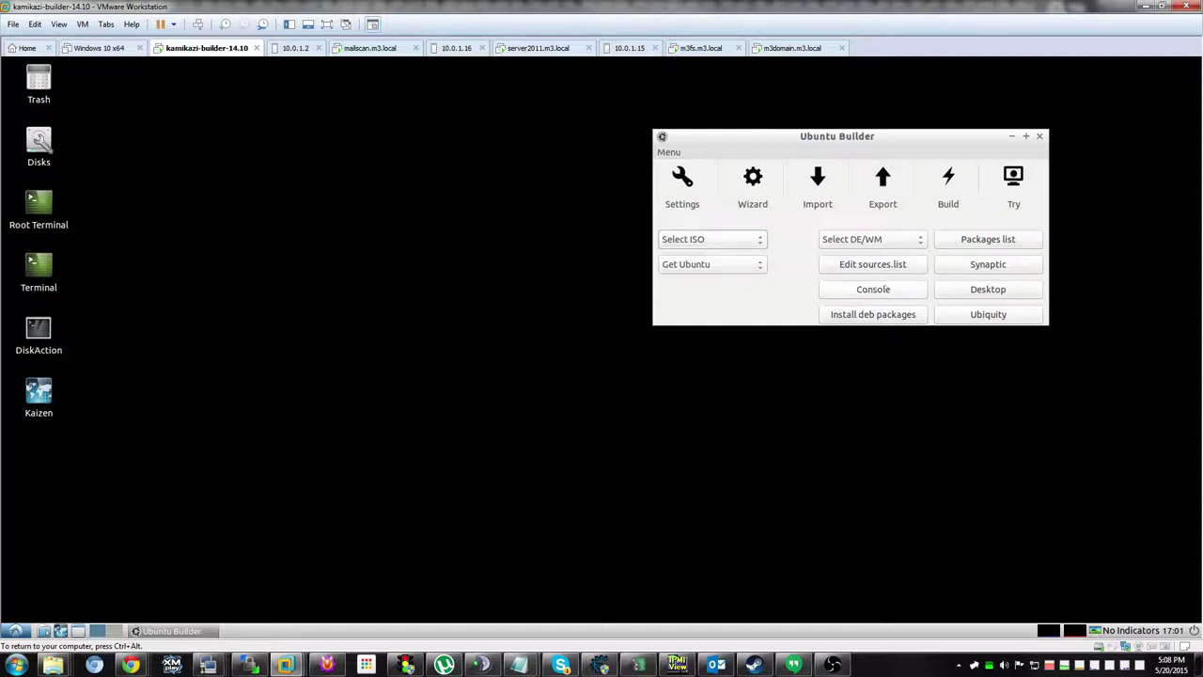
# Open Synaptic from Ubuntu Builder and find the fbset package in the full package list
pyautogui.click(952, 267)
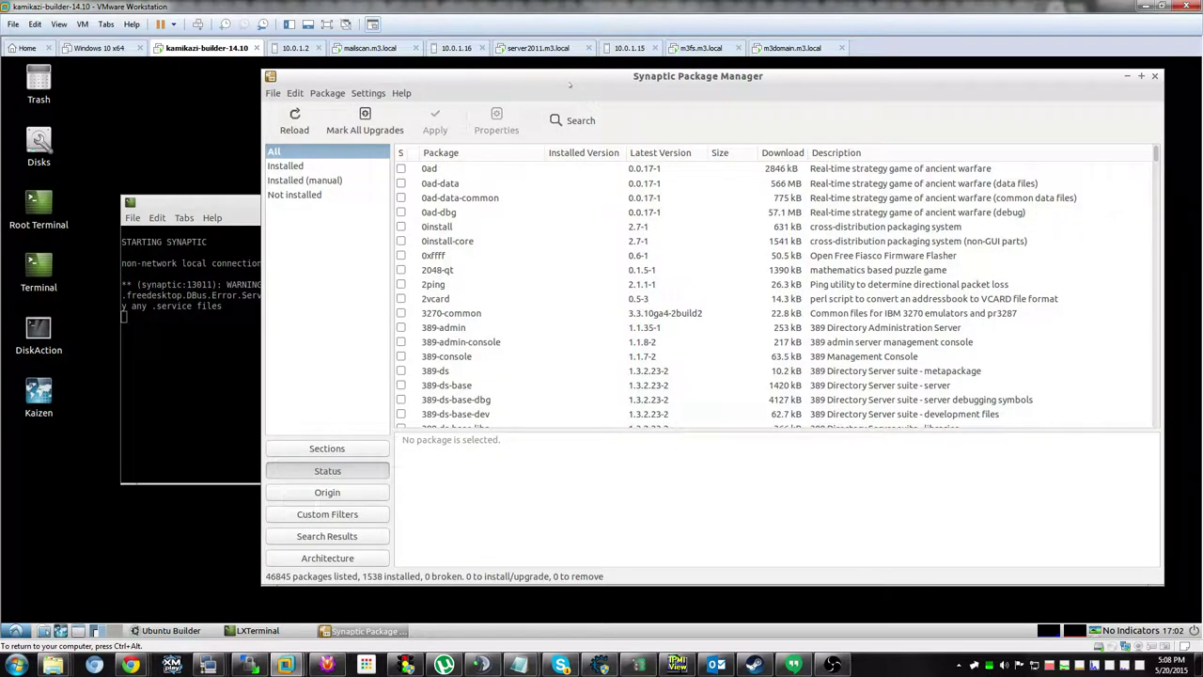
pyautogui.moveTo(570, 83); pyautogui.dragTo(518, 94)
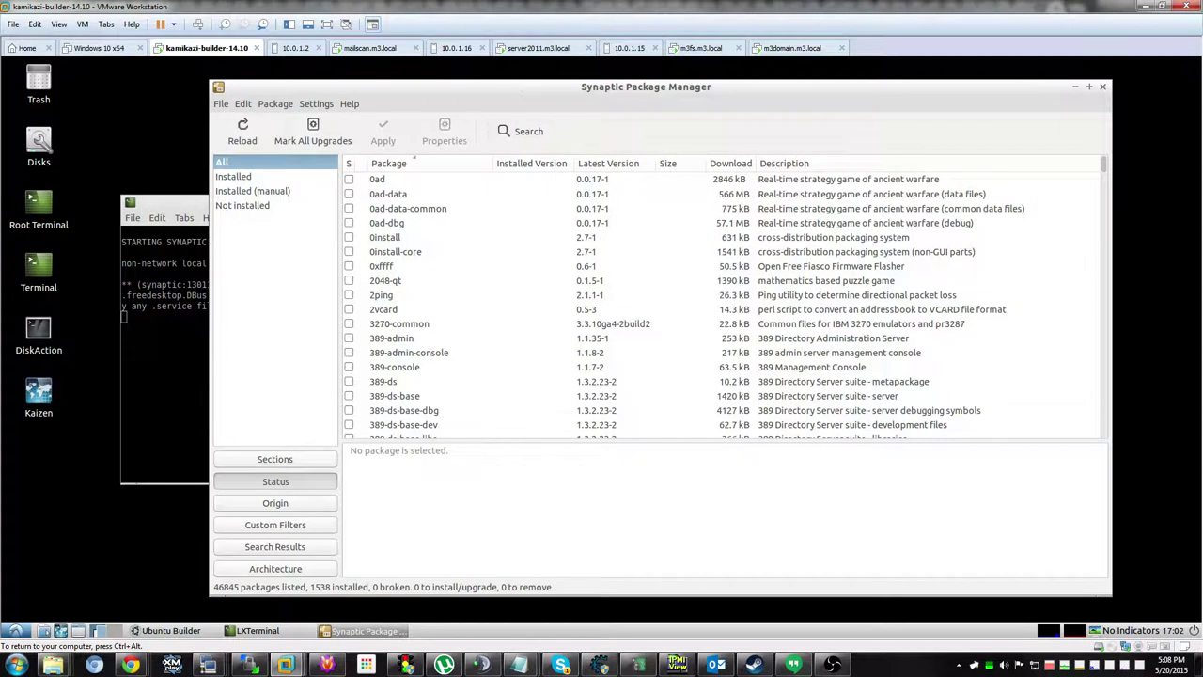
pyautogui.click(759, 324)
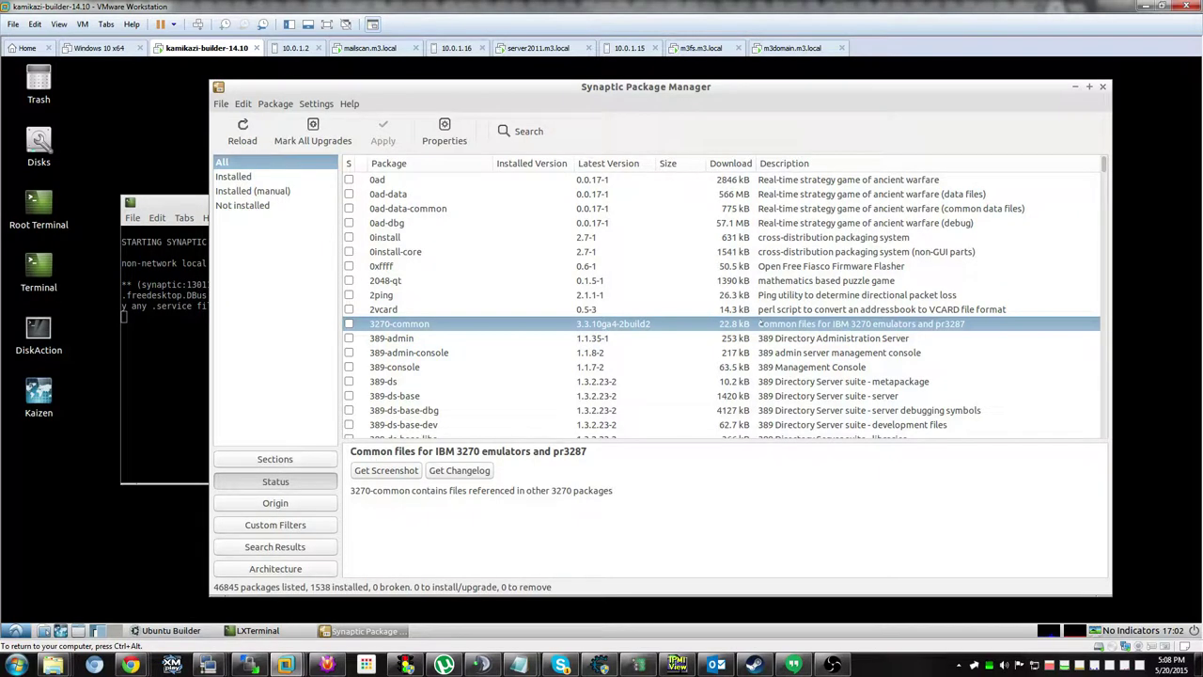
pyautogui.write('fbset')
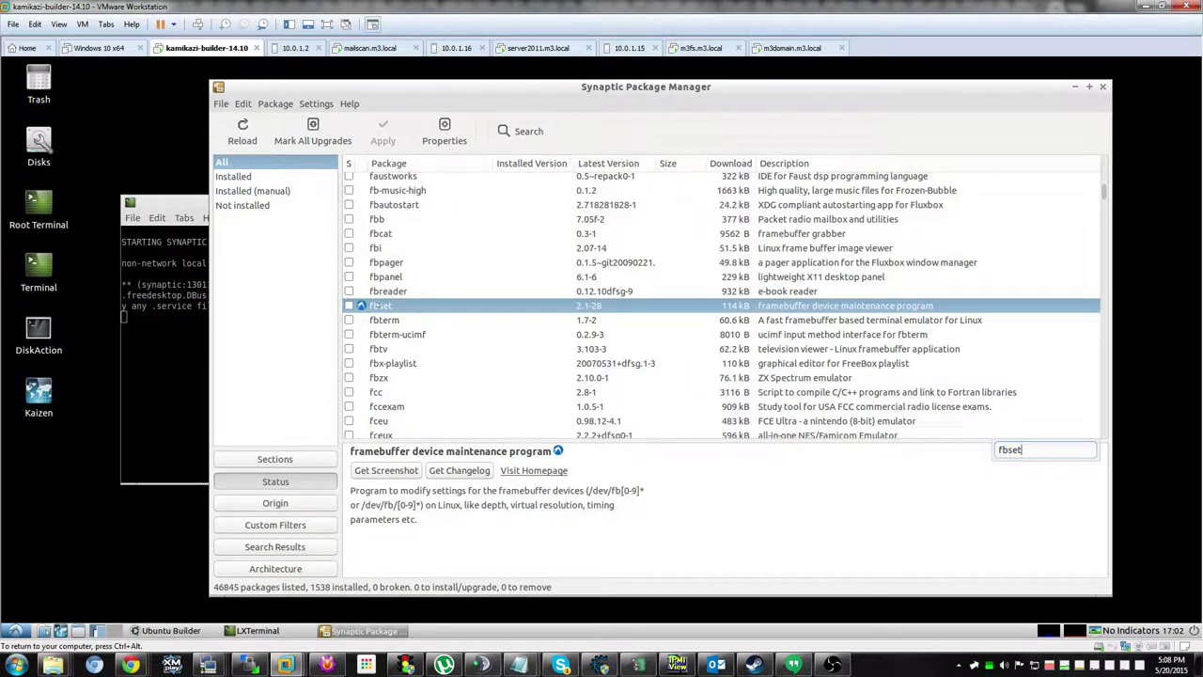
pyautogui.click(409, 310)
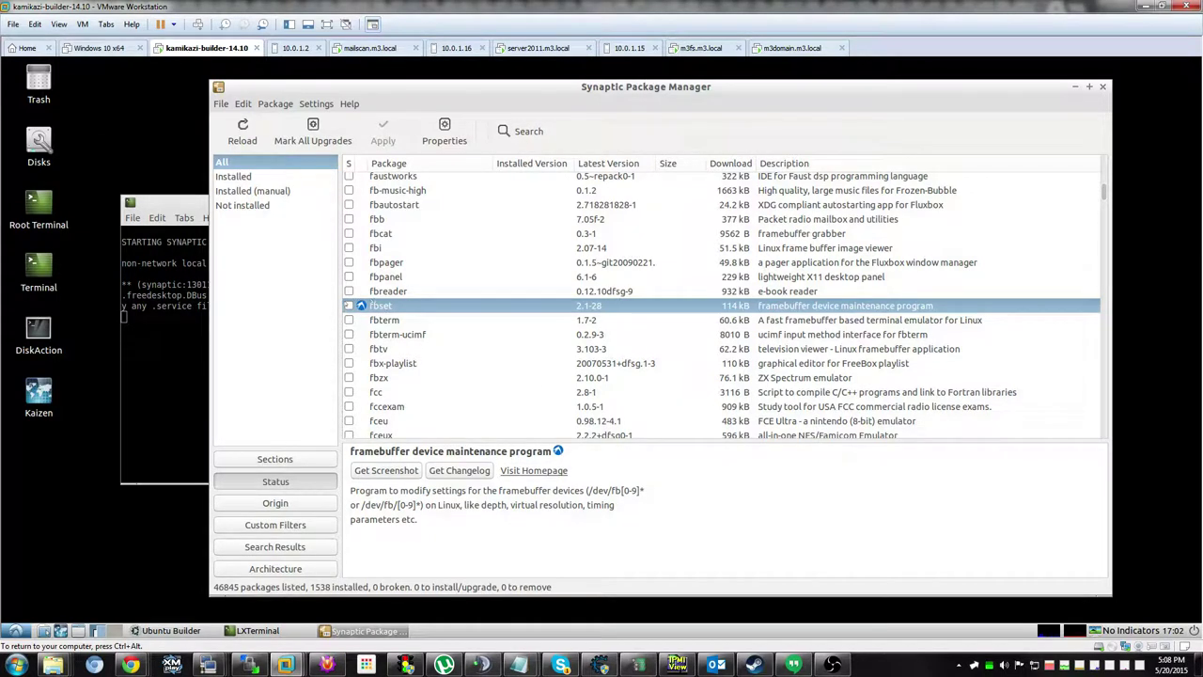
# Mark fbset for installation, expand the list of packages being installed, and apply the change
pyautogui.click(348, 305)
pyautogui.click(388, 326)
pyautogui.click(382, 133)
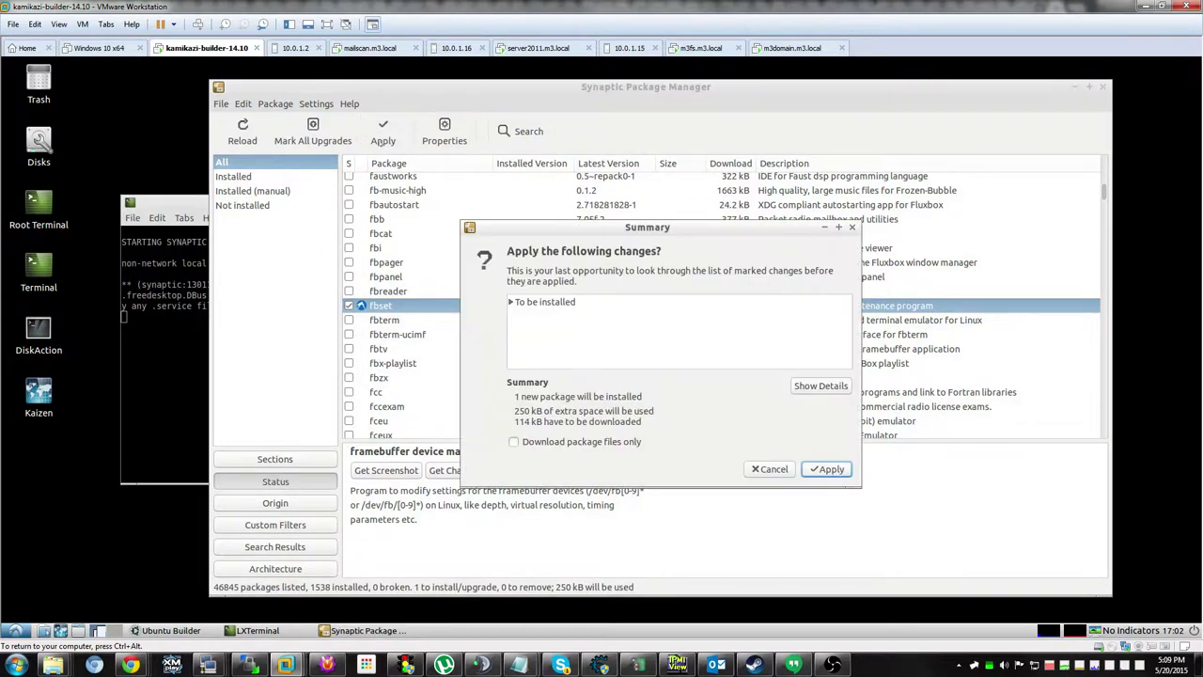
pyautogui.click(509, 302)
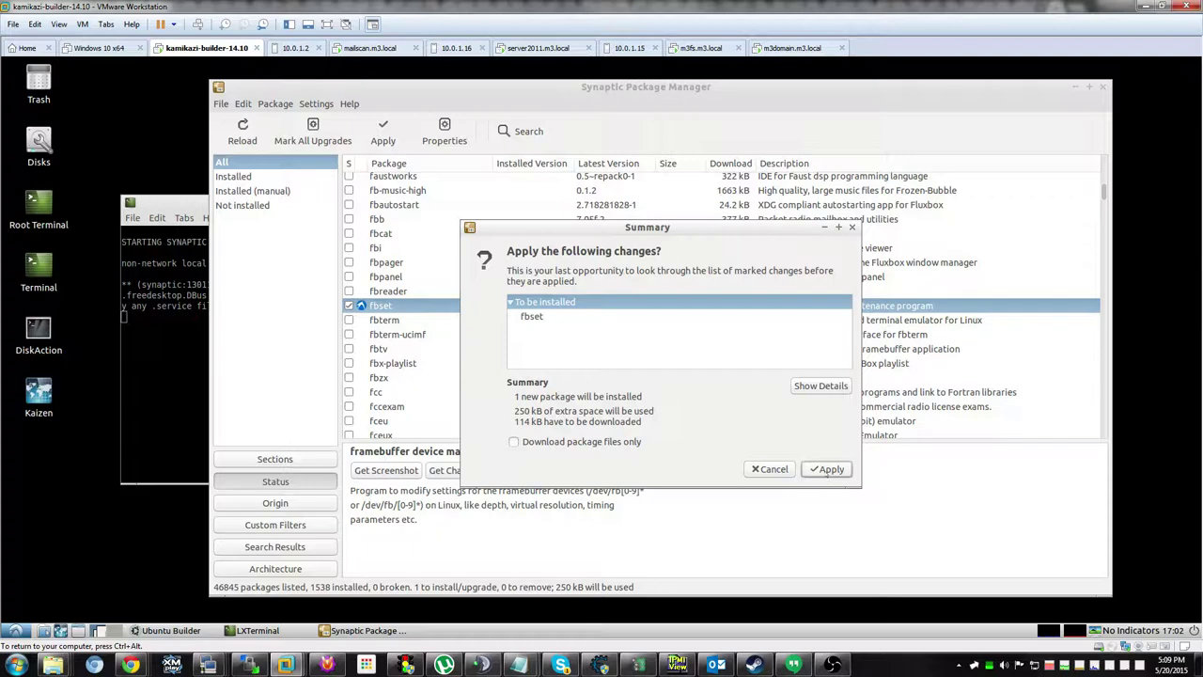
pyautogui.click(826, 469)
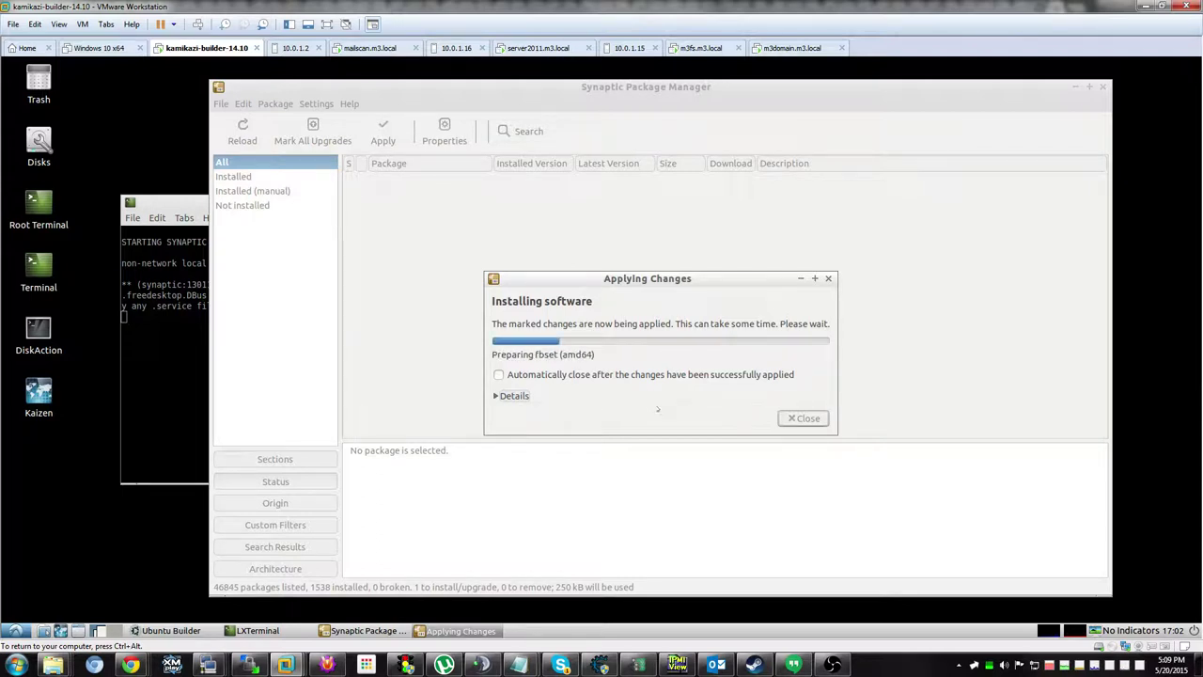
# Show the details of the fbset installation, and close its dialog and Synaptic once it finishes
pyautogui.click(513, 396)
pyautogui.moveTo(617, 289); pyautogui.dragTo(590, 214)
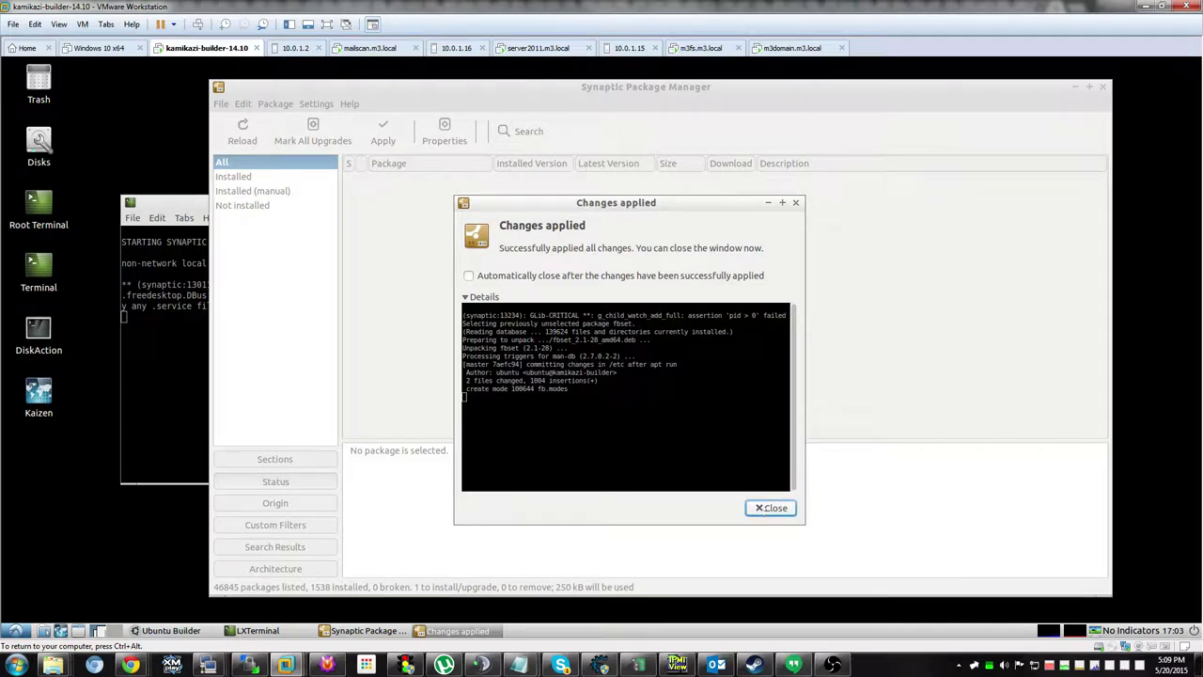
pyautogui.click(768, 507)
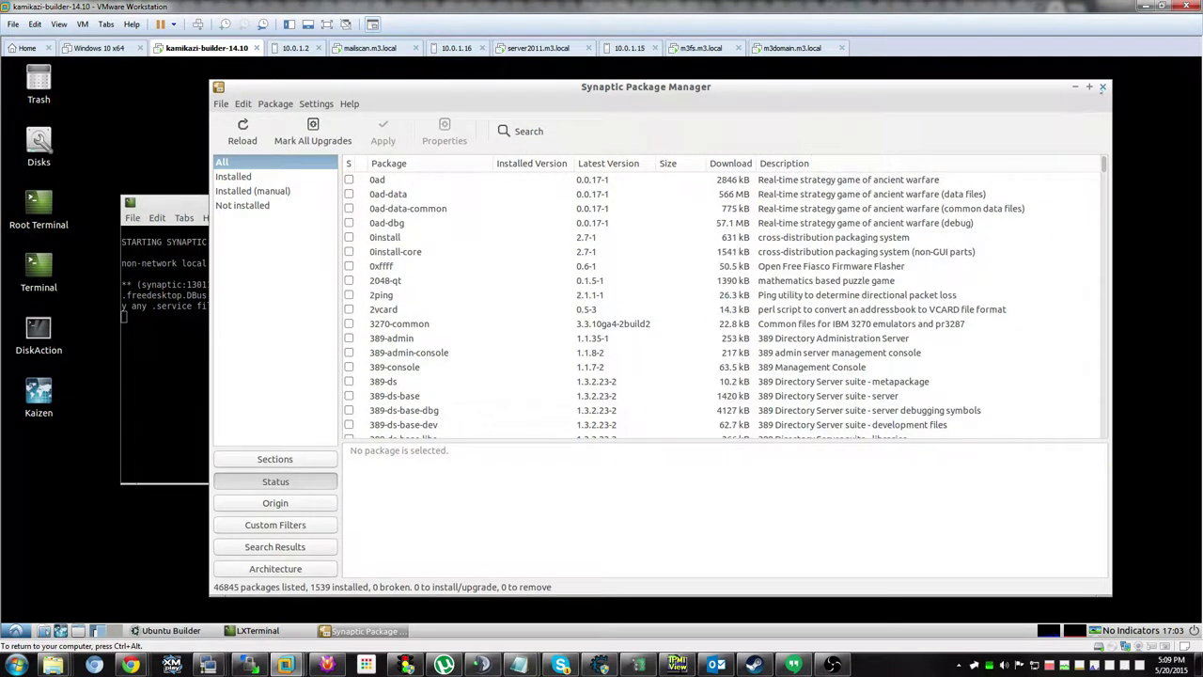
pyautogui.click(1102, 87)
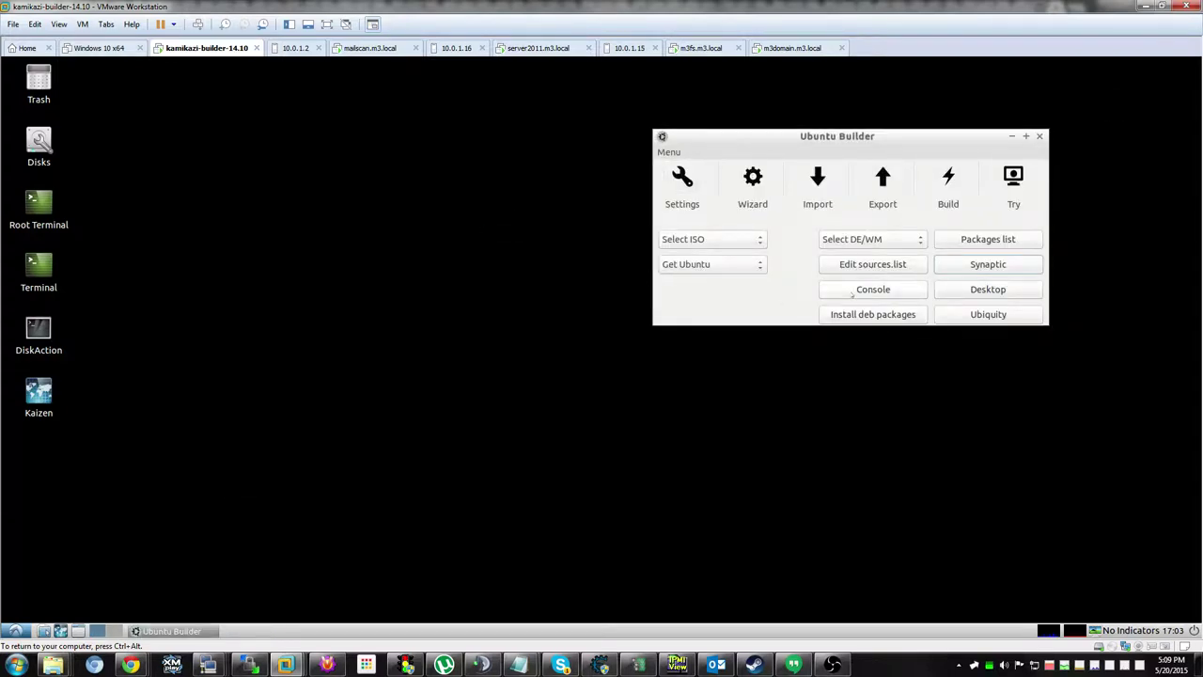
# Open Ubuntu Builder's chroot console in an enlarged window and enter wajig at the prompt
pyautogui.click(873, 289)
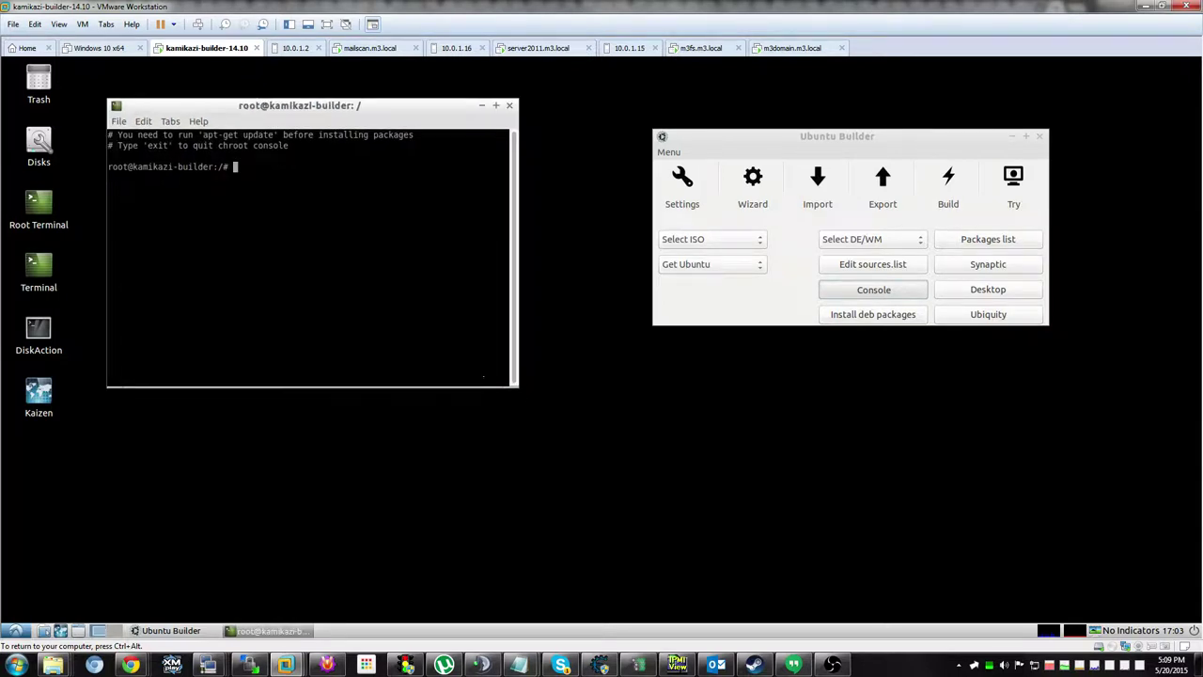
pyautogui.moveTo(507, 381); pyautogui.dragTo(633, 545)
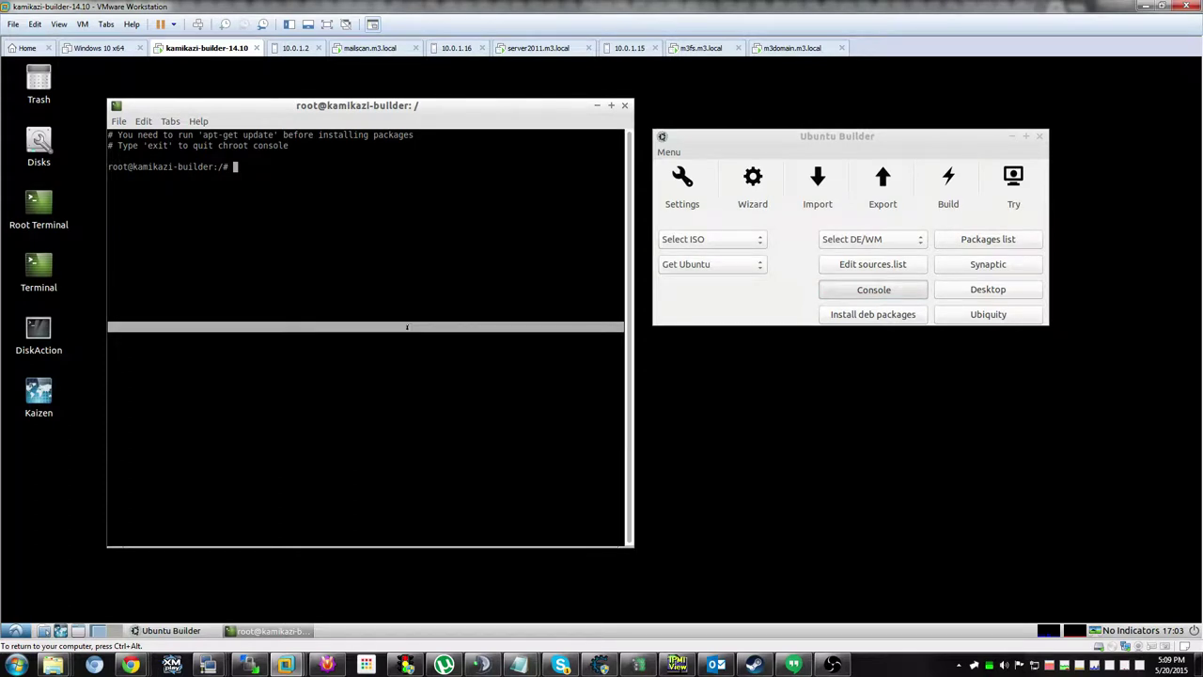
pyautogui.write('wajig ')
pyautogui.write('dailyupgr')
pyautogui.write('ade')
pyautogui.press('BackSpace')
pyautogui.press('BackSpace')
pyautogui.press('BackSpace')
pyautogui.press('BackSpace')
pyautogui.press('BackSpace')
pyautogui.press('BackSpace')
pyautogui.press('BackSpace')
pyautogui.press('BackSpace')
pyautogui.press('BackSpace')
pyautogui.press('BackSpace')
pyautogui.press('BackSpace')
pyautogui.press('BackSpace')
pyautogui.press('BackSpace')
# Start the interactive wajig session in the chroot and show the details of the fbset package
pyautogui.press('Return')
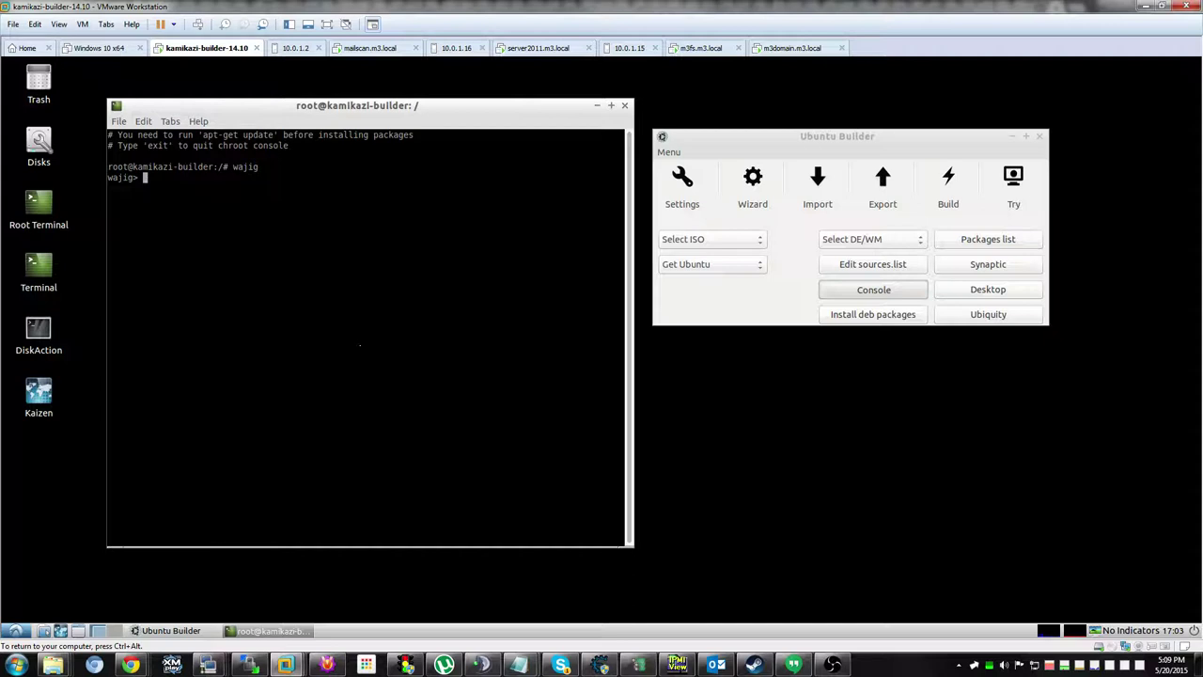
pyautogui.write('show fbset')
pyautogui.press('Return')
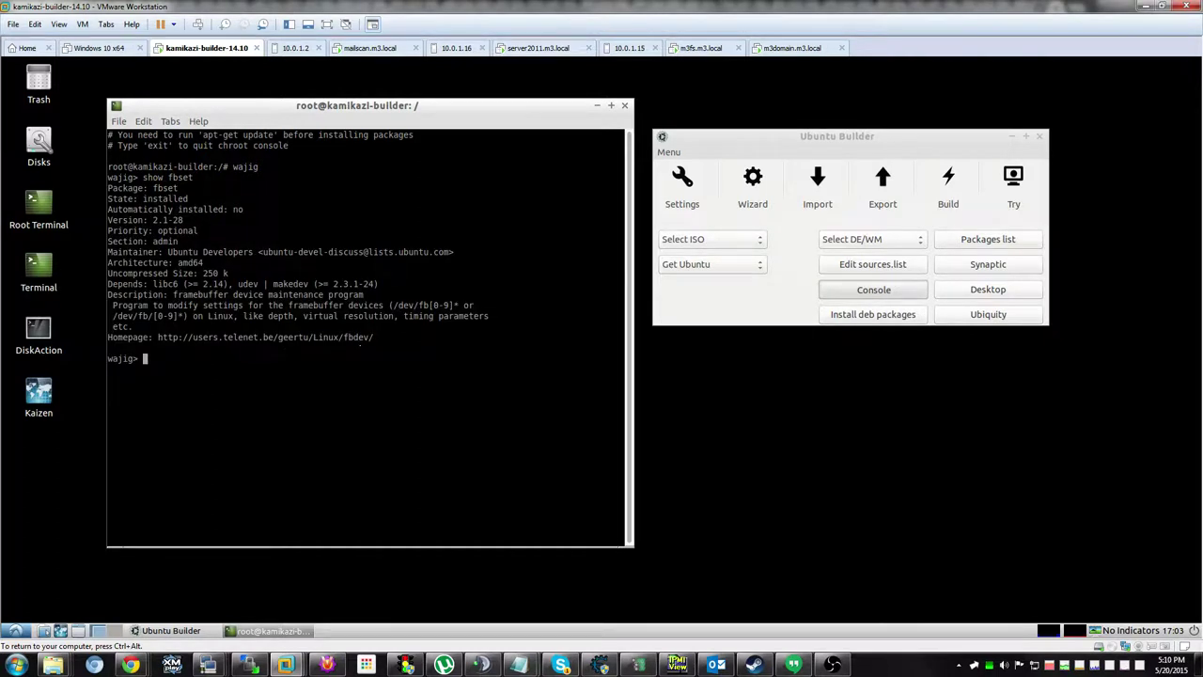
# Search the available packages in wajig for framebuffer and for nginx
pyautogui.write('search framebuffer')
pyautogui.press('Return')
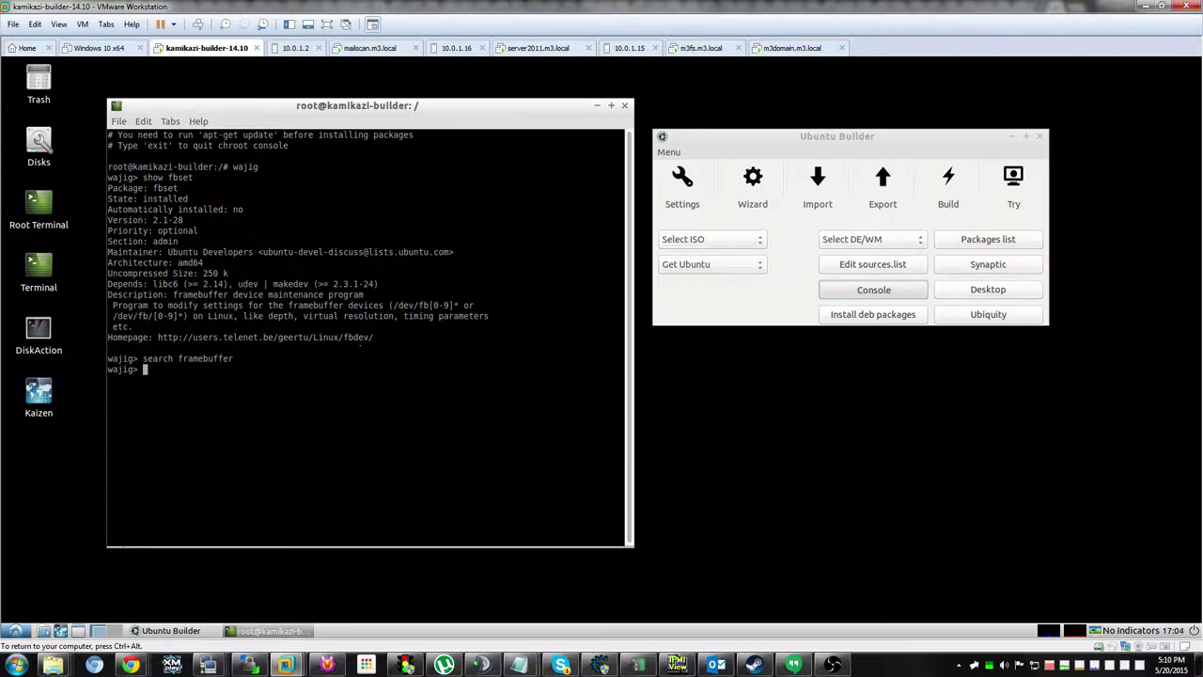
pyautogui.write('search nginx')
pyautogui.press('Return')
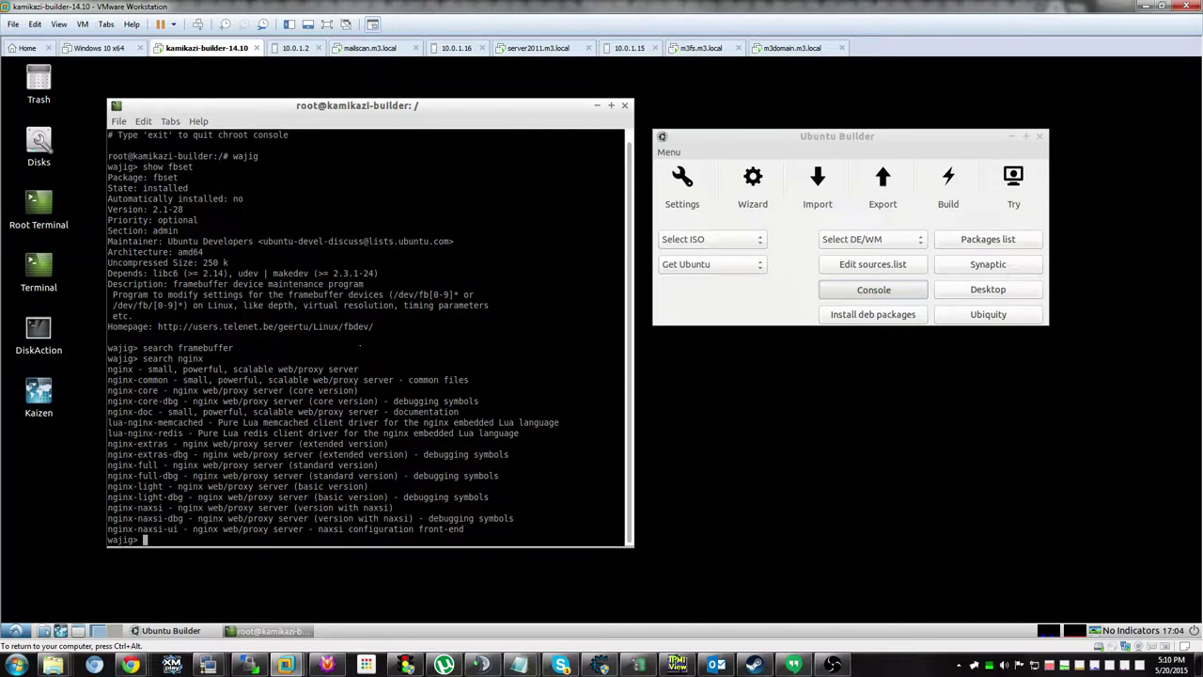
# Show the nginx-extras package details in wajig and make the console taller to examine the package's state
pyautogui.write('show nginx-extras')
pyautogui.press('Return')
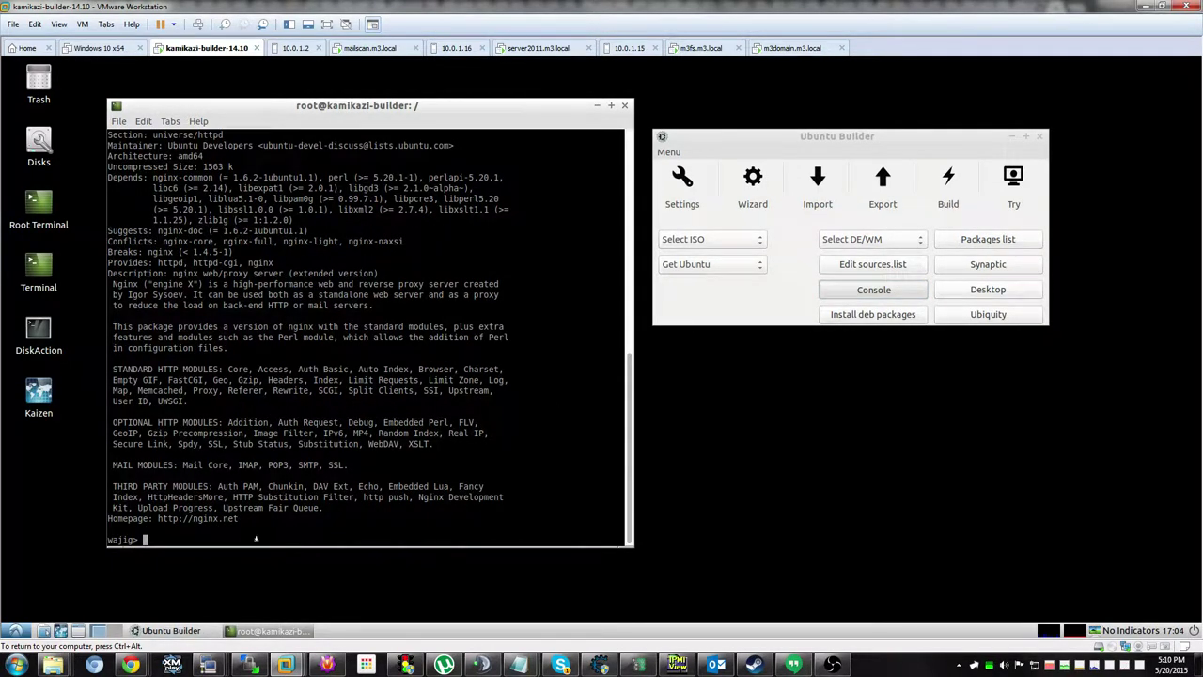
pyautogui.moveTo(255, 543); pyautogui.dragTo(259, 597)
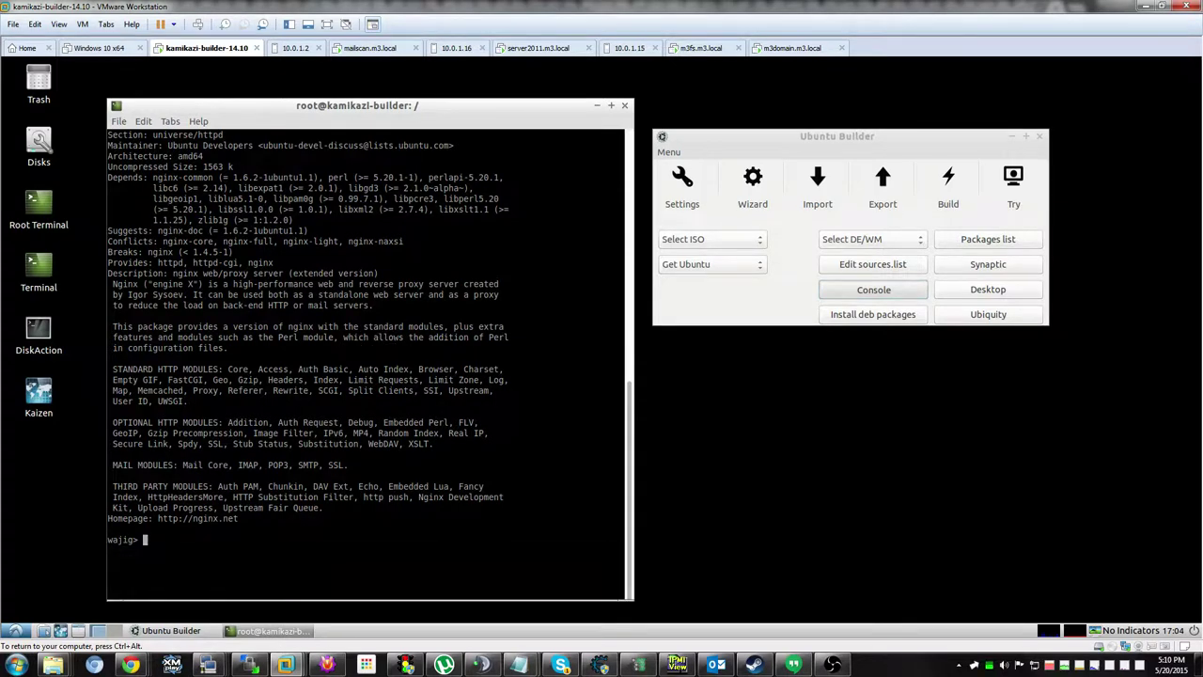
pyautogui.moveTo(366, 97); pyautogui.dragTo(366, 66)
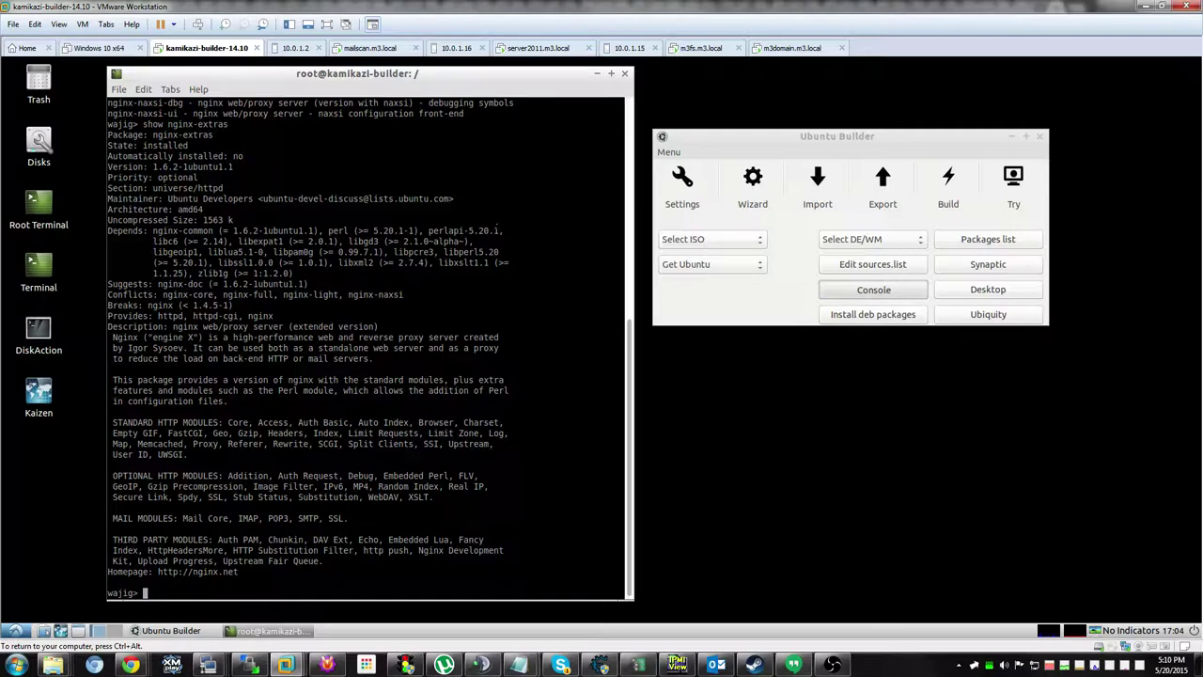
pyautogui.moveTo(107, 146); pyautogui.dragTo(620, 145)
# Run dailyupgrade in the chroot's wajig session and accept the listed package upgrades with y
pyautogui.write('dailyupgrade')
pyautogui.press('Return')
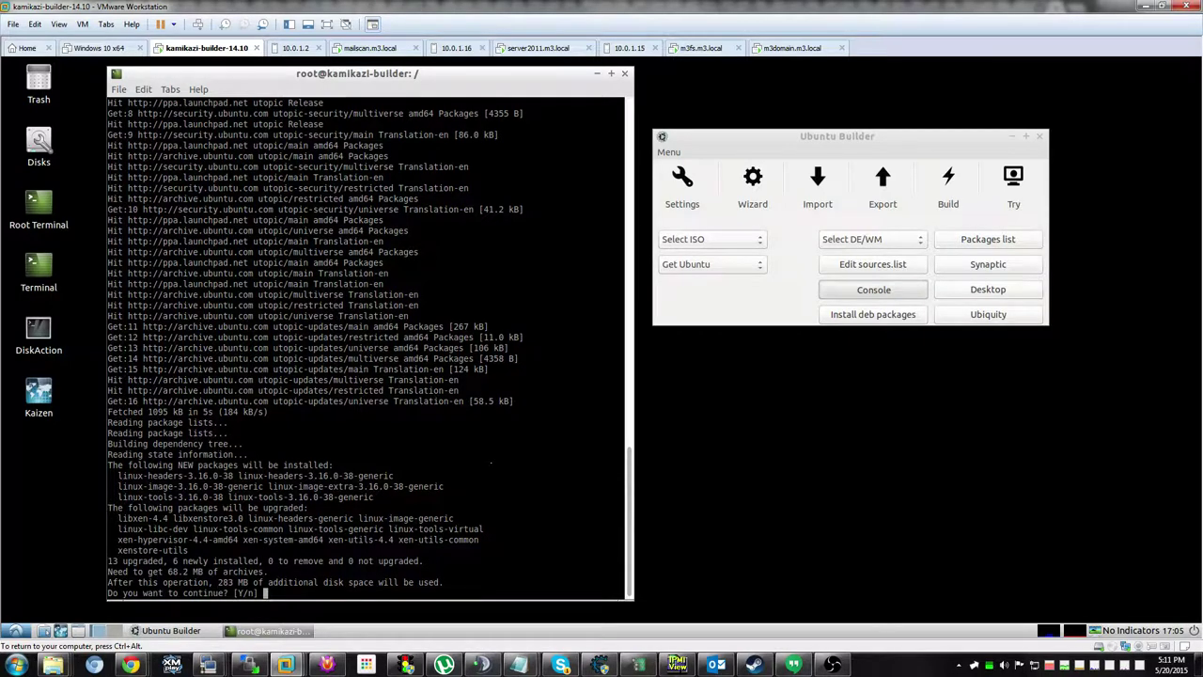
pyautogui.write('y')
pyautogui.press('Return')
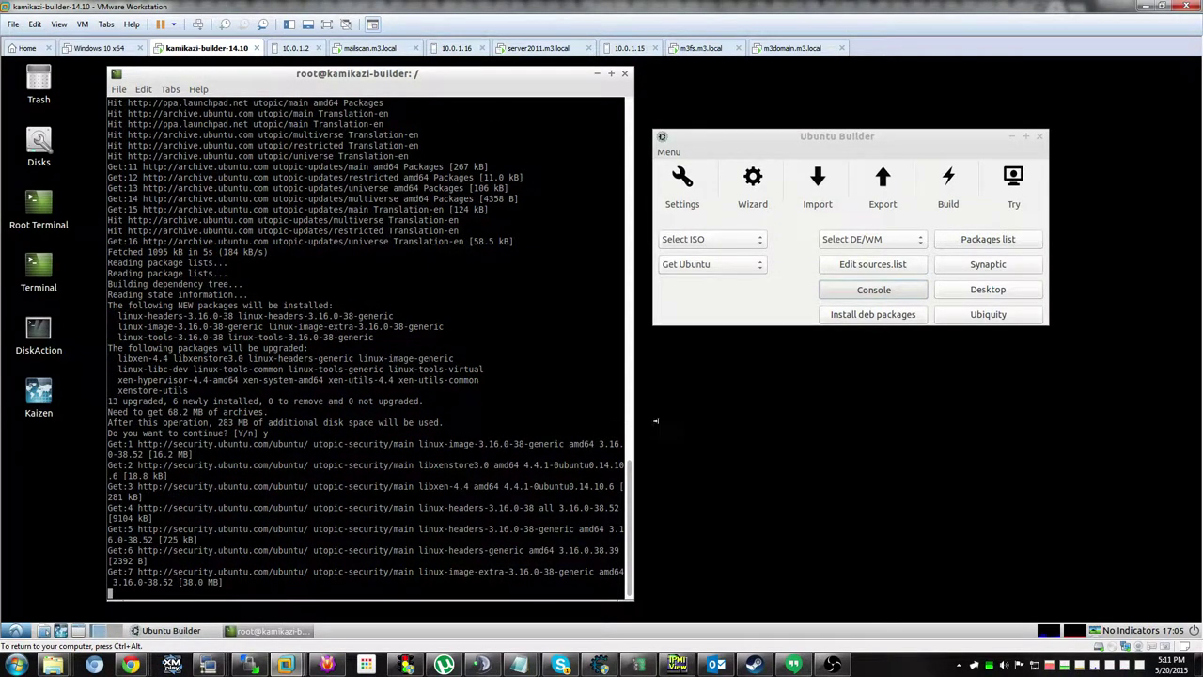
# Widen the console window to fit the upgrade output and view the terminal's About information
pyautogui.moveTo(655, 421); pyautogui.dragTo(799, 420)
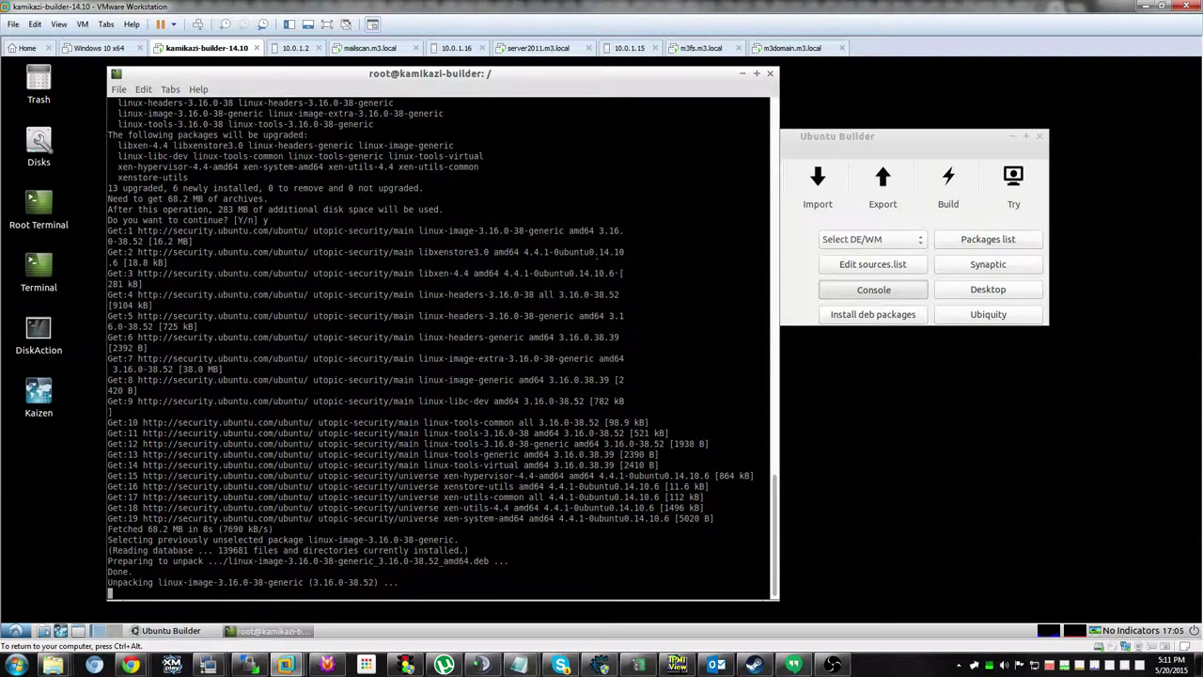
pyautogui.click(199, 89)
pyautogui.click(212, 104)
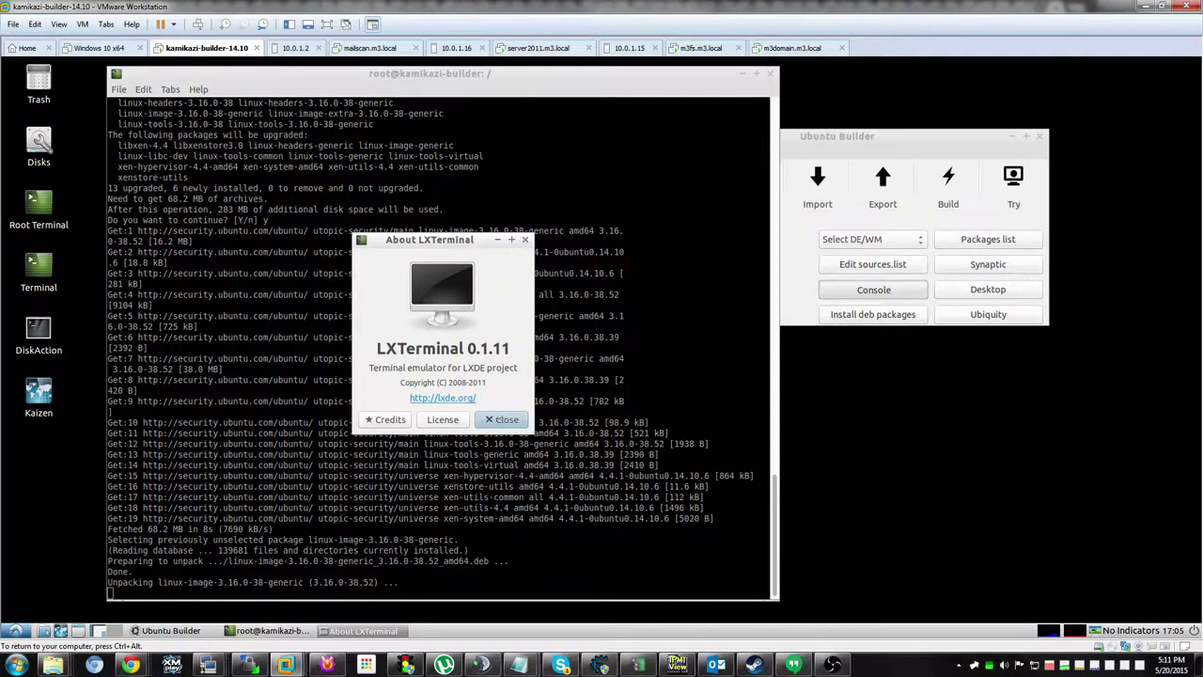
pyautogui.click(498, 420)
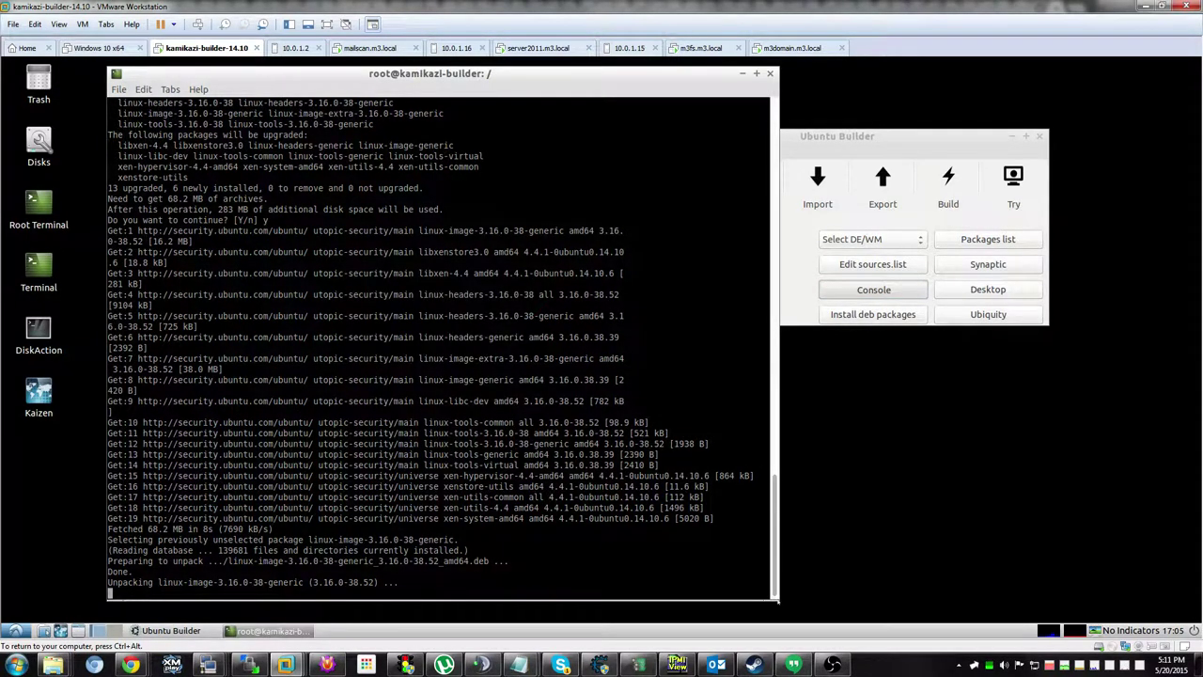
pyautogui.moveTo(771, 592); pyautogui.dragTo(909, 595)
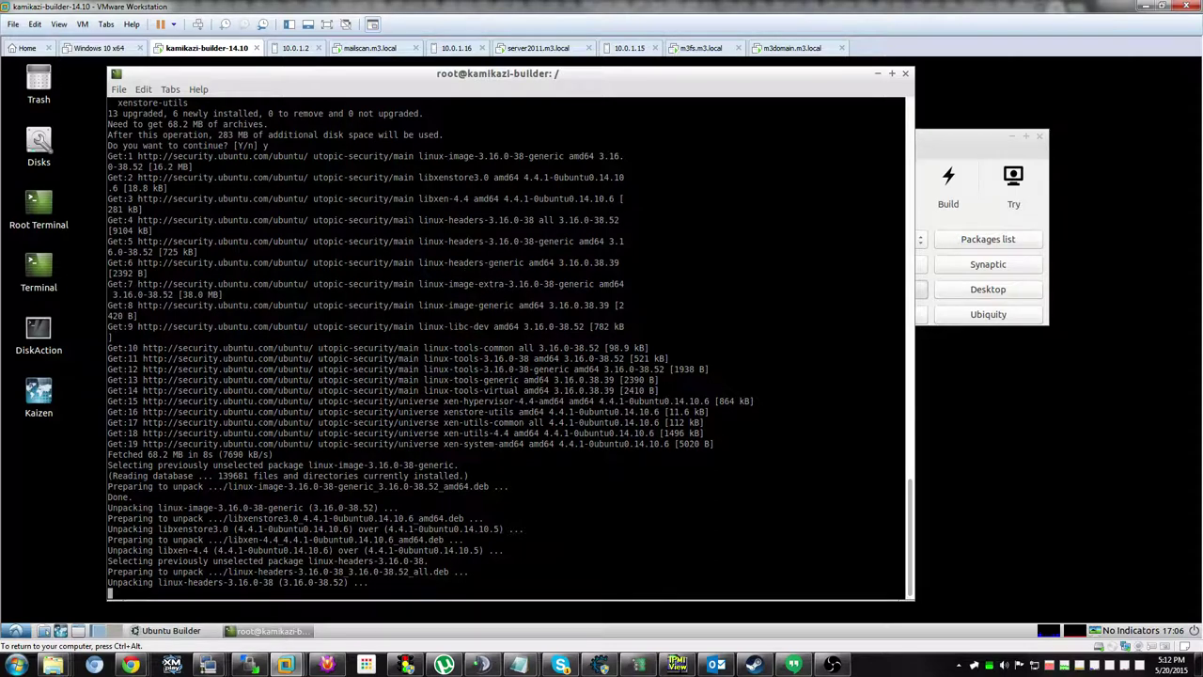
# Review the terminal's Style, Display and Advanced preferences, cancel them, and switch the console to full screen and back
pyautogui.click(167, 90)
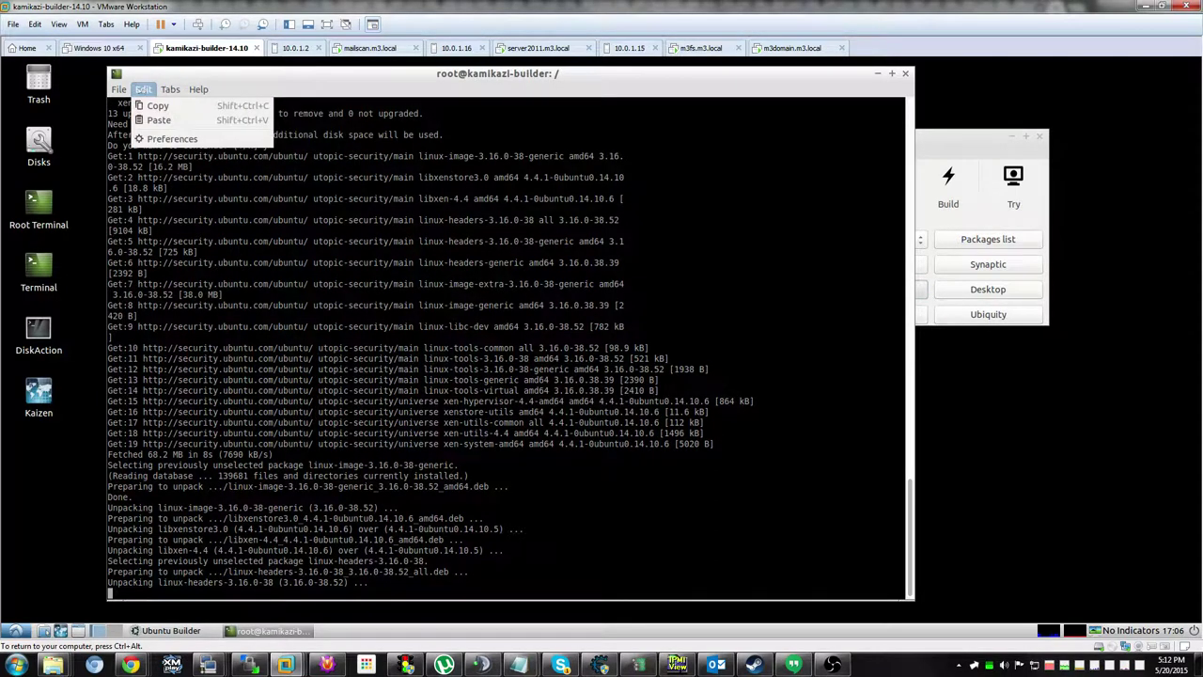
pyautogui.moveTo(119, 89)
pyautogui.click(162, 132)
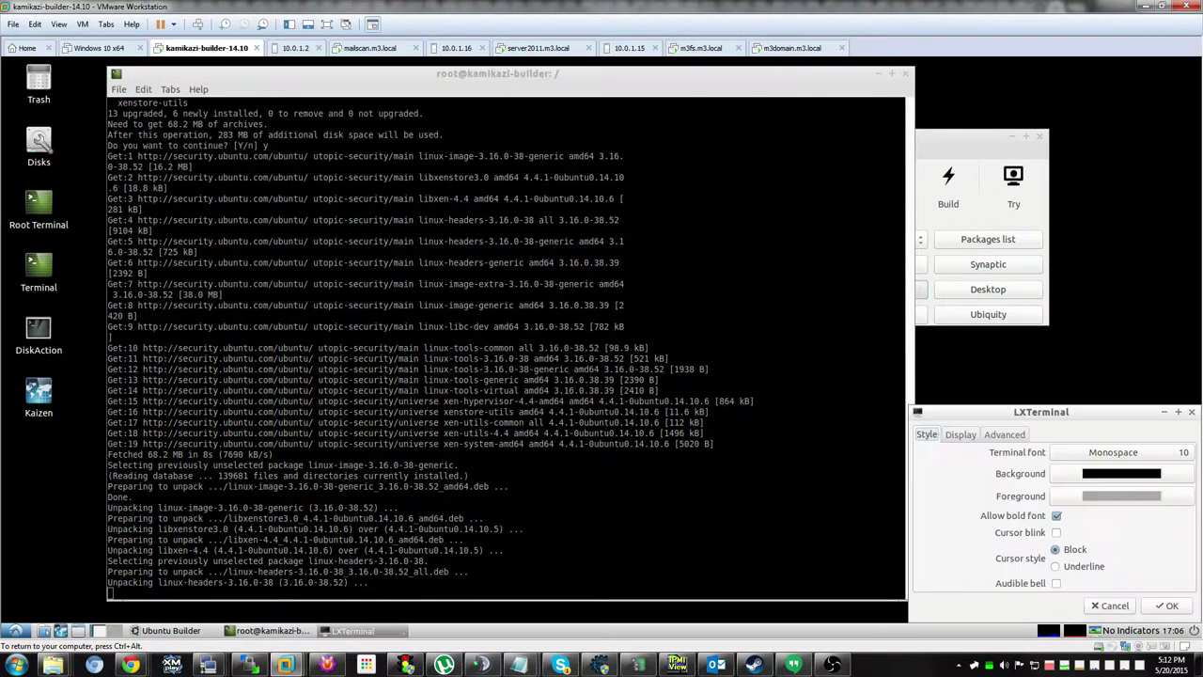
pyautogui.moveTo(986, 410); pyautogui.dragTo(558, 257)
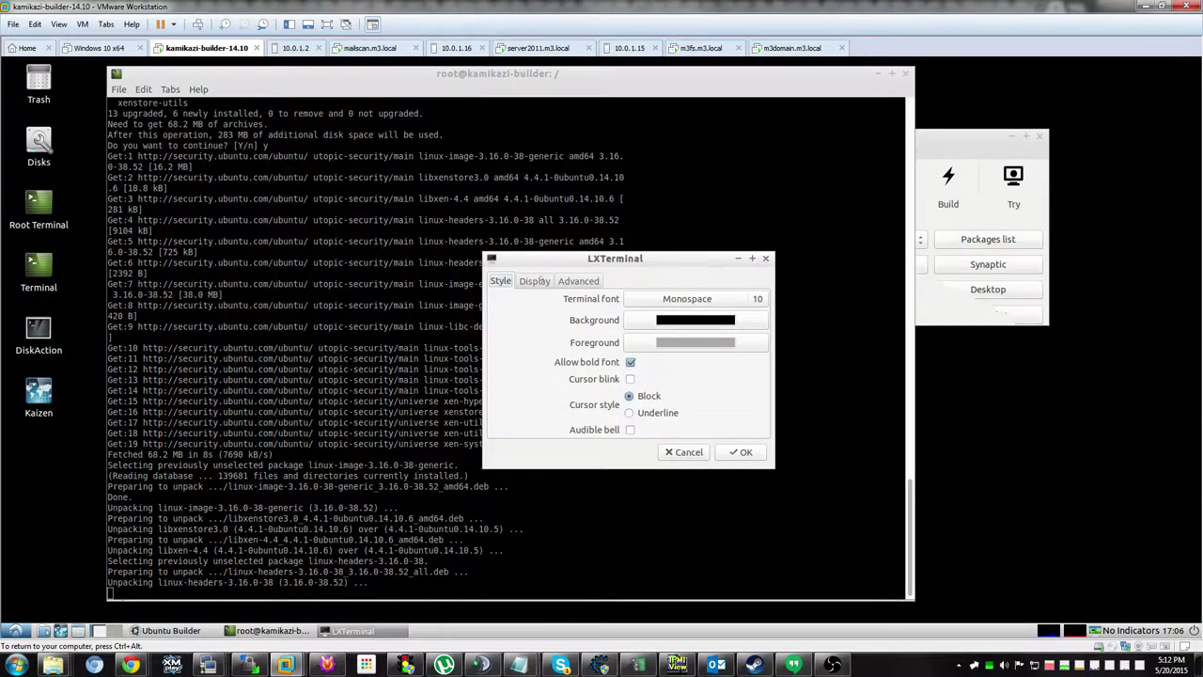
pyautogui.click(532, 280)
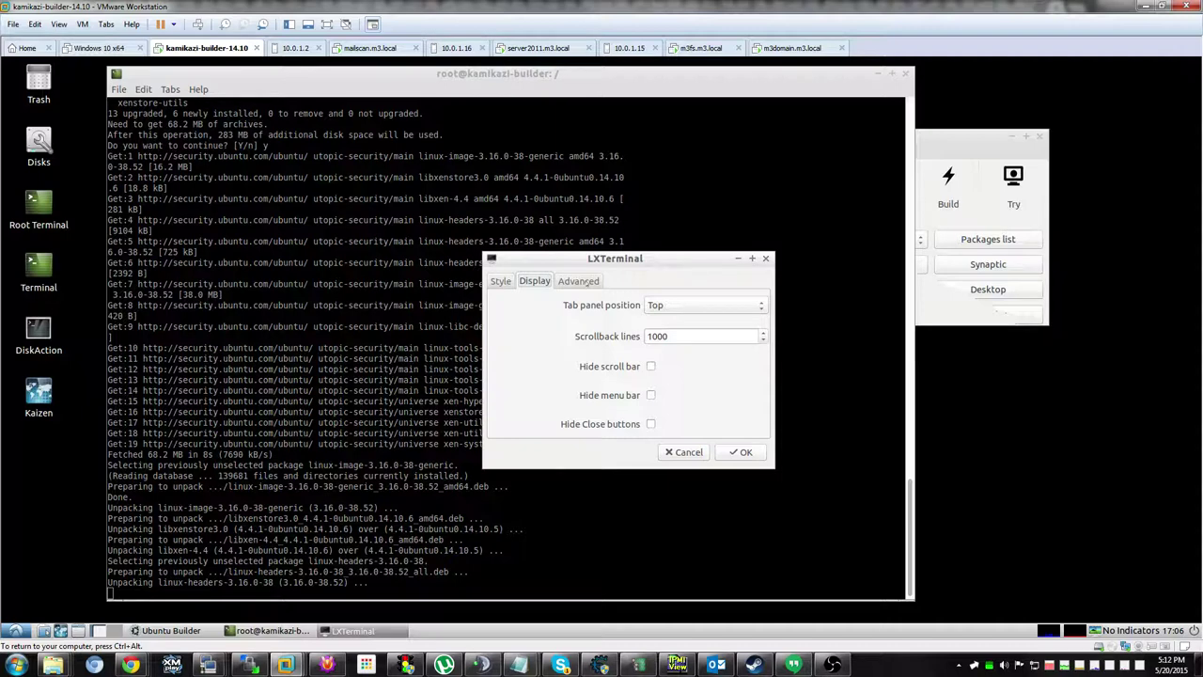
pyautogui.click(578, 281)
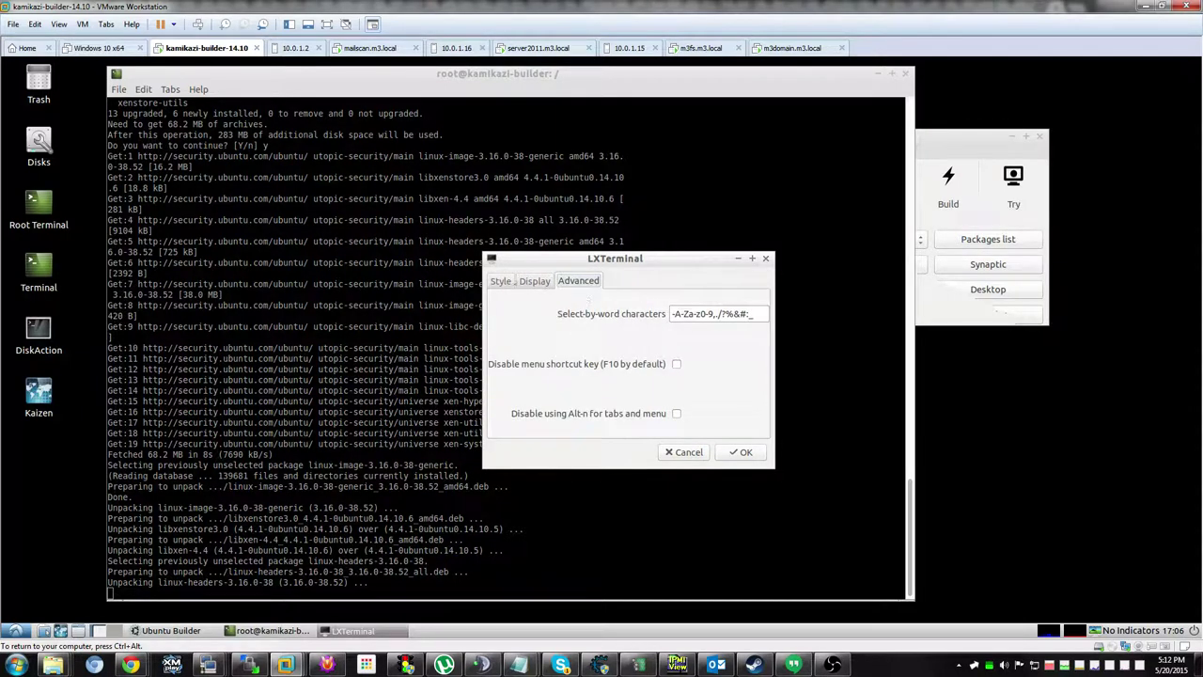
pyautogui.click(502, 281)
pyautogui.click(535, 280)
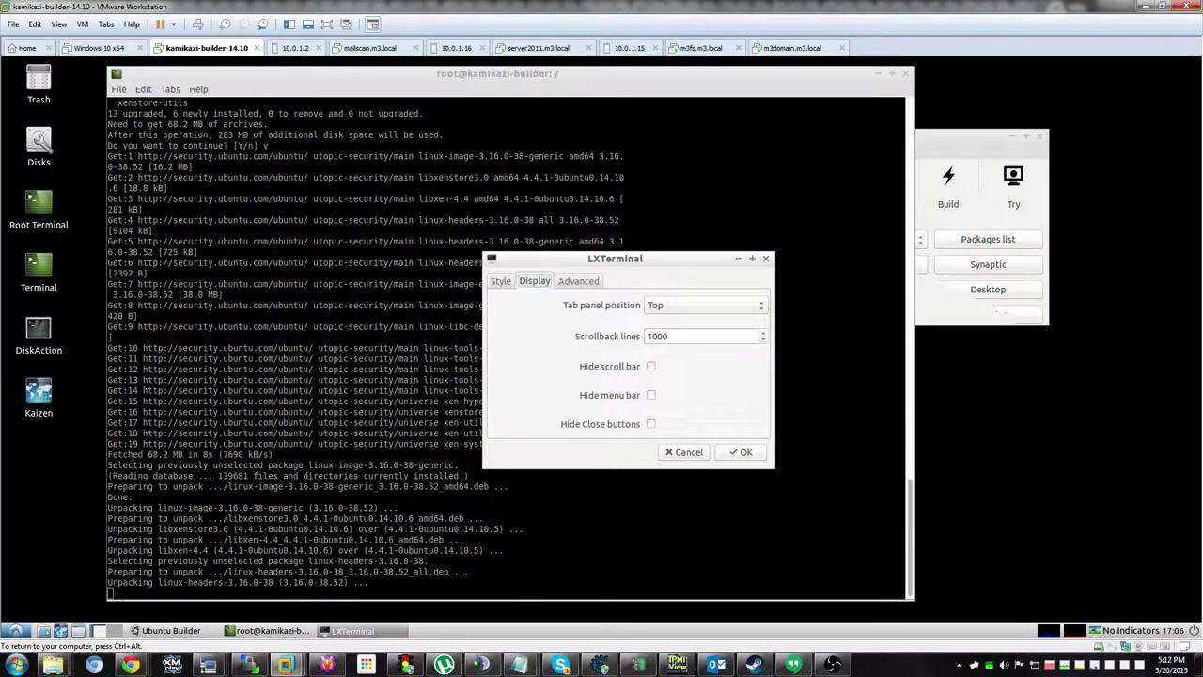
pyautogui.click(683, 452)
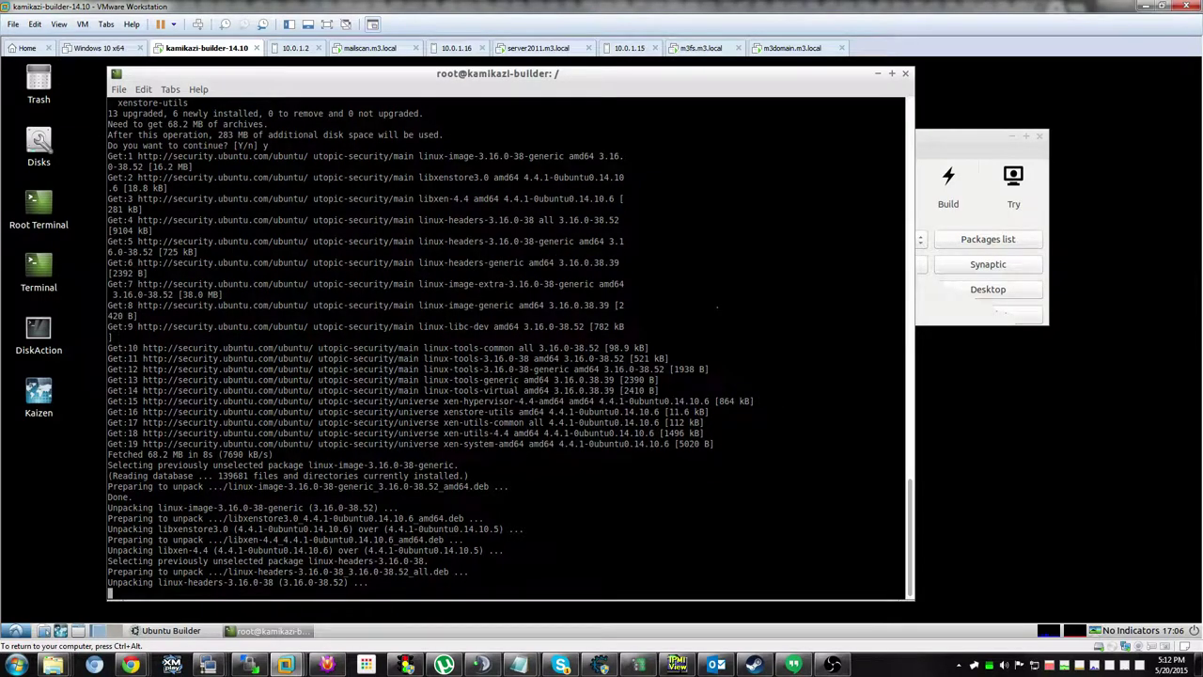
pyautogui.press('F11')
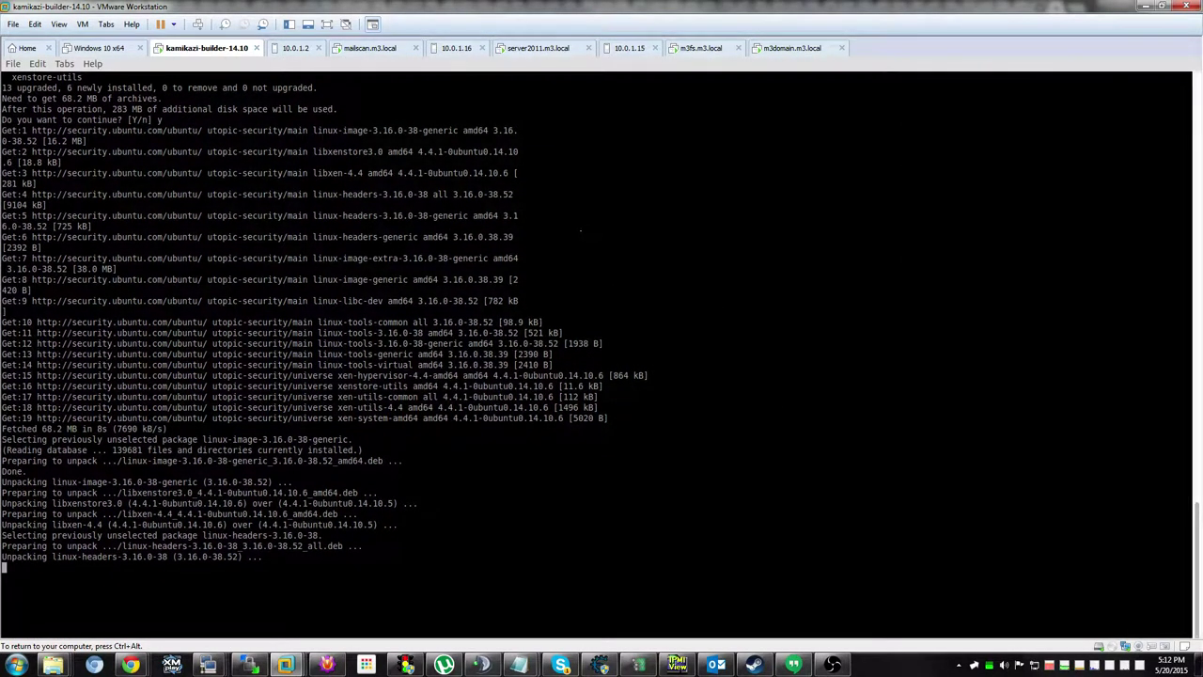
pyautogui.press('F11')
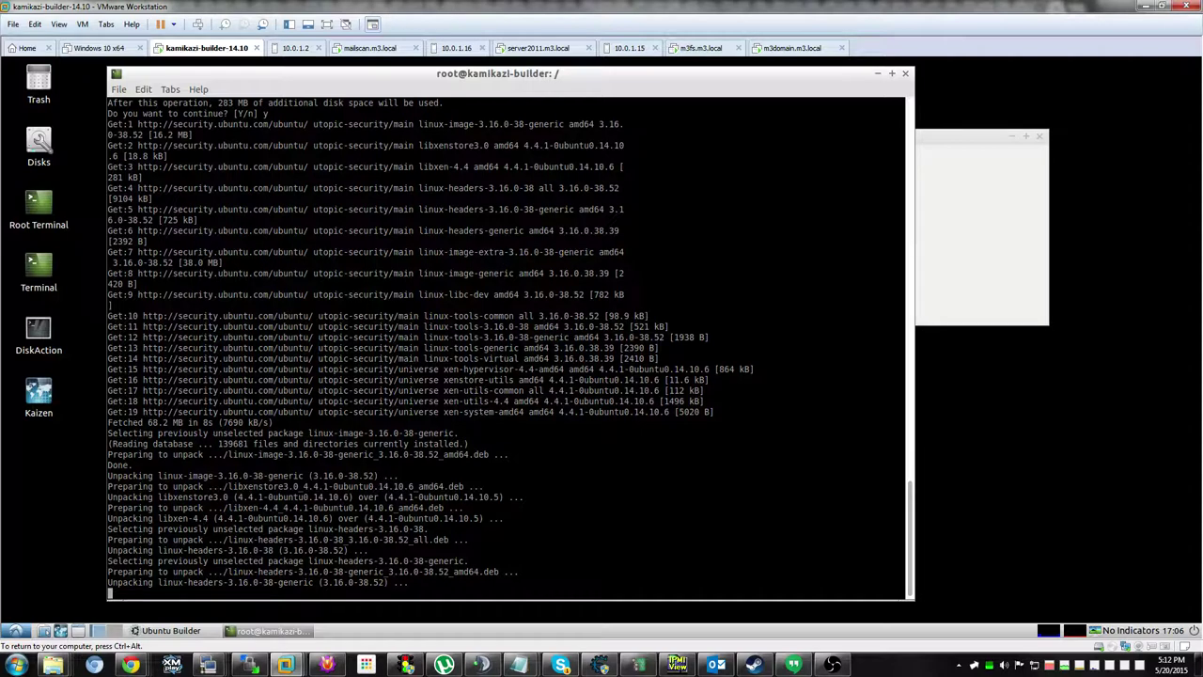
# Open Disk Usage Analyzer and scan the kamikazi-builder root file system
pyautogui.click(15, 630)
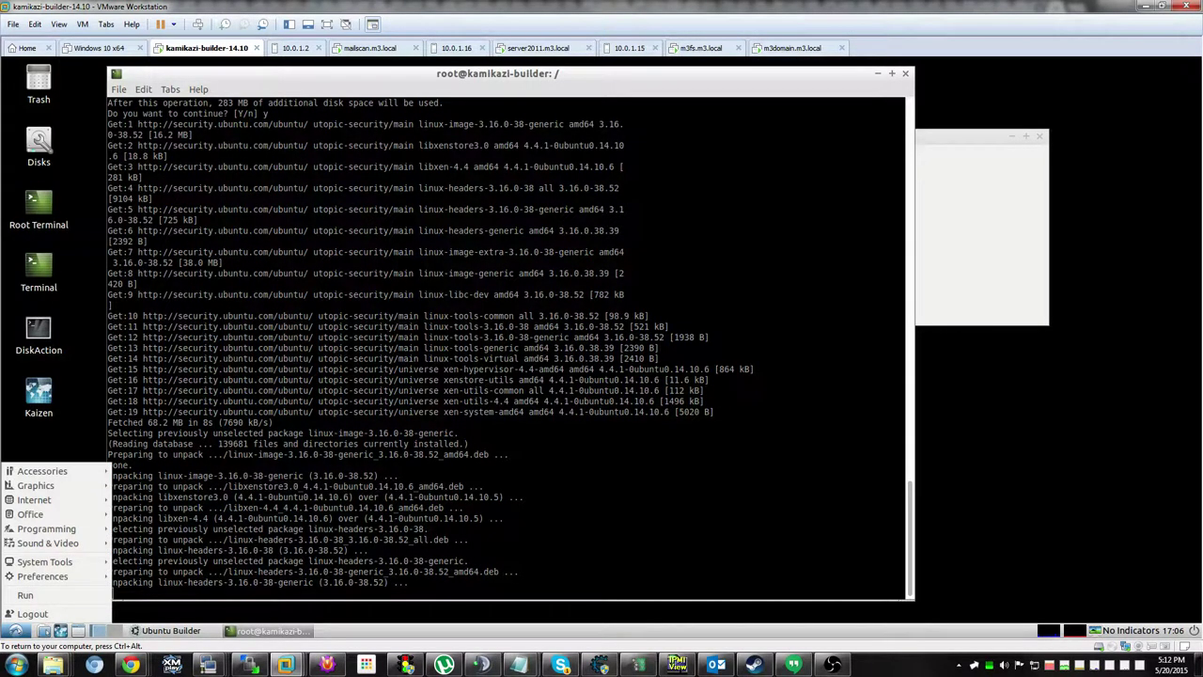
pyautogui.moveTo(33, 577)
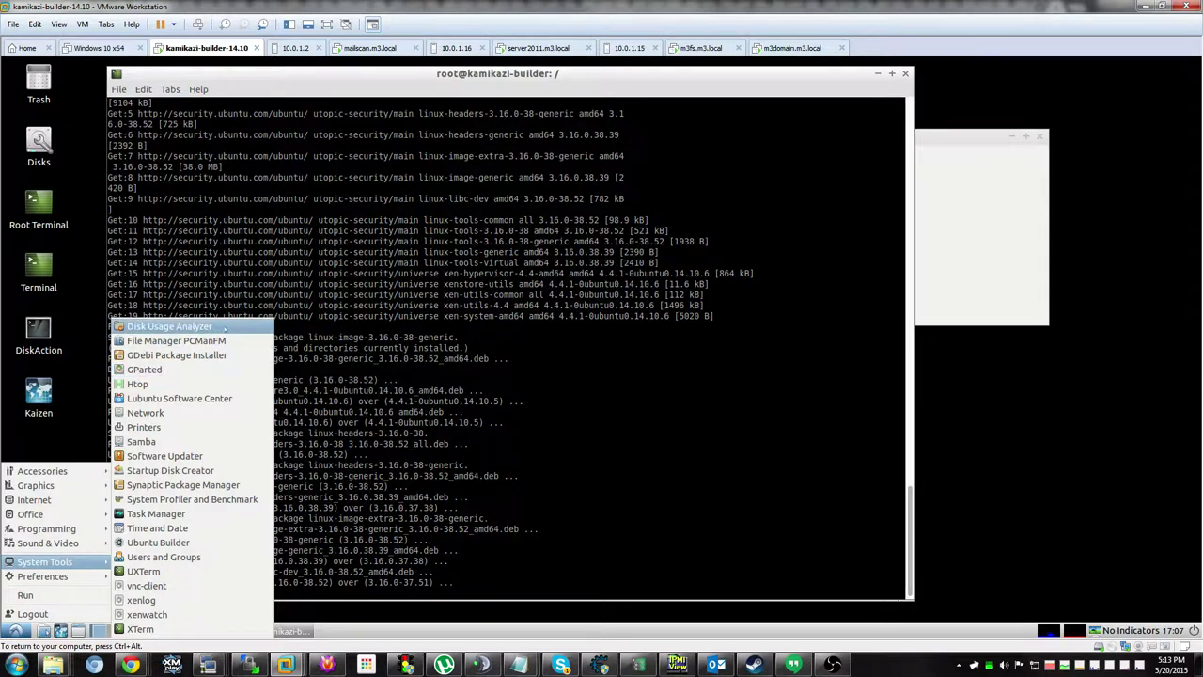
pyautogui.click(224, 328)
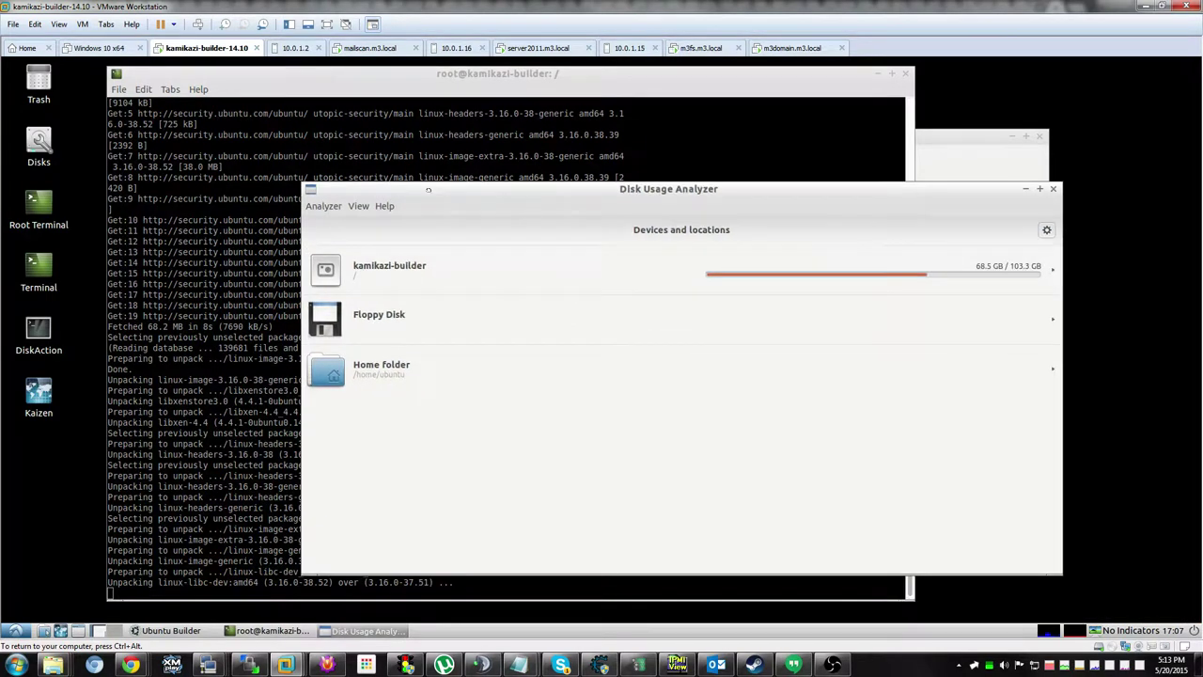
pyautogui.click(411, 256)
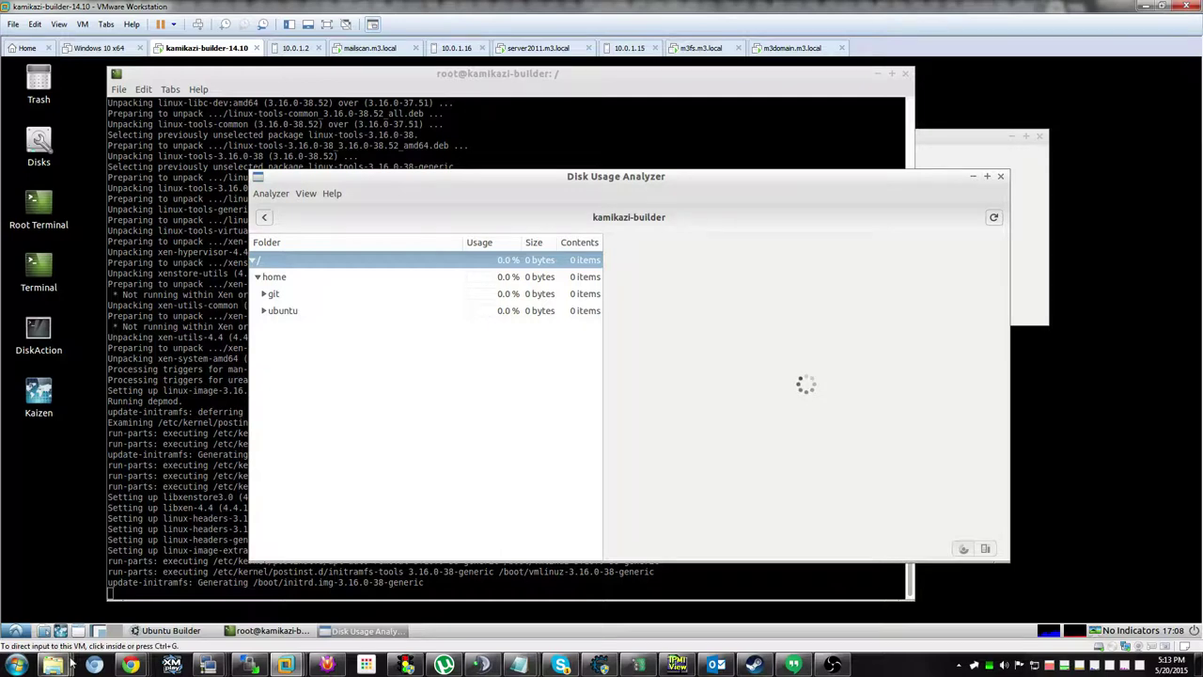
# Look through the contents of Local Disk (C:) in the host's Windows Explorer, minimise it, and quit Disk Usage Analyzer
pyautogui.moveTo(55, 664)
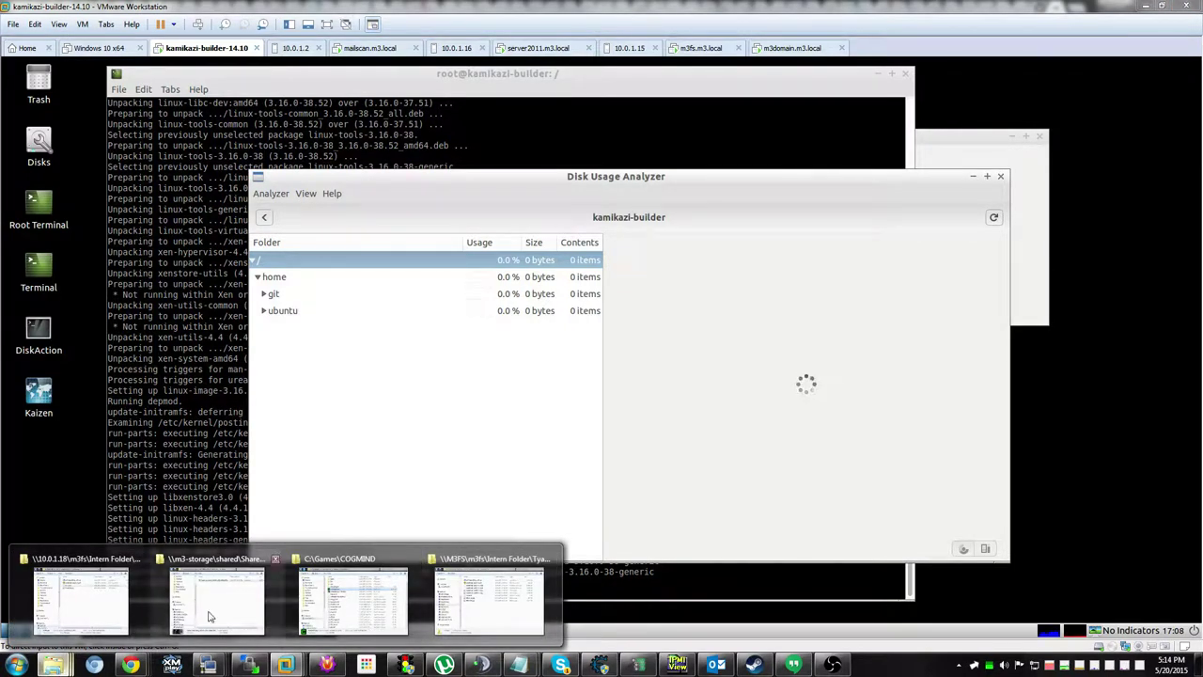
pyautogui.click(353, 599)
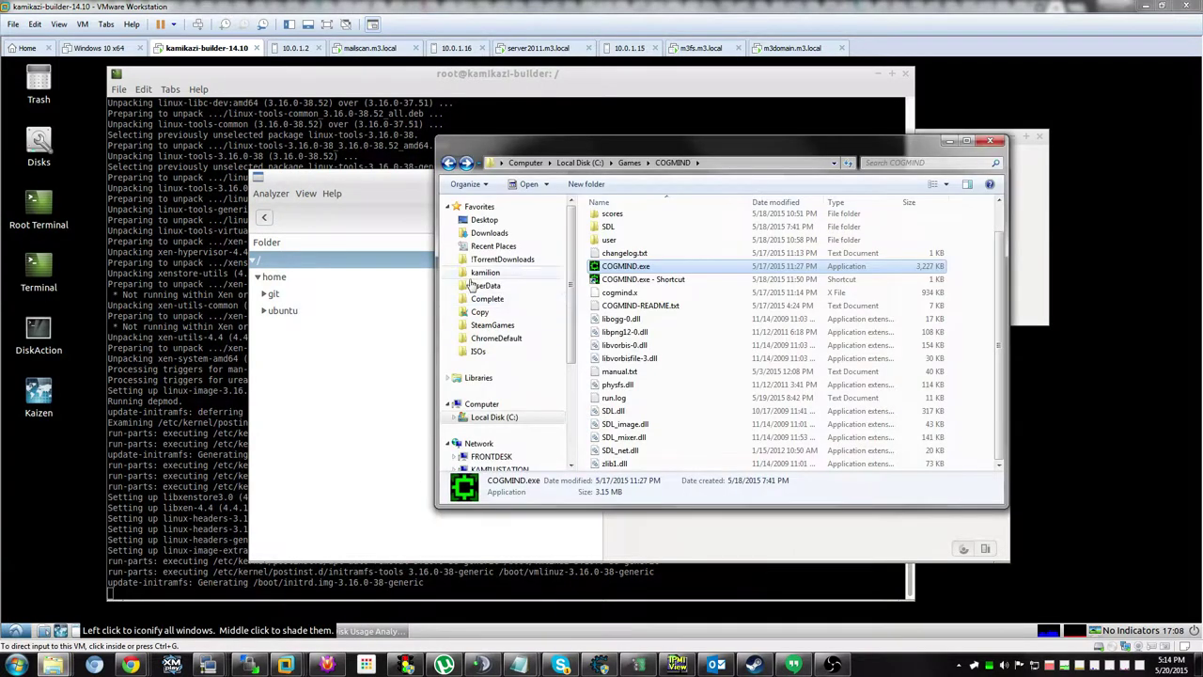
pyautogui.click(479, 417)
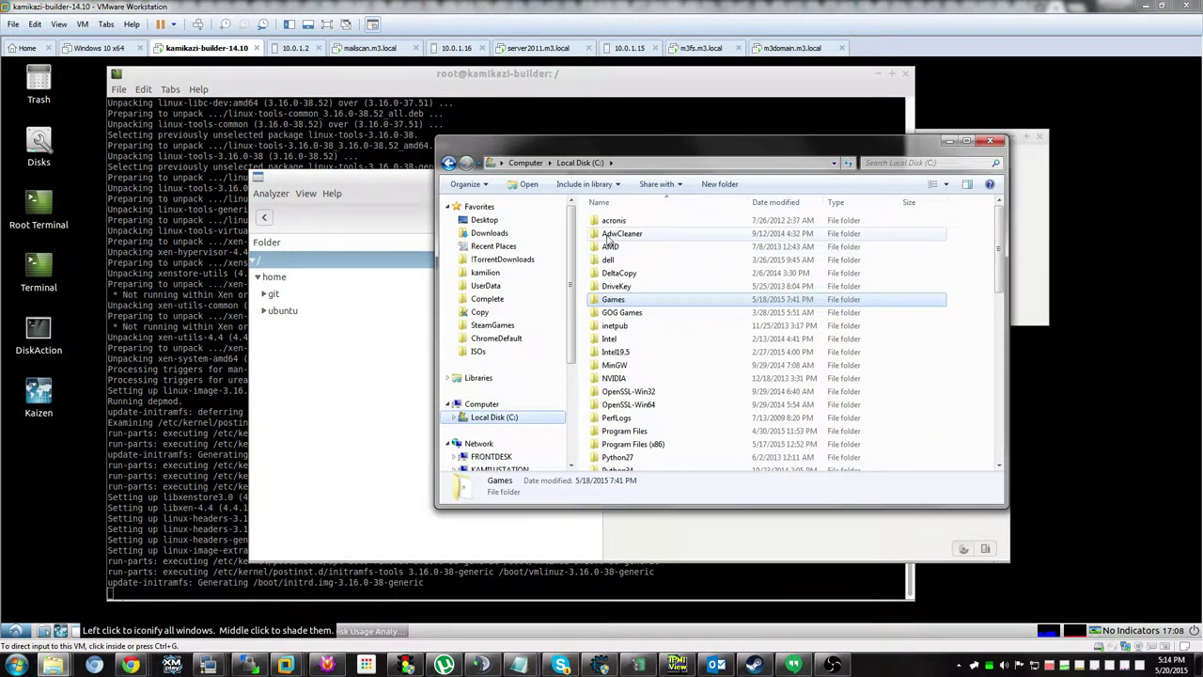
pyautogui.moveTo(999, 255); pyautogui.dragTo(1010, 457)
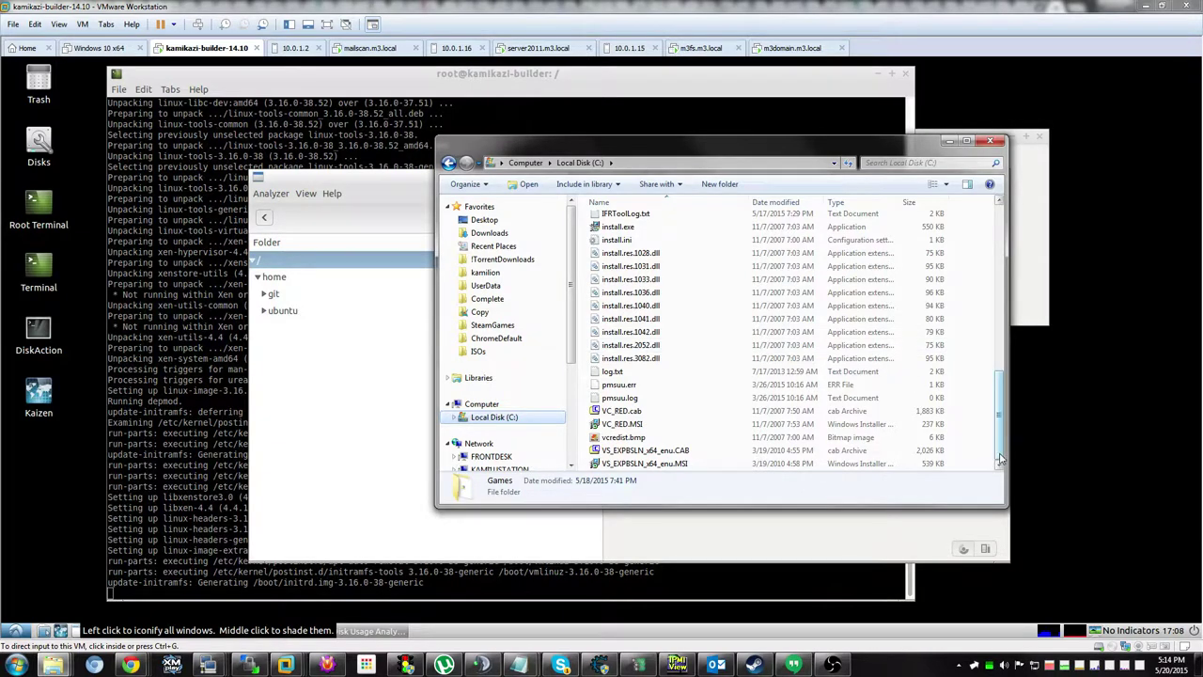
pyautogui.moveTo(1001, 460); pyautogui.dragTo(1015, 293)
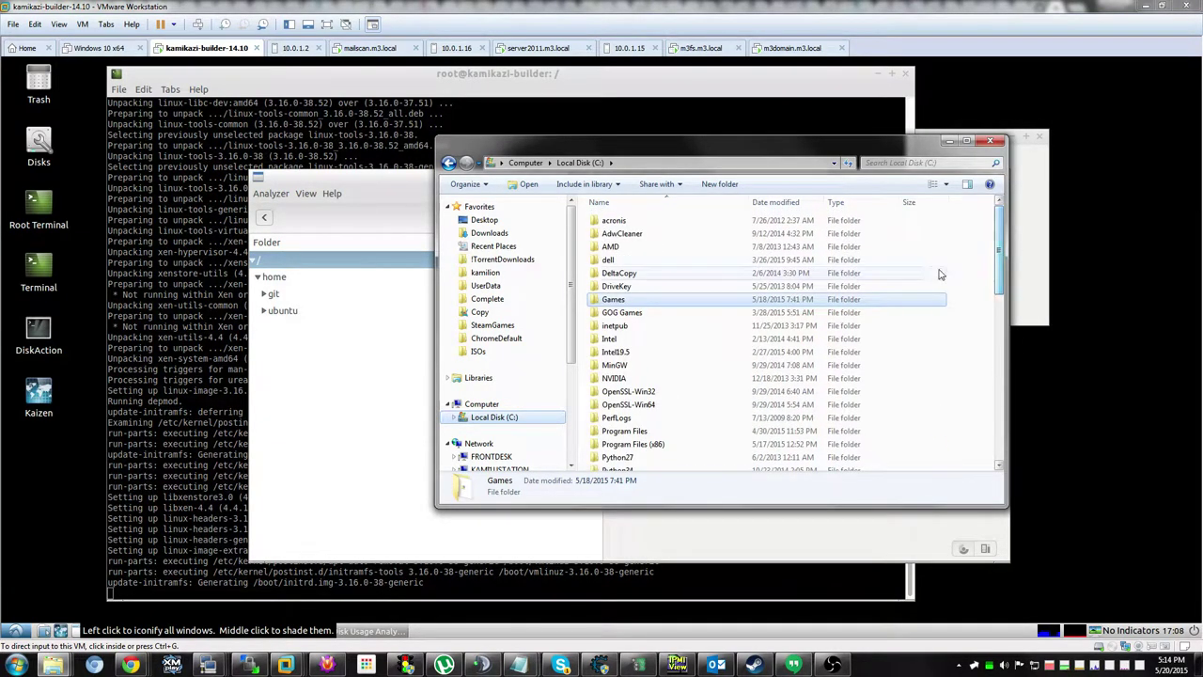
pyautogui.click(948, 141)
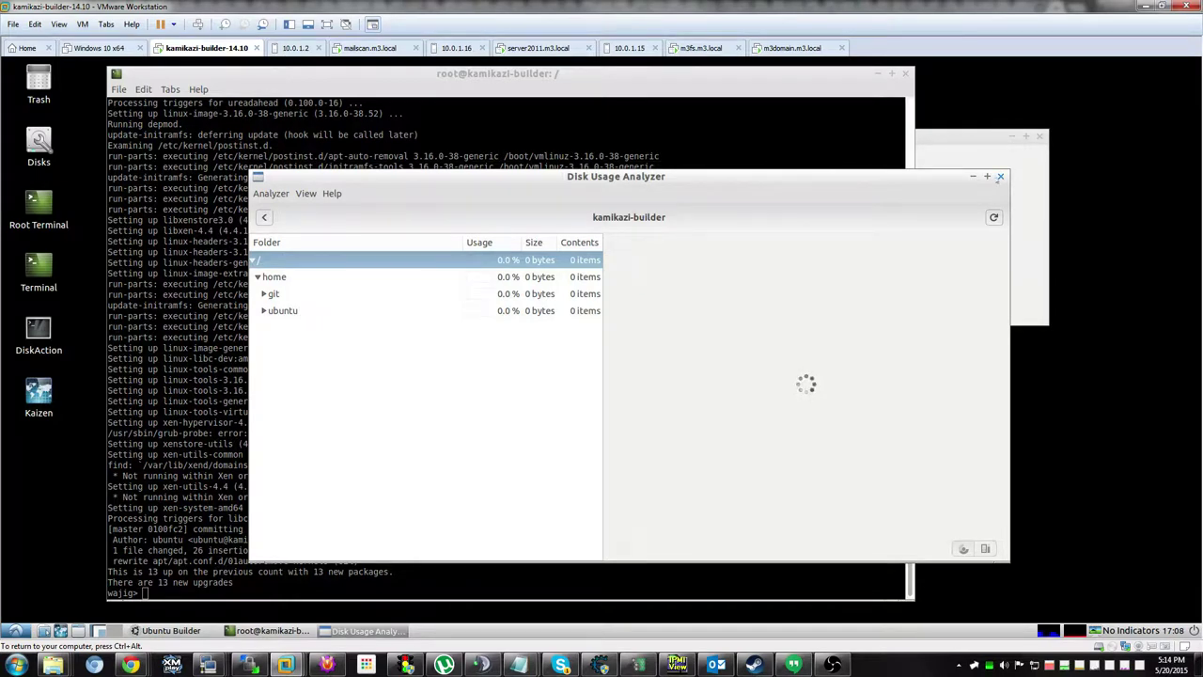
pyautogui.hotkey('ctrl', 'q')
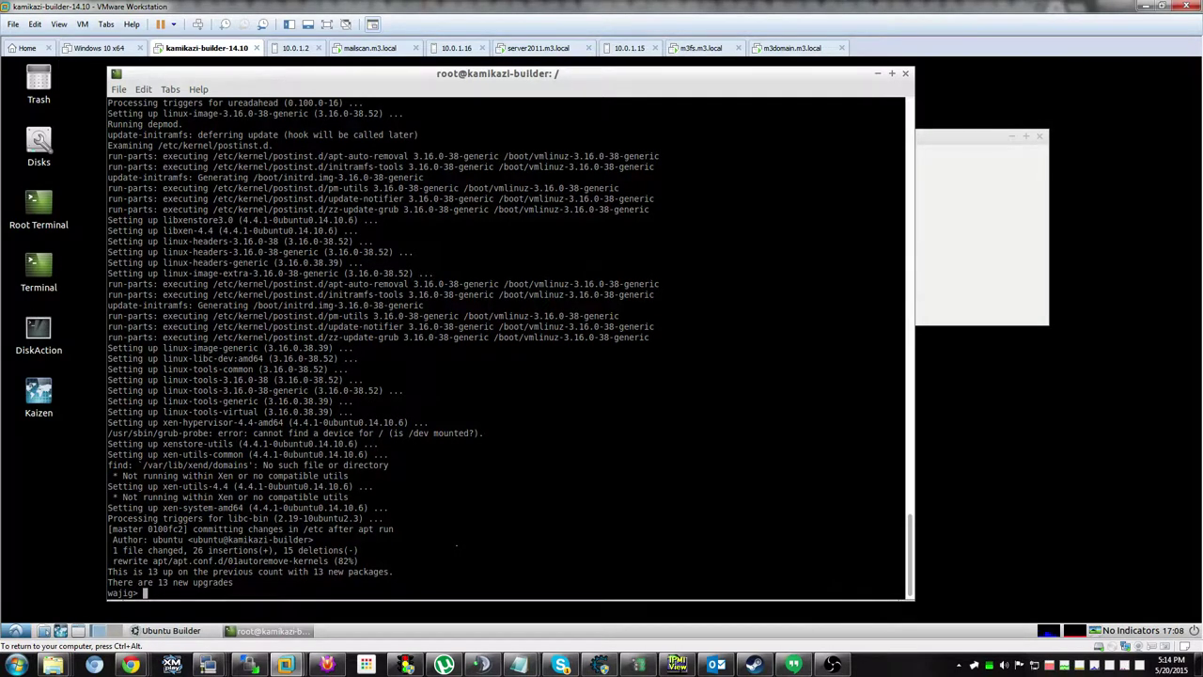
# Exit the wajig session, change to the chroot's /root/ directory and list its files
pyautogui.hotkey('ctrl', 'd')
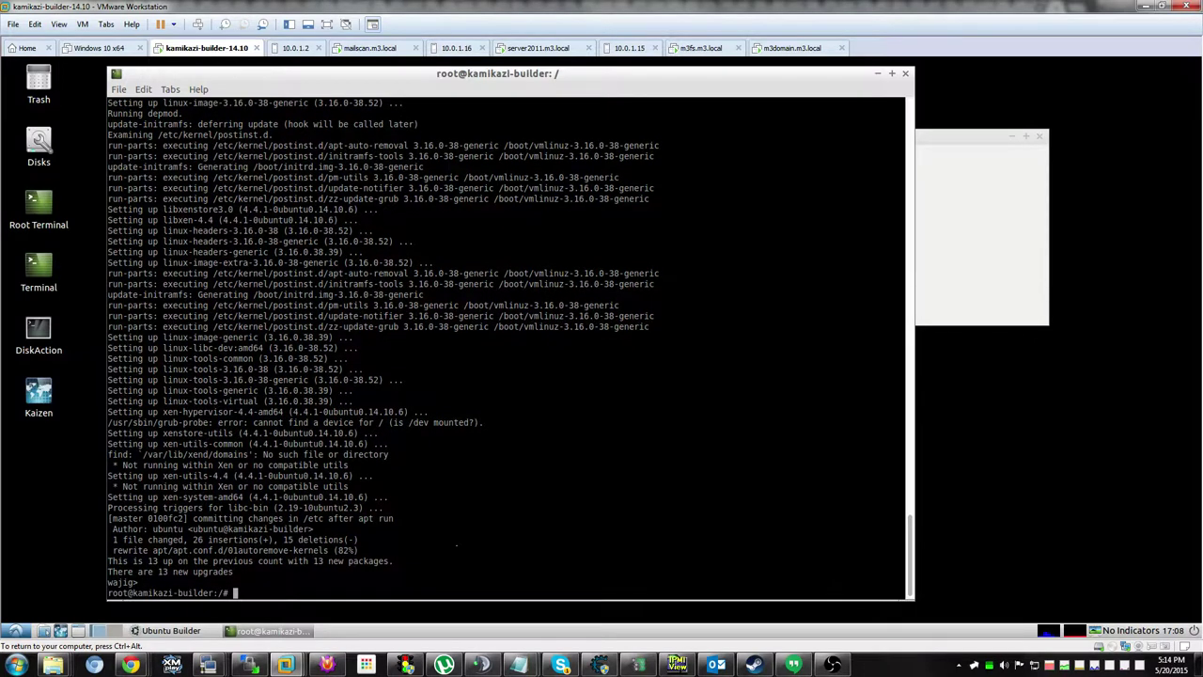
pyautogui.write('cd /root/')
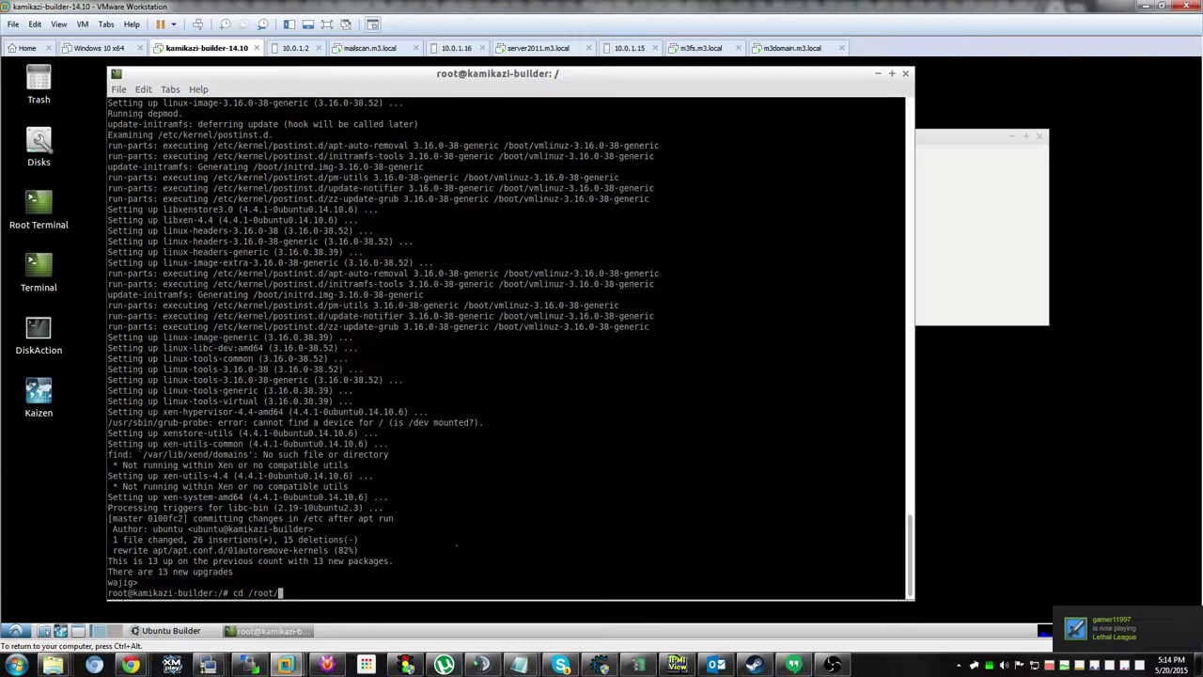
pyautogui.press('Return')
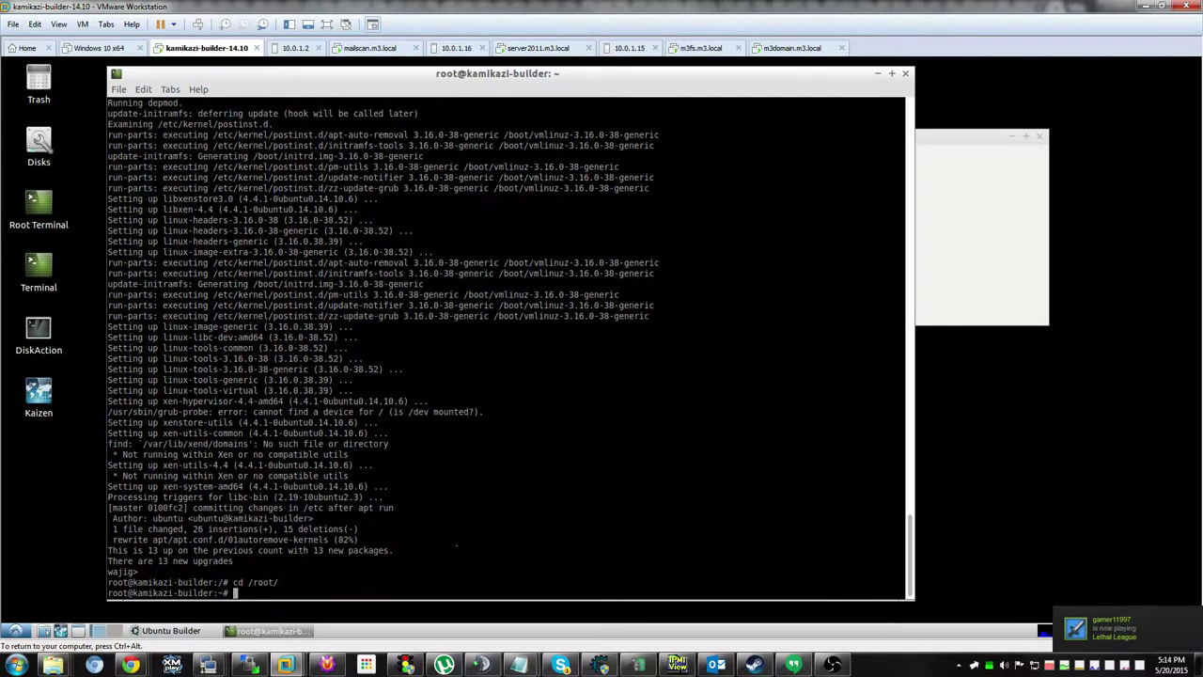
pyautogui.write('ls')
pyautogui.press('Return')
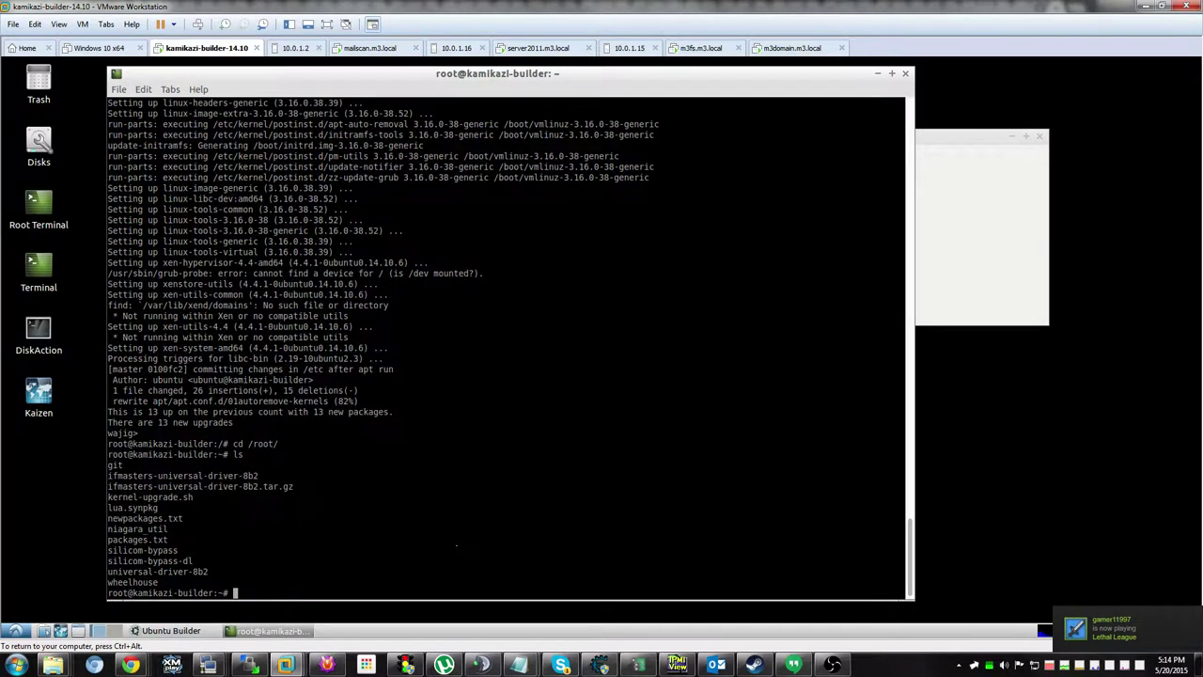
# Run the kernel-upgrade.sh script from /root/ to rebuild the driver modules, and exit the chroot console
pyautogui.write('./kernel')
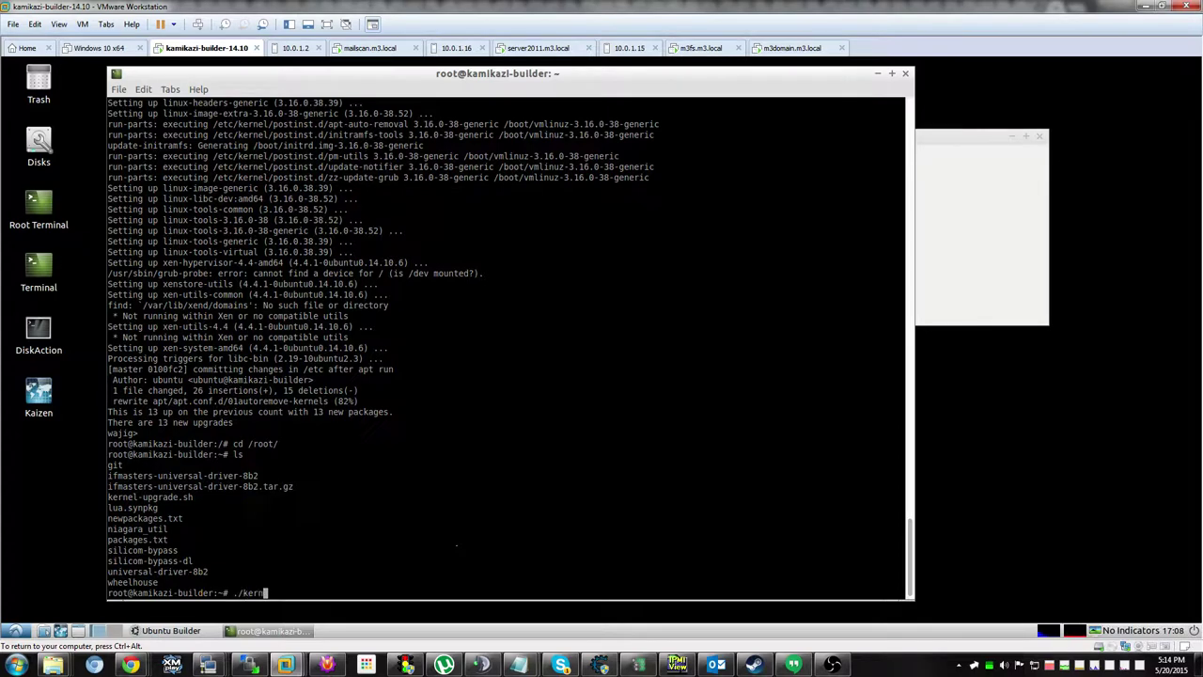
pyautogui.press('Tab')
pyautogui.press('Return')
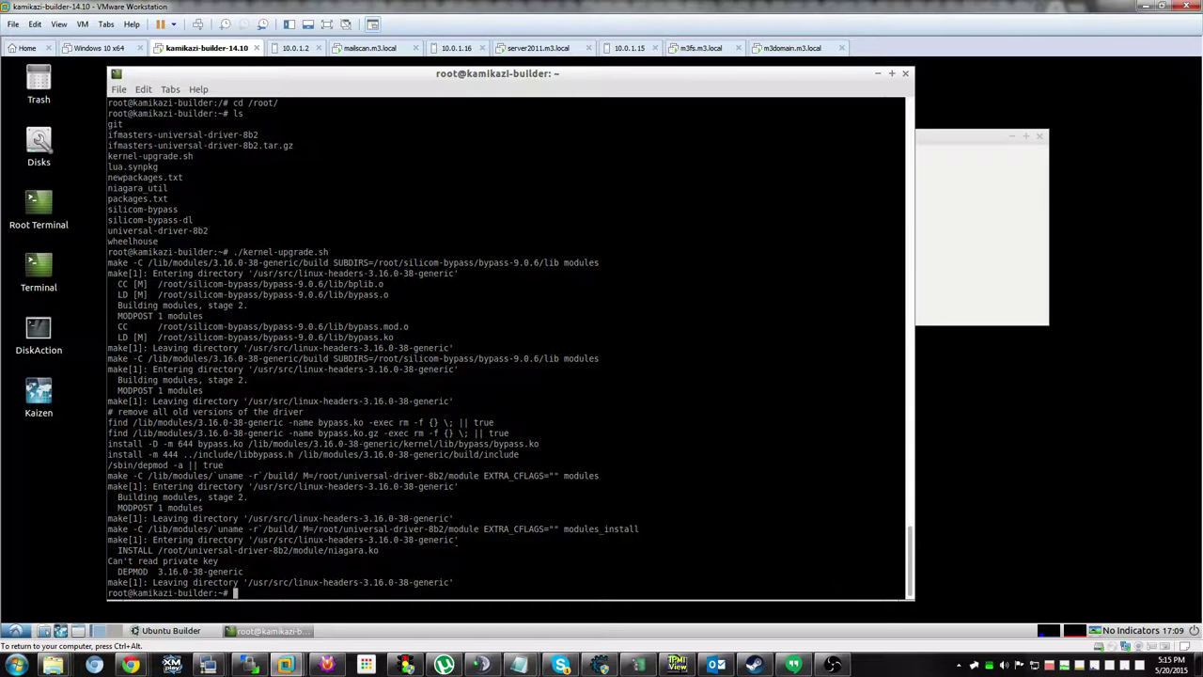
pyautogui.hotkey('ctrl', 'd')
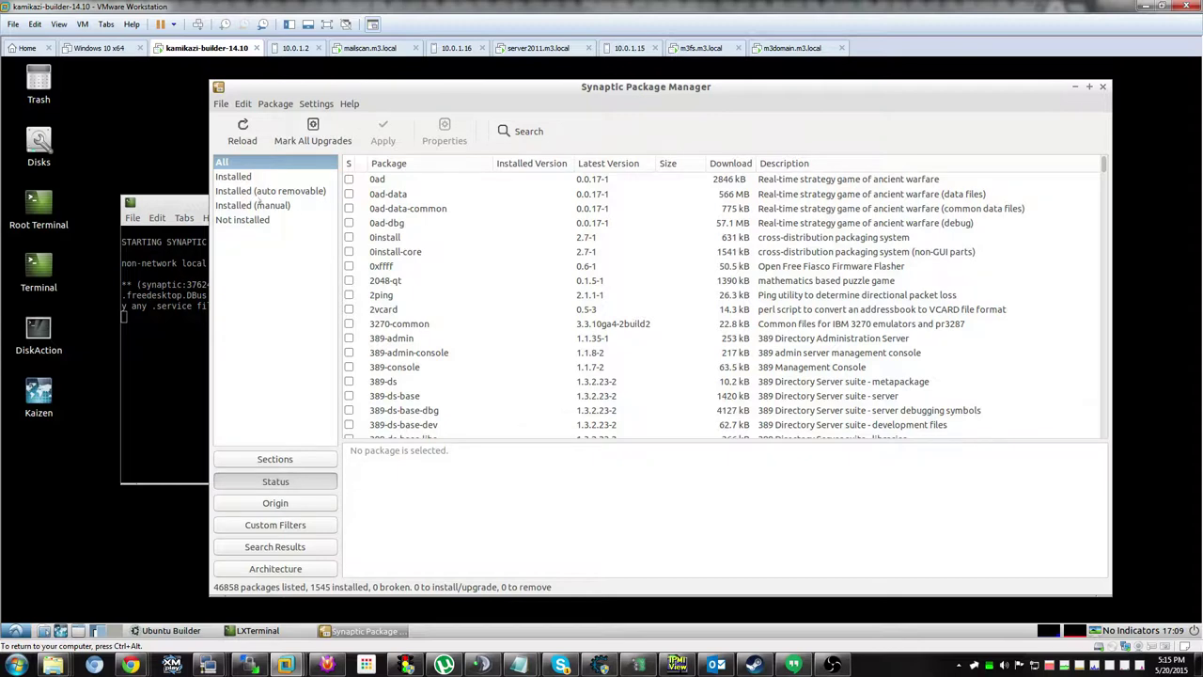
# Mark all auto-removable 3.16.0-37 kernel header, image and tools packages for complete removal
pyautogui.click(258, 191)
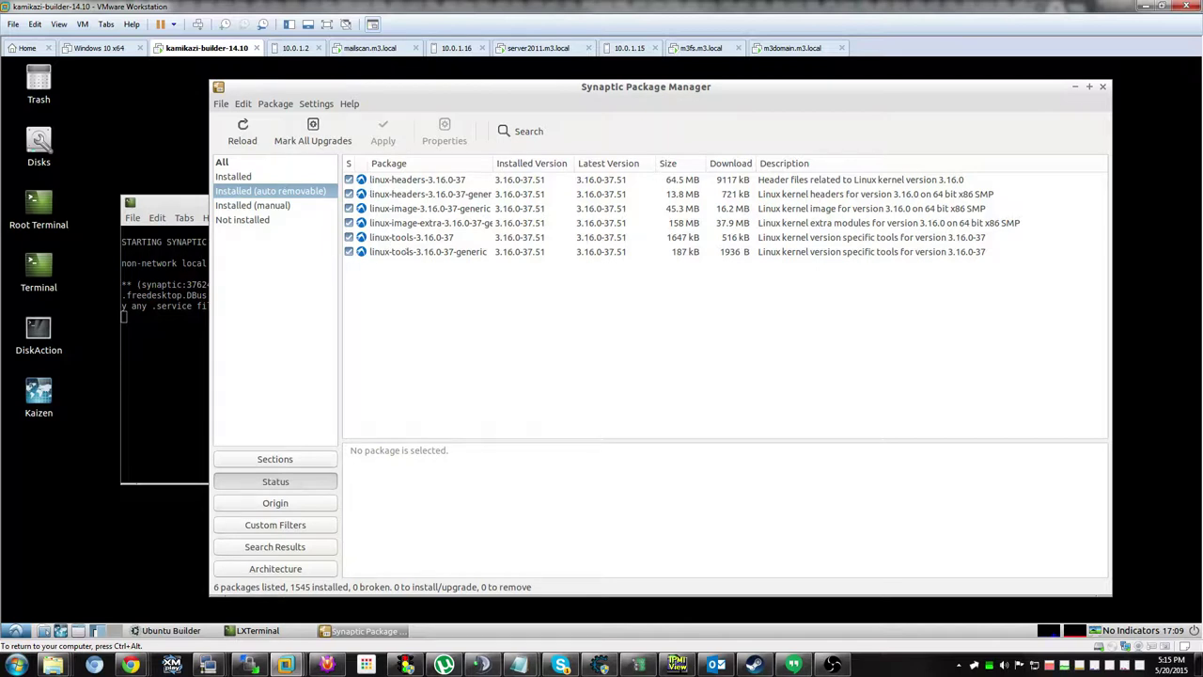
pyautogui.click(427, 252)
pyautogui.keyDown('shift'); pyautogui.click(401, 181); pyautogui.keyUp('shift')
pyautogui.rightClick(401, 182)
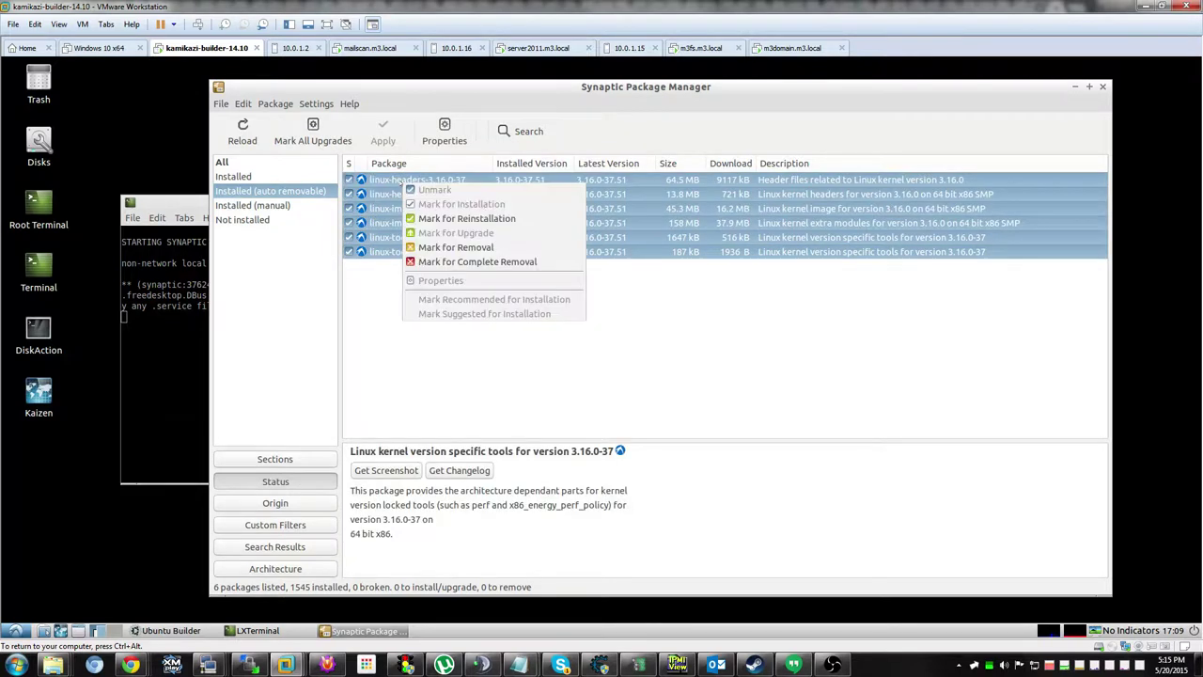
pyautogui.click(460, 261)
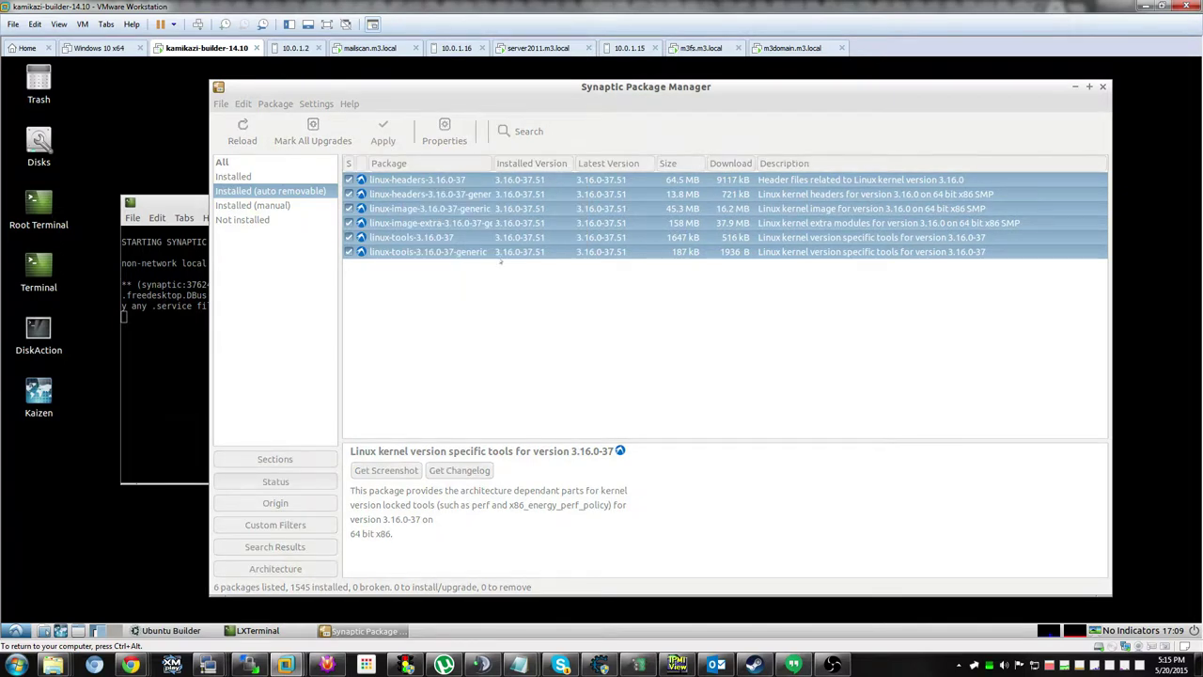
# Apply the marked package removals, expanding the progress details, and quit Synaptic once they are finished
pyautogui.click(383, 134)
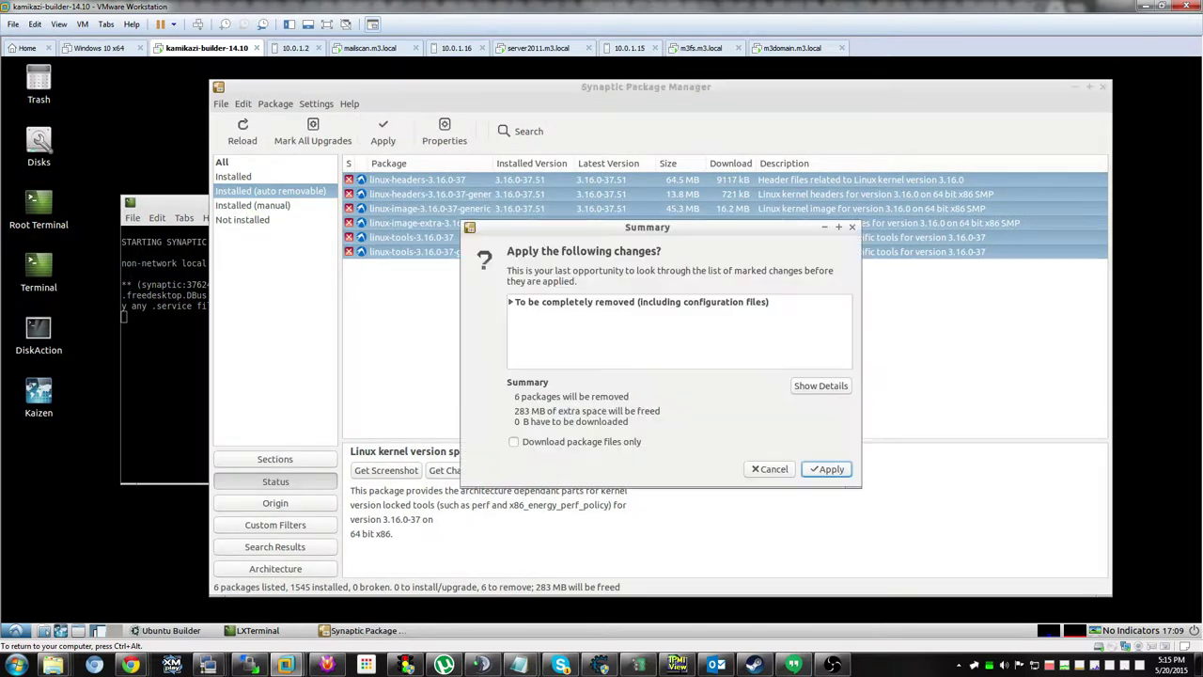
pyautogui.click(827, 469)
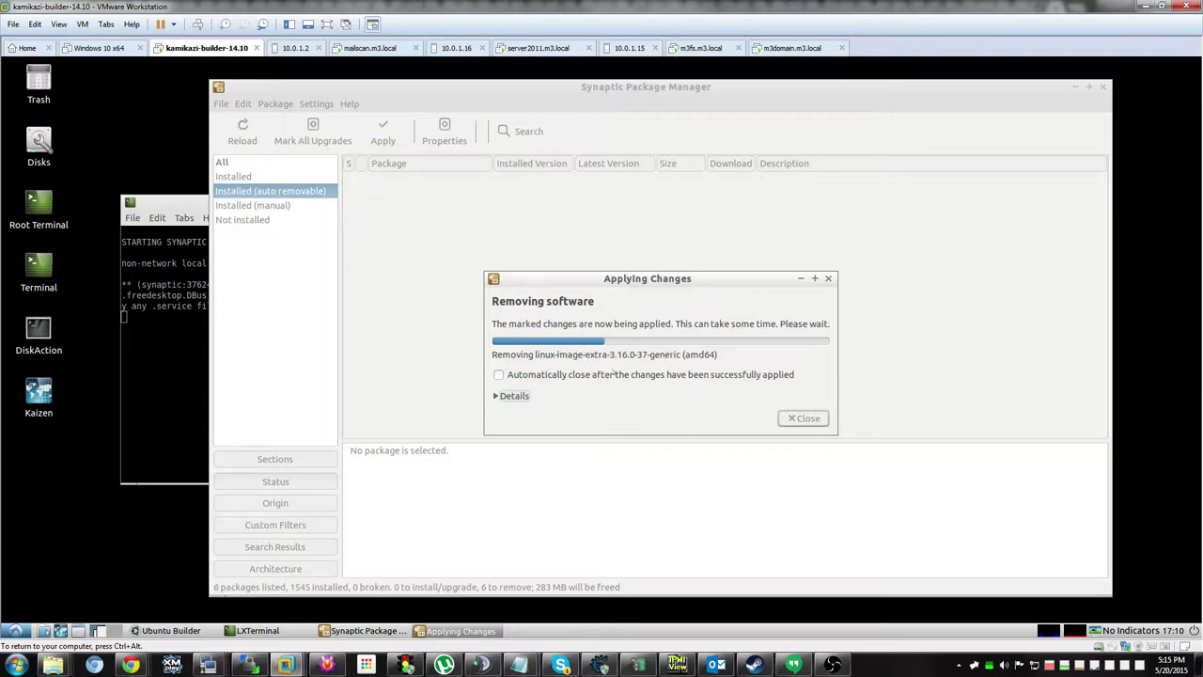
pyautogui.click(514, 395)
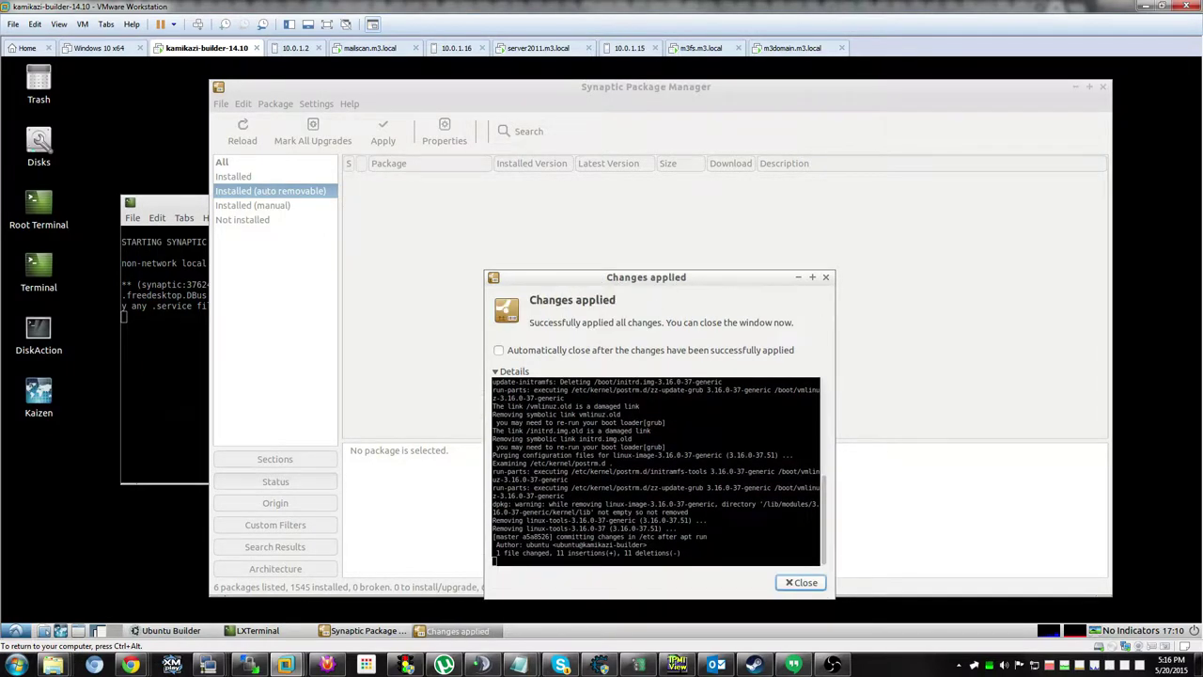
pyautogui.click(802, 581)
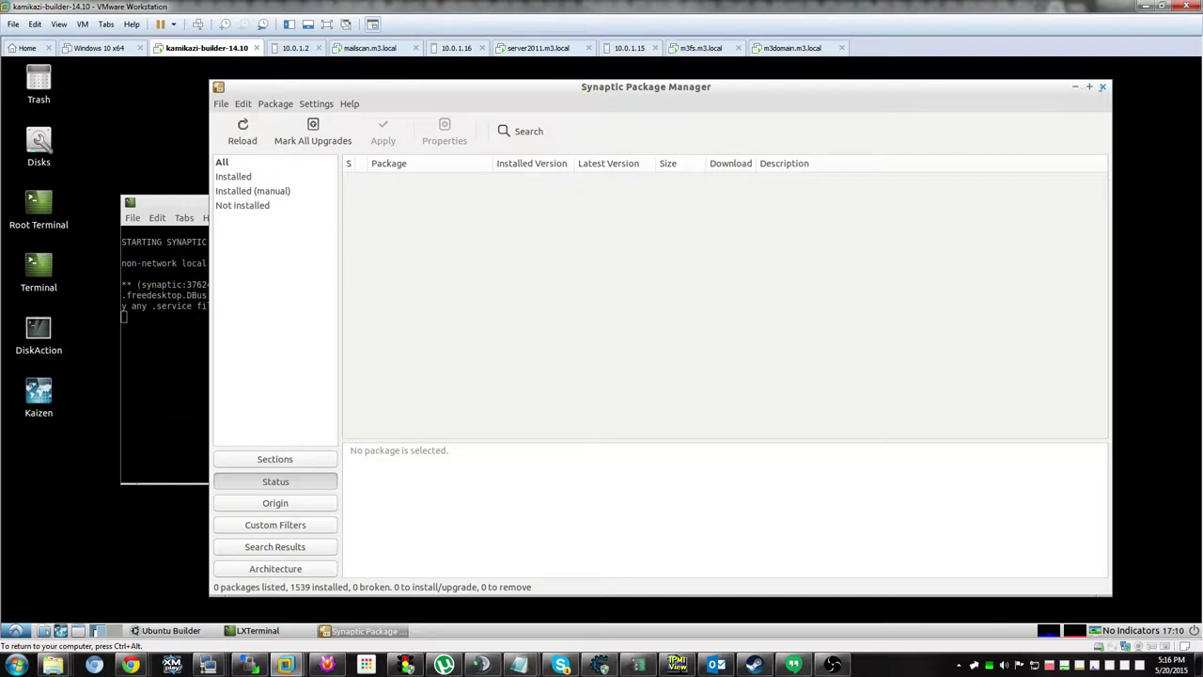
pyautogui.click(1102, 86)
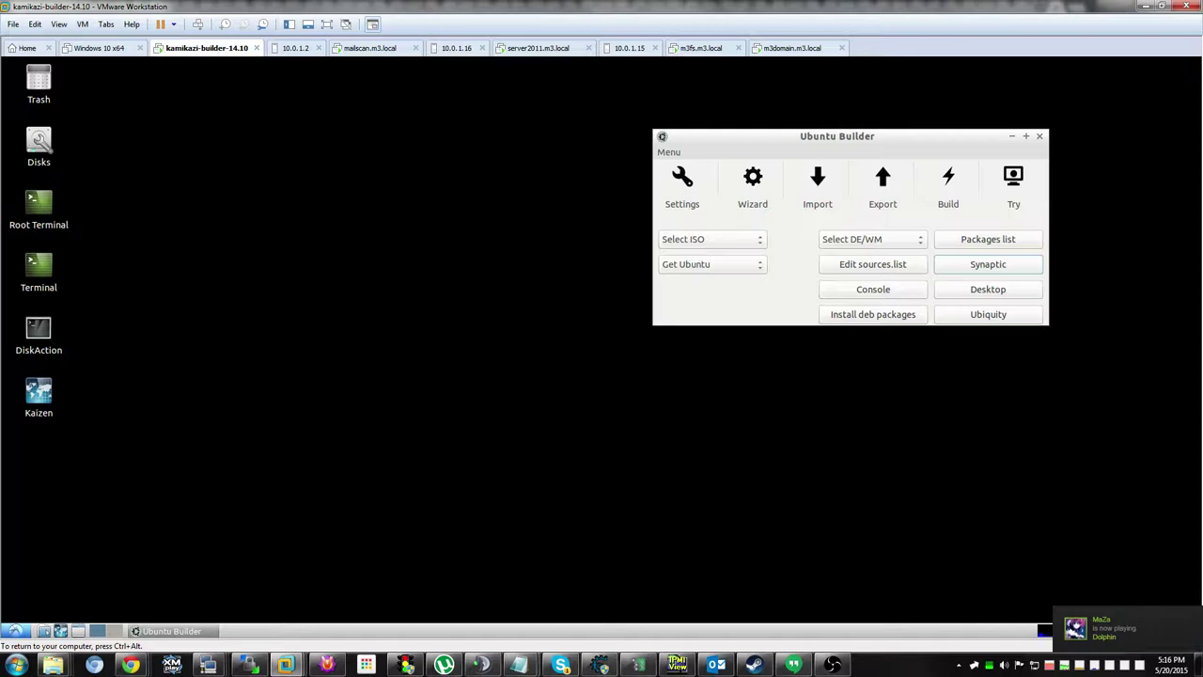
# Launch the PCManFM file manager as root by running gksudo pcmanfm
pyautogui.click(14, 631)
pyautogui.click(28, 598)
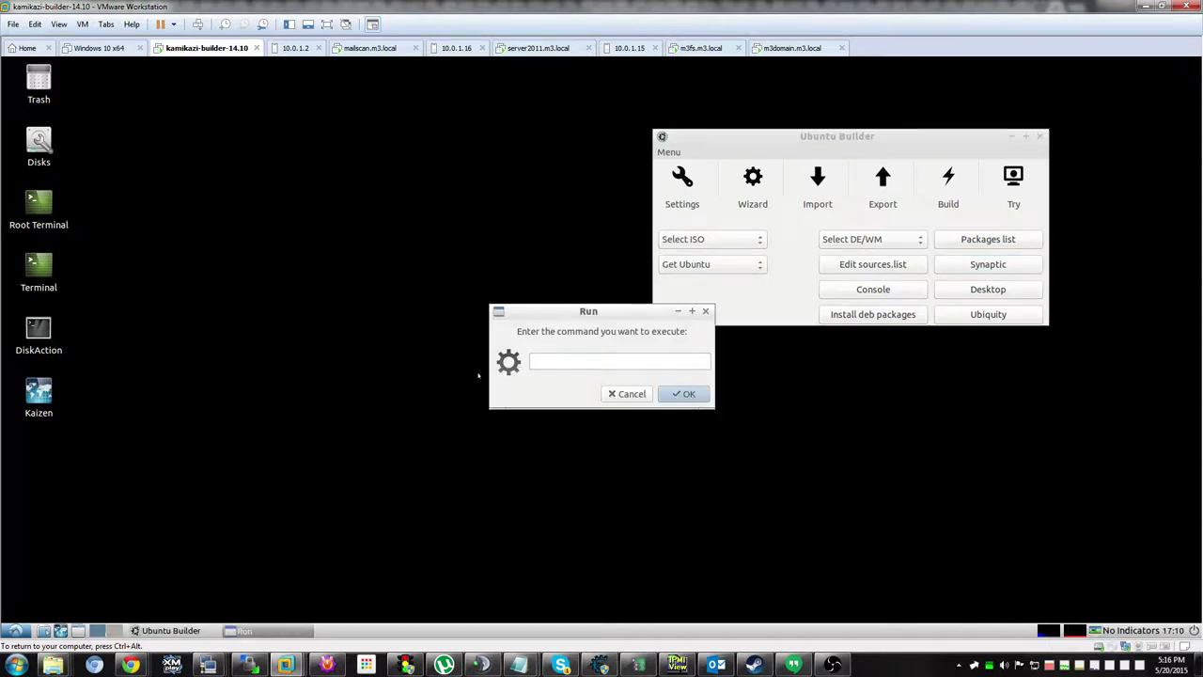
pyautogui.write('gksudo pcmanfm')
pyautogui.press('Return')
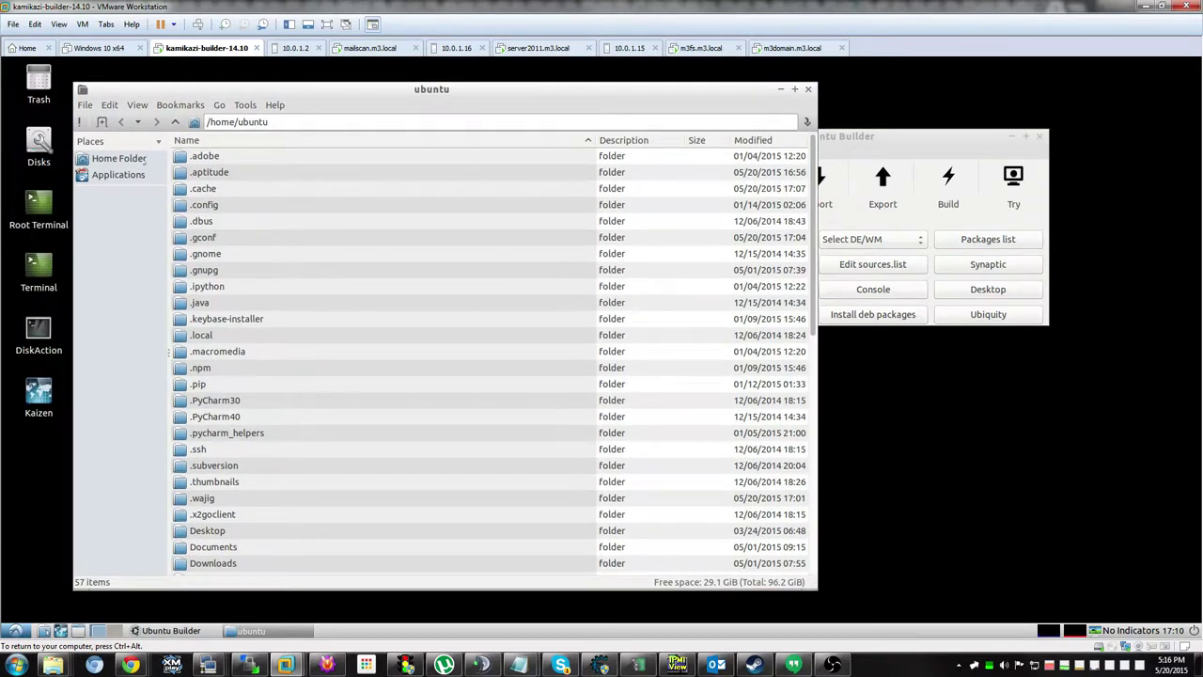
# Browse to the kernel modules folder of the custom image at /home/ubuntu-builder/FileSystem/lib/modules
pyautogui.click(175, 122)
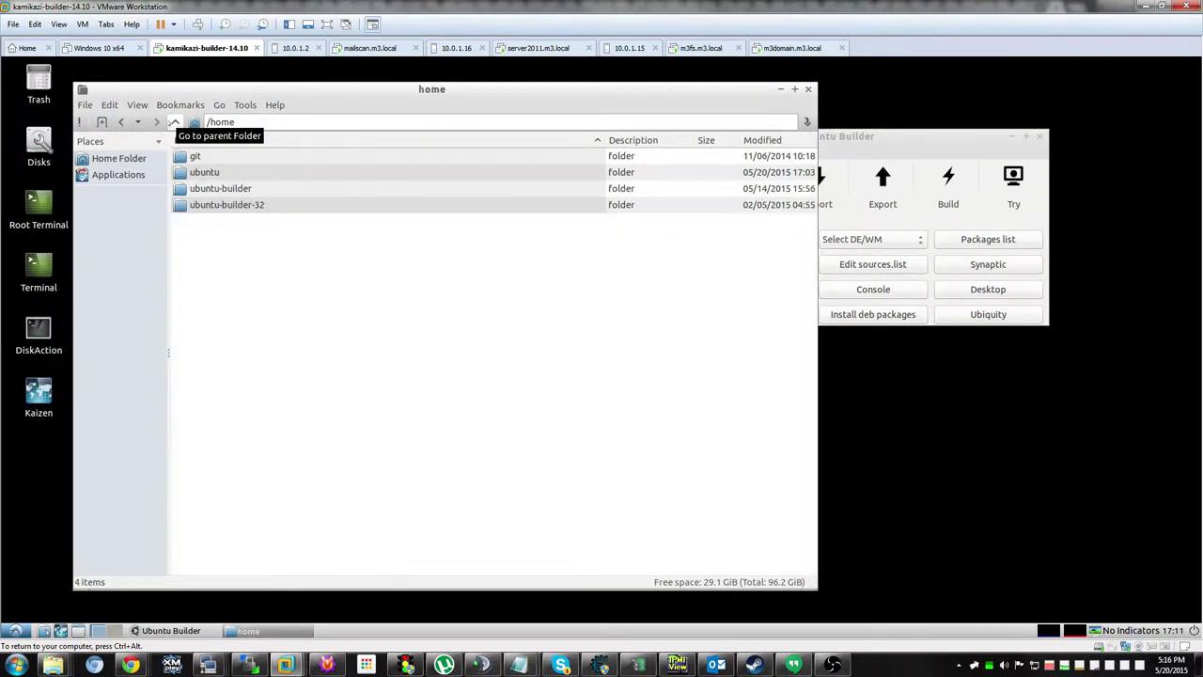
pyautogui.doubleClick(217, 188)
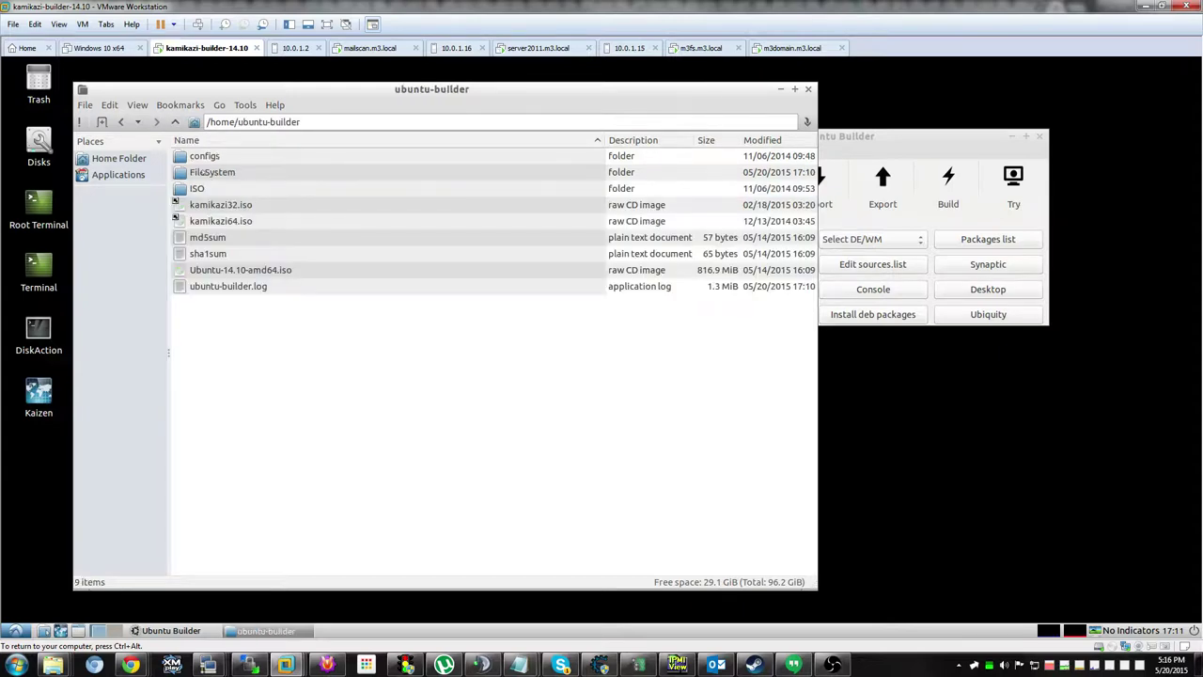
pyautogui.doubleClick(204, 173)
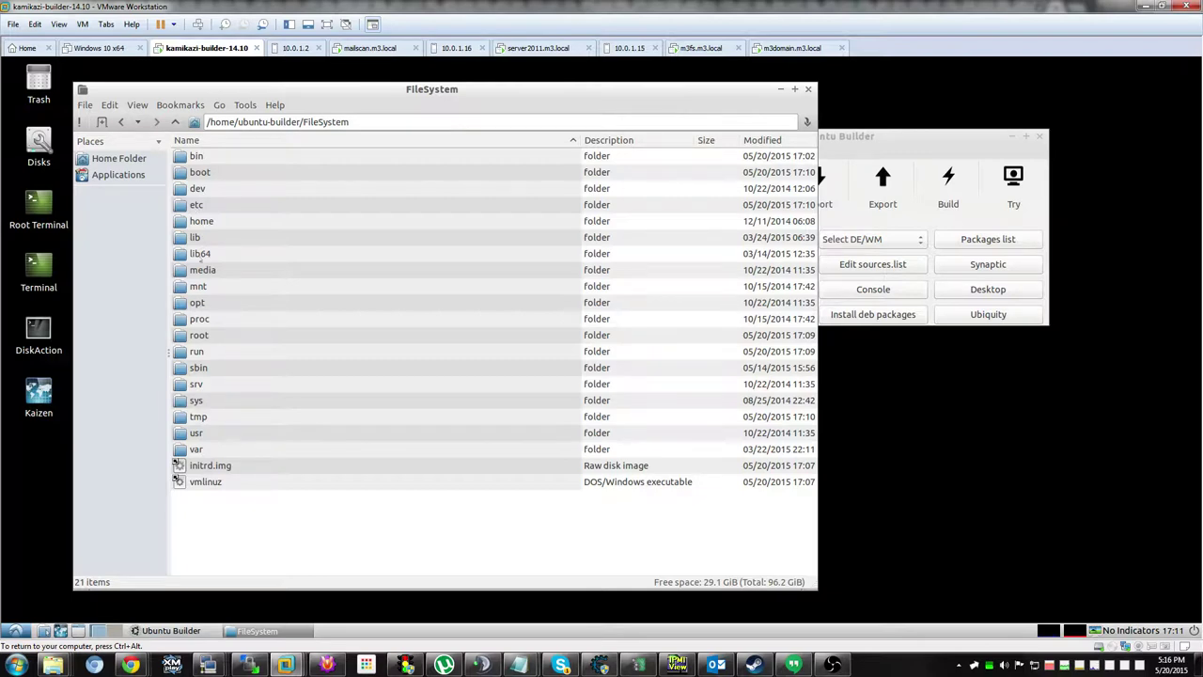
pyautogui.doubleClick(193, 237)
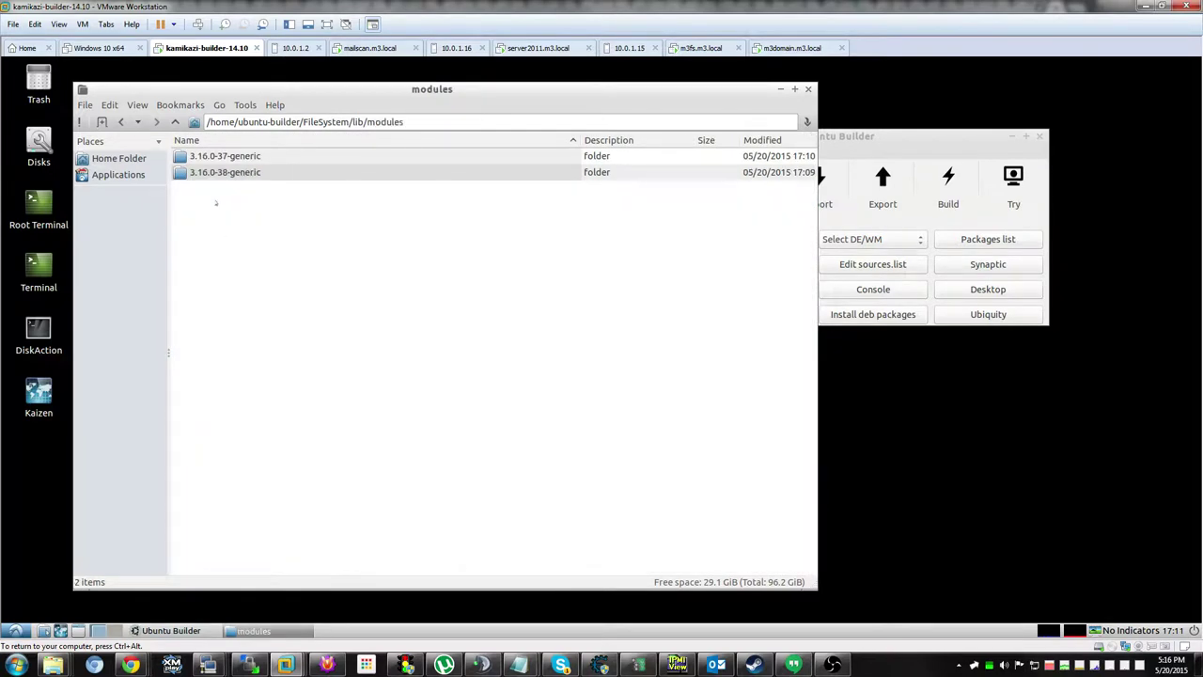
# Examine the leftover driver modules in the extra and kernel/lib/bypass folders of 3.16.0-37-generic
pyautogui.doubleClick(221, 157)
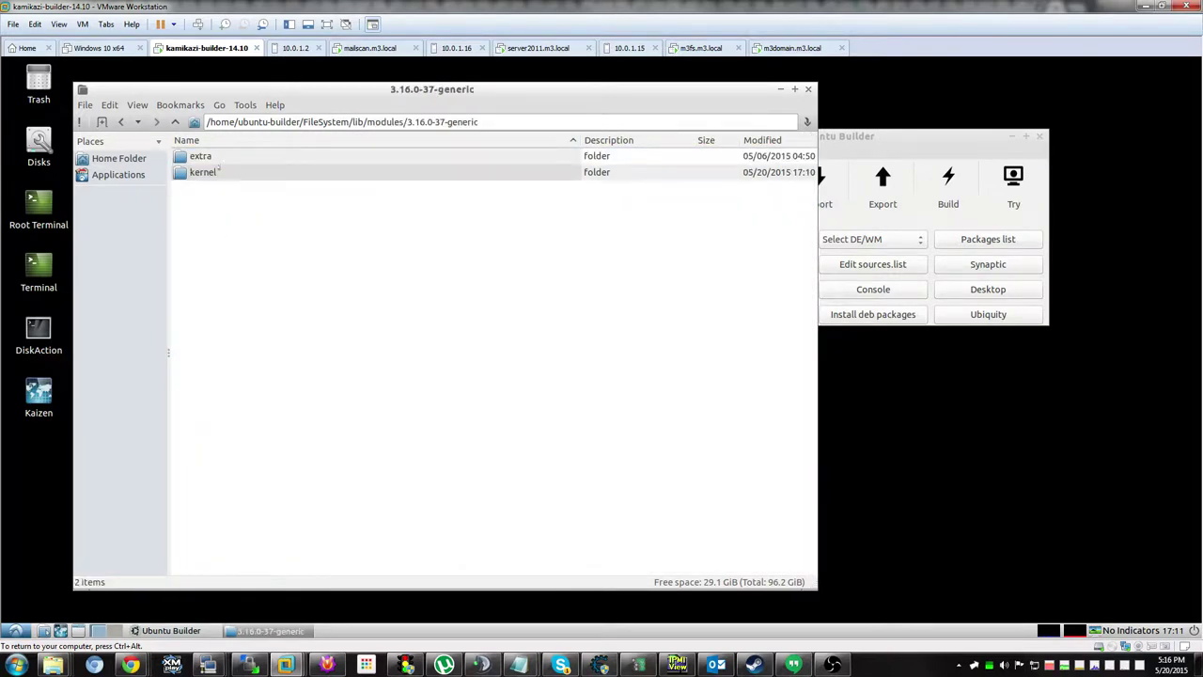
pyautogui.doubleClick(219, 162)
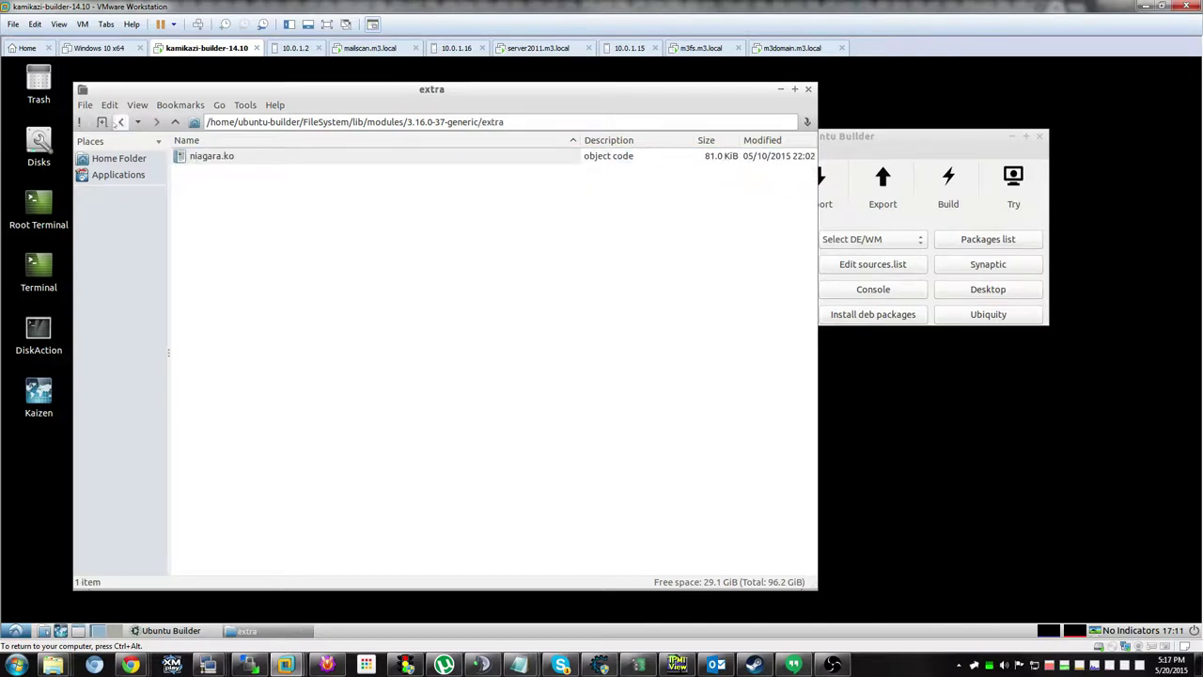
pyautogui.click(120, 123)
pyautogui.click(202, 173)
pyautogui.doubleClick(202, 173)
pyautogui.doubleClick(200, 157)
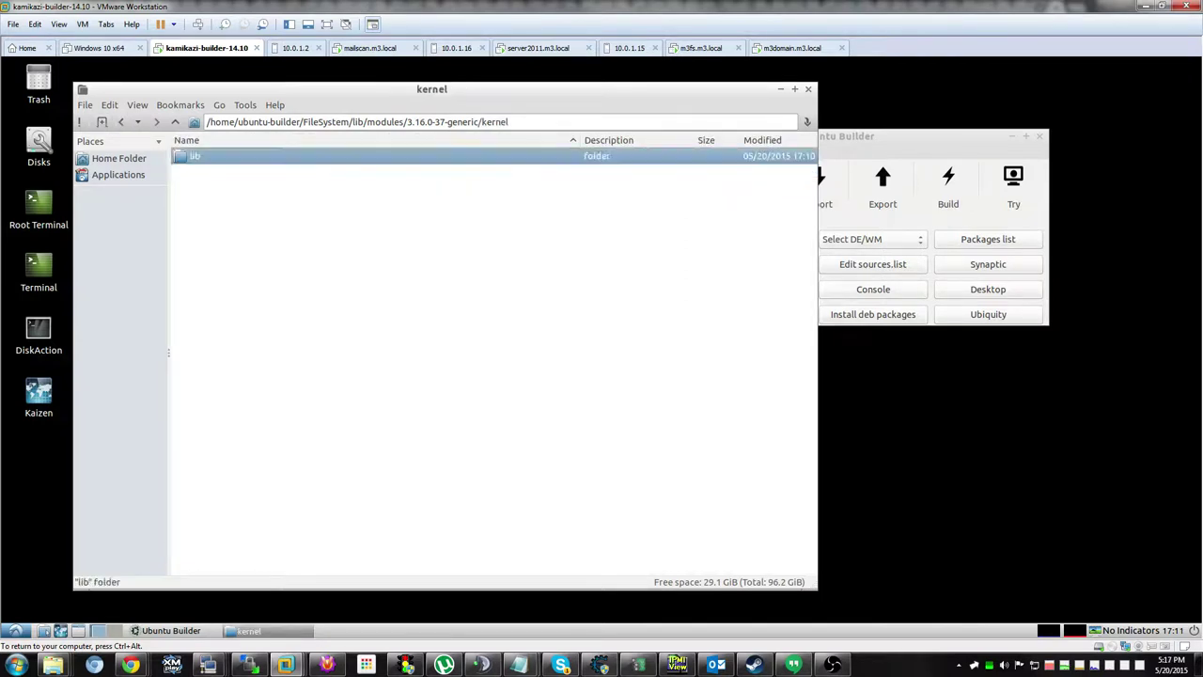
pyautogui.doubleClick(202, 158)
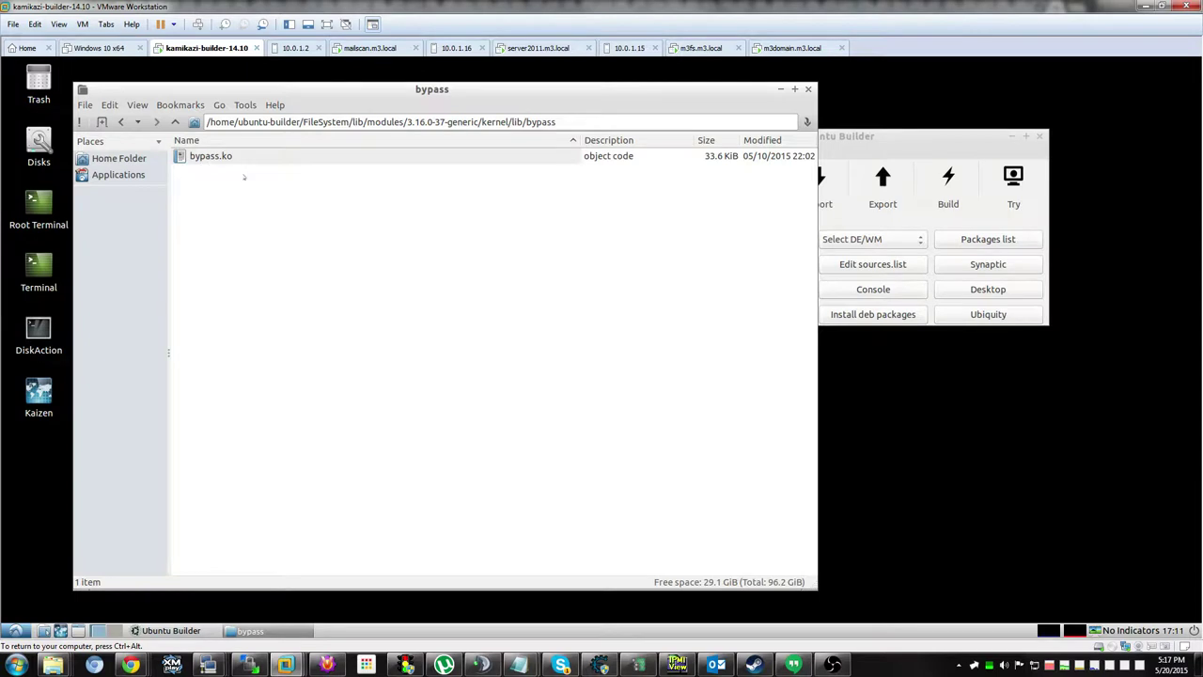
pyautogui.click(120, 123)
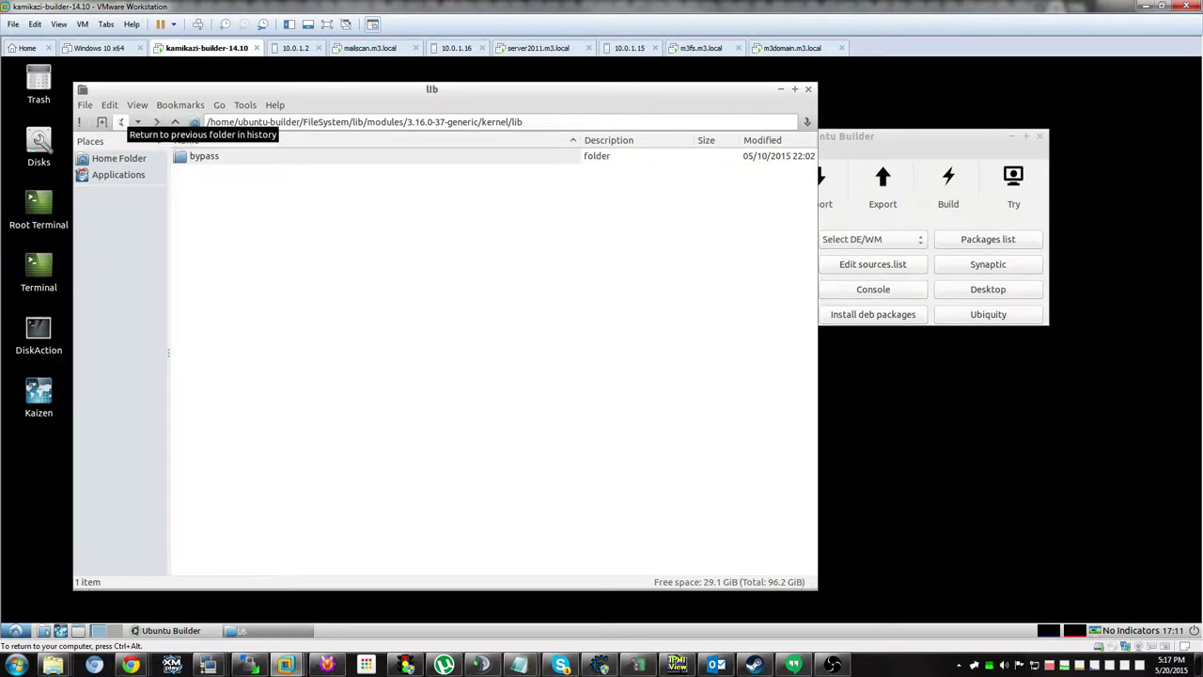
pyautogui.click(120, 122)
pyautogui.click(121, 122)
pyautogui.doubleClick(200, 157)
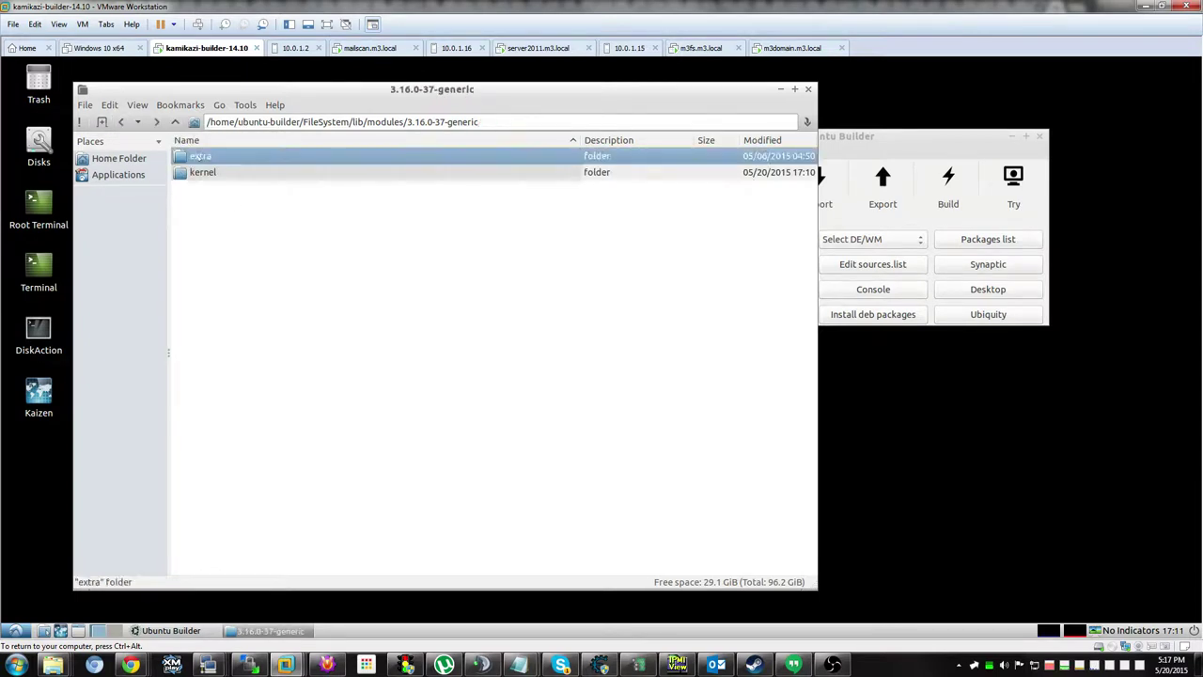
pyautogui.click(121, 123)
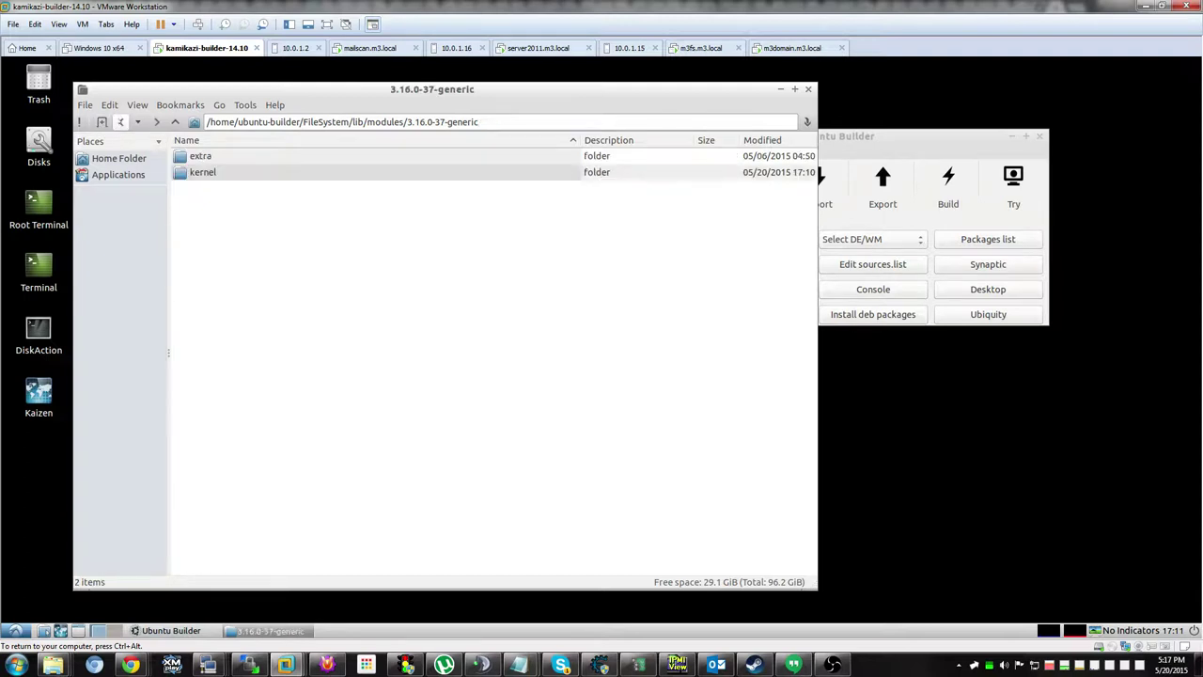
# Delete the old 3.16.0-37-generic folder from the image's lib/modules directory
pyautogui.click(120, 122)
pyautogui.click(244, 158)
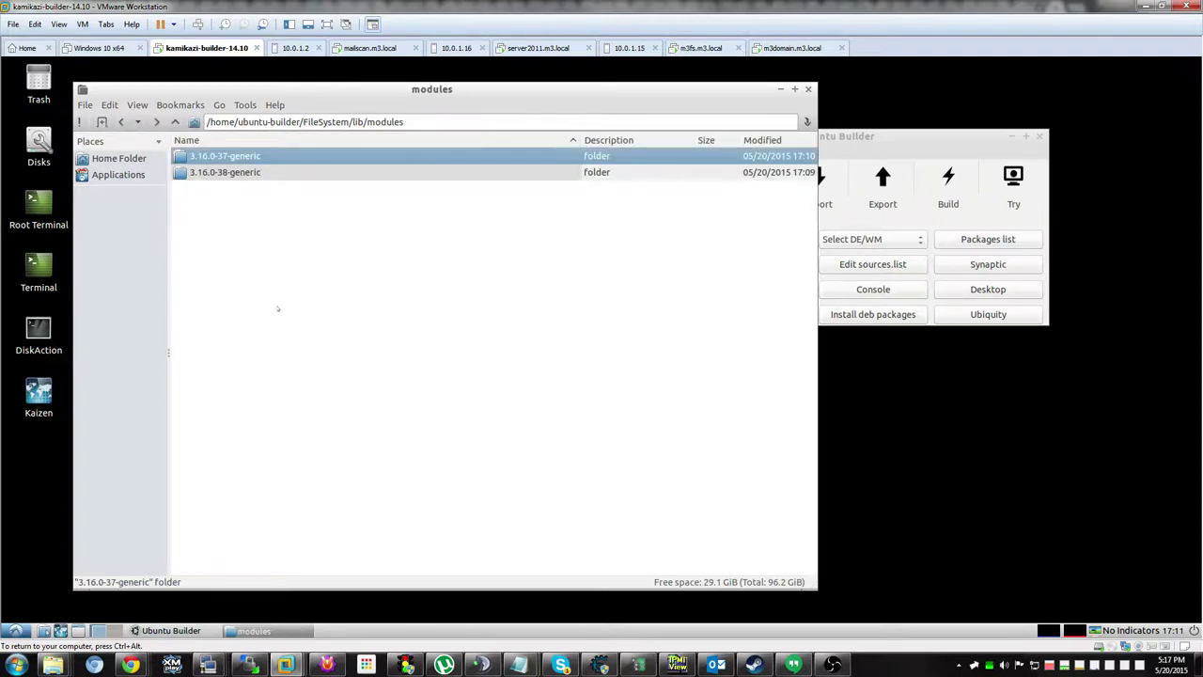
pyautogui.press('Delete')
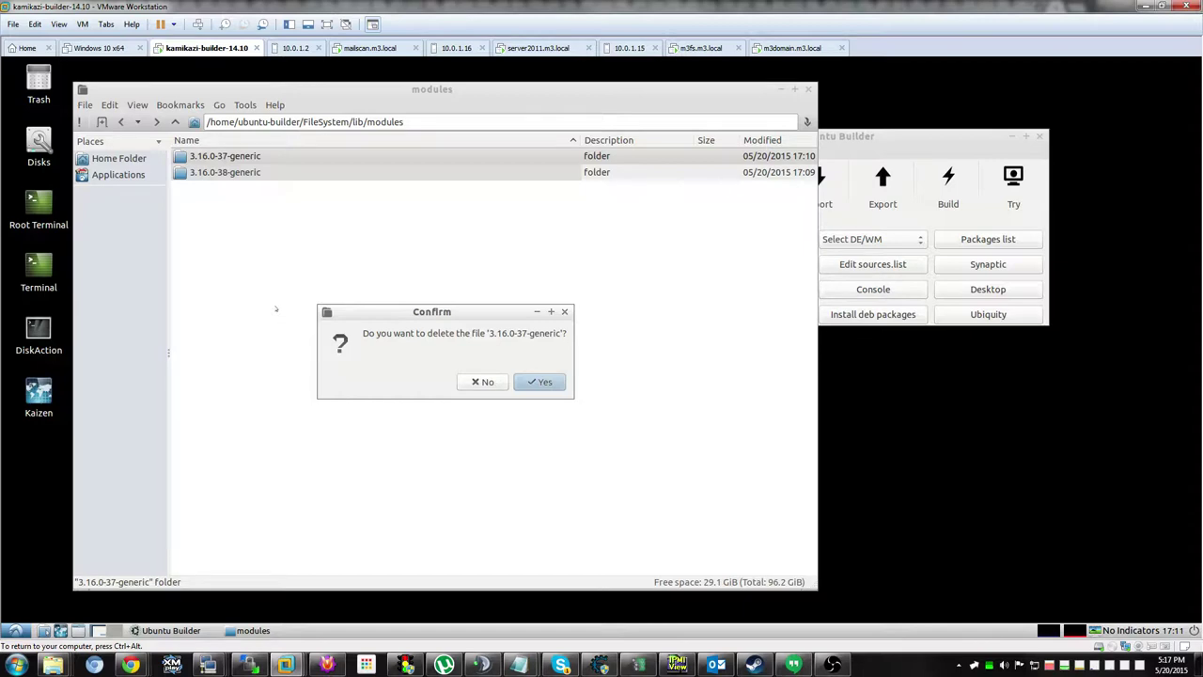
pyautogui.press('Return')
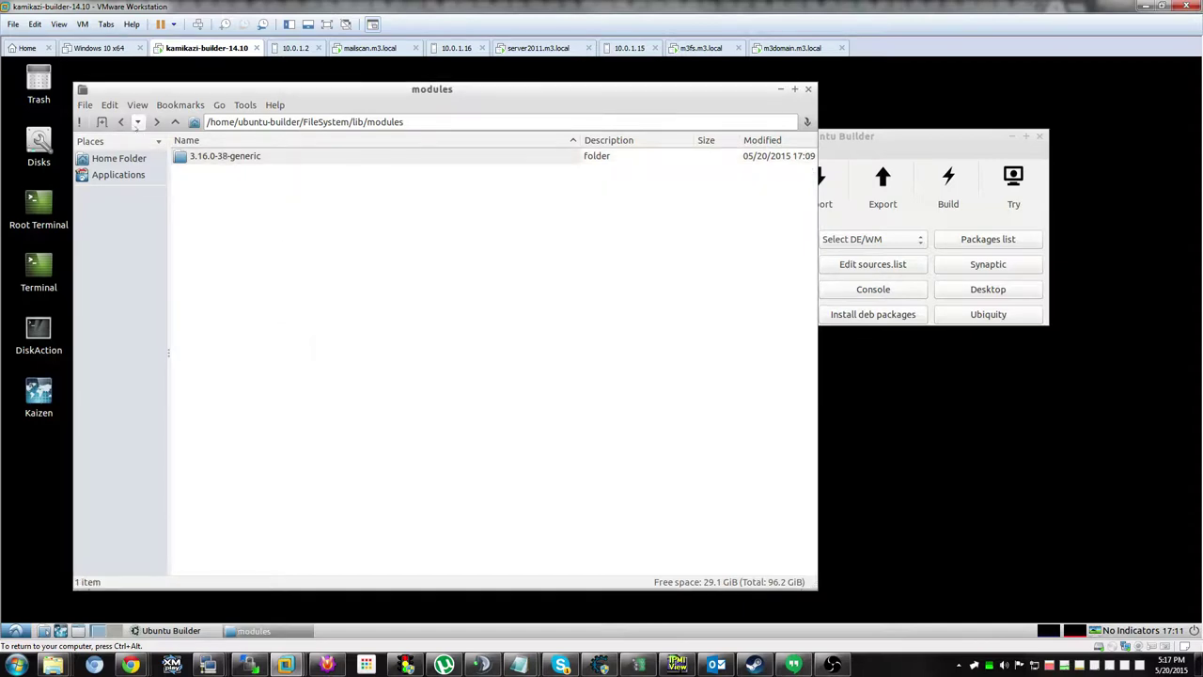
# Look through the image's root and home folders under FileSystem, and close the file manager
pyautogui.click(120, 122)
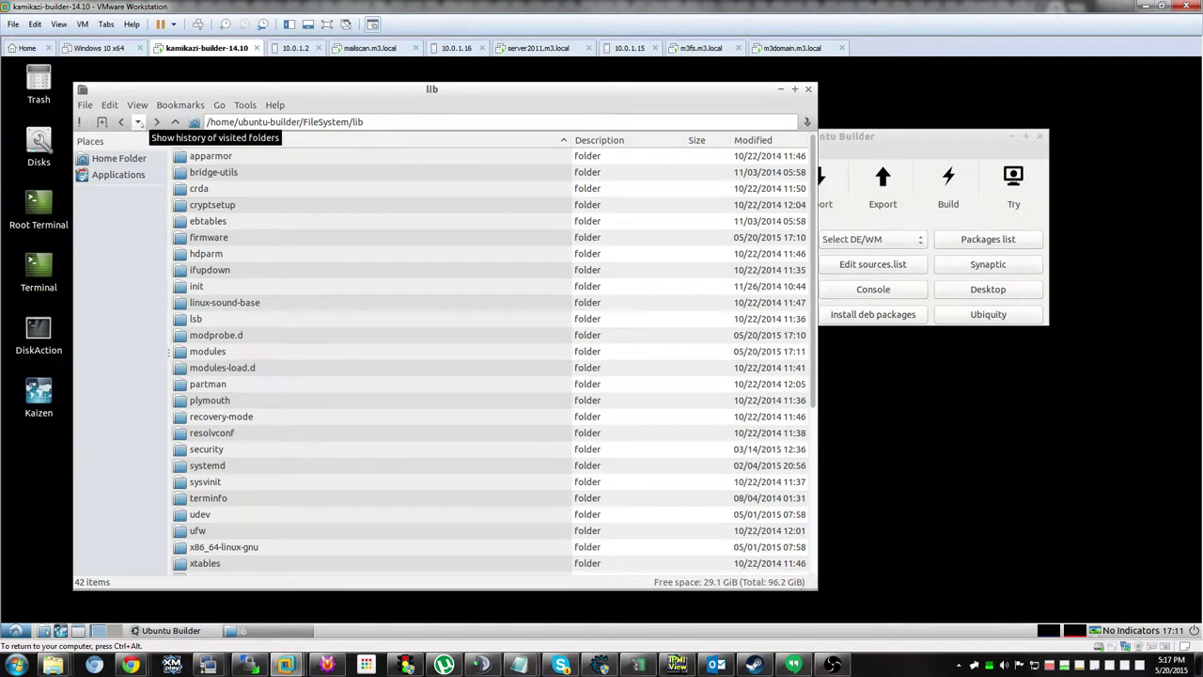
pyautogui.click(120, 122)
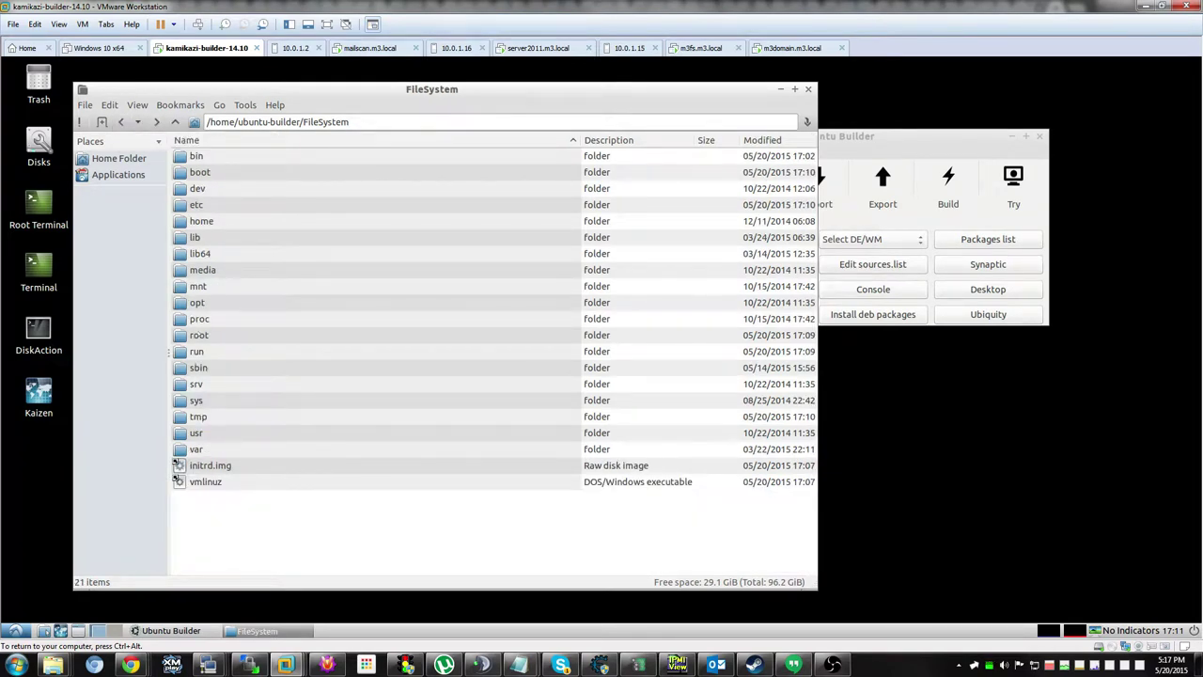
pyautogui.doubleClick(198, 335)
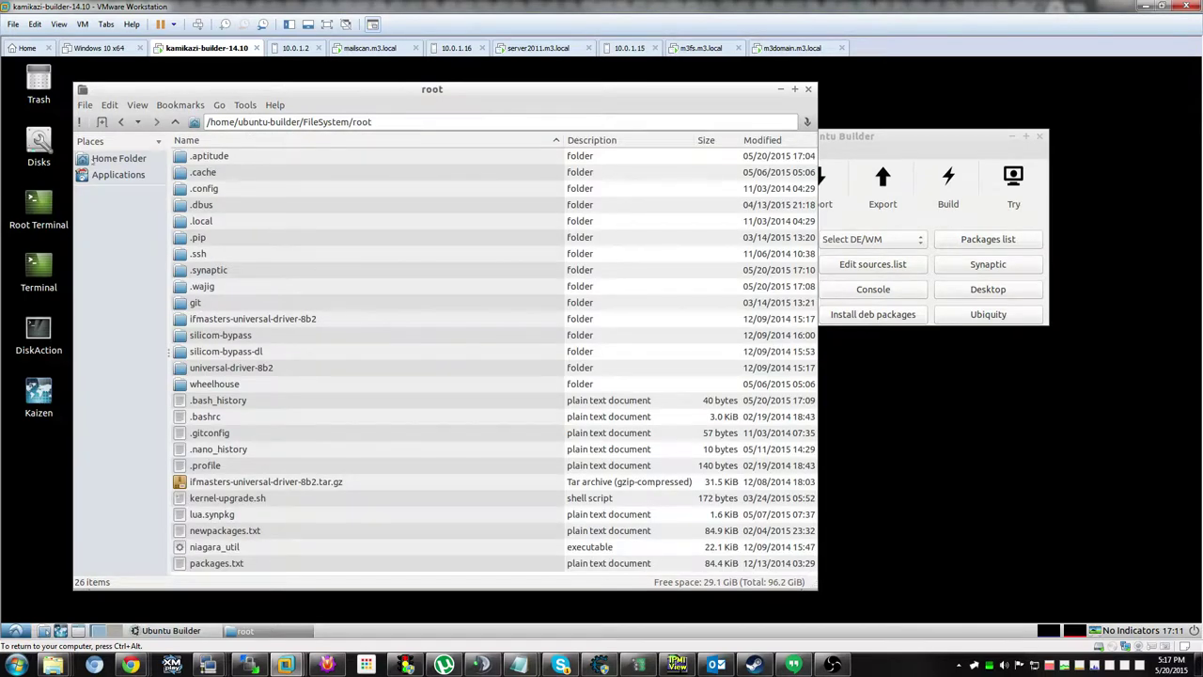
pyautogui.click(120, 122)
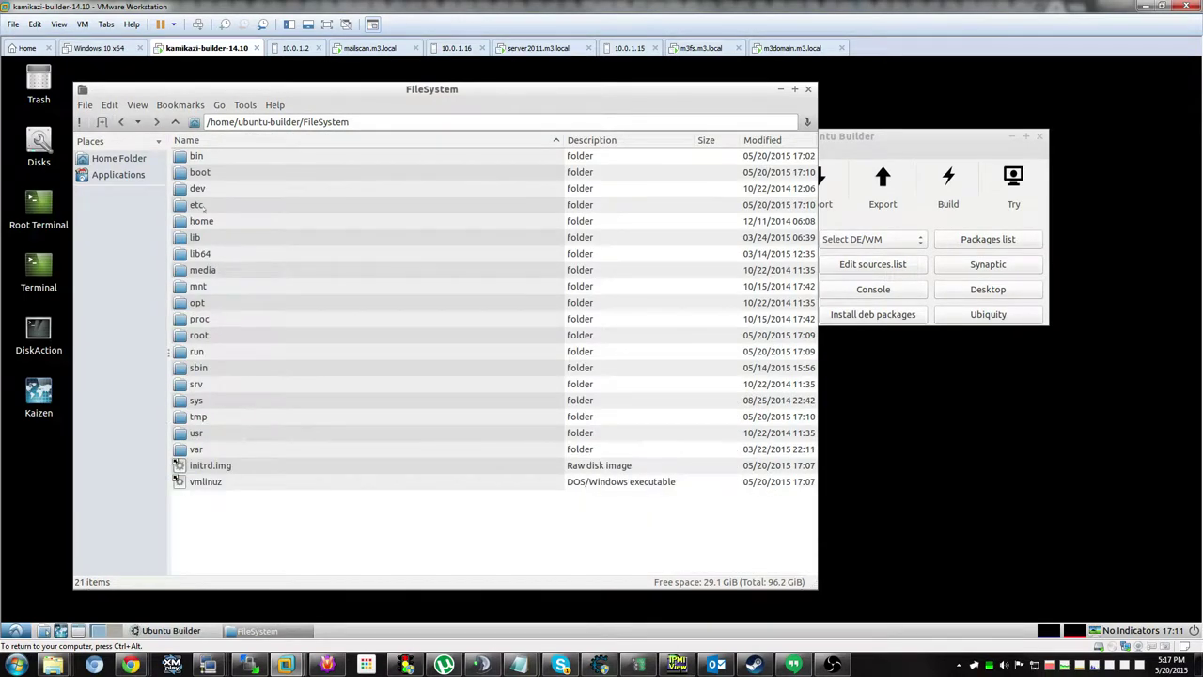
pyautogui.doubleClick(200, 221)
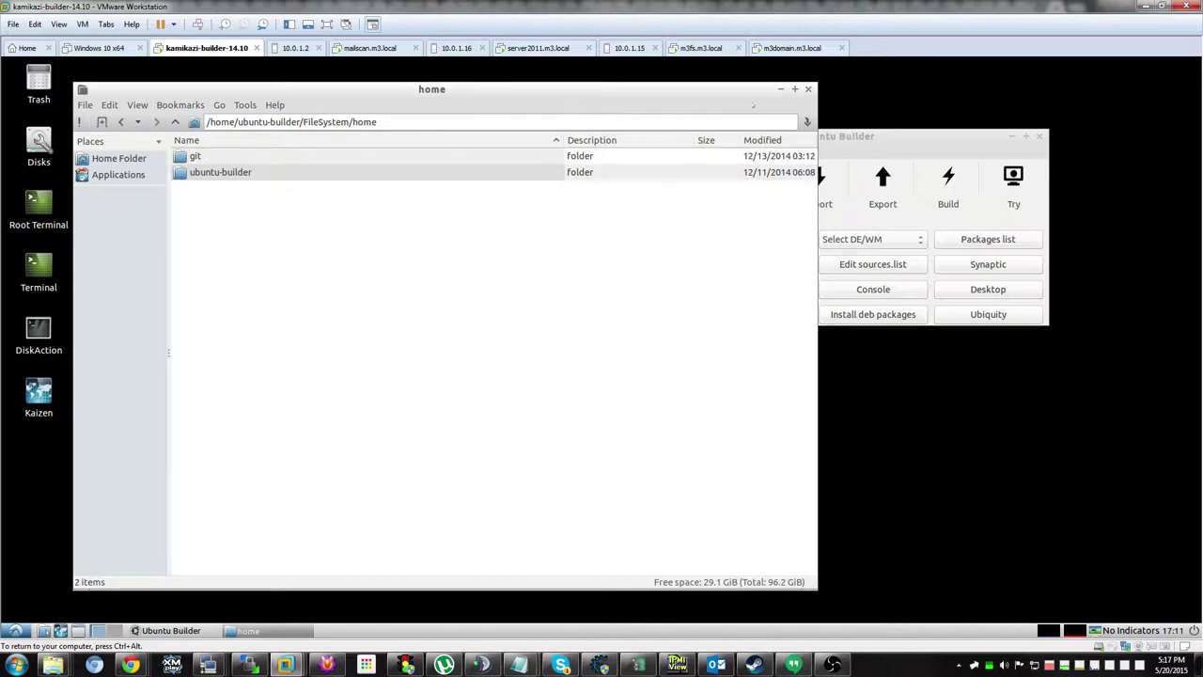
pyautogui.hotkey('ctrl', 'w')
# Open the chroot console from Ubuntu Builder, change to /home/git and list its contents
pyautogui.click(873, 289)
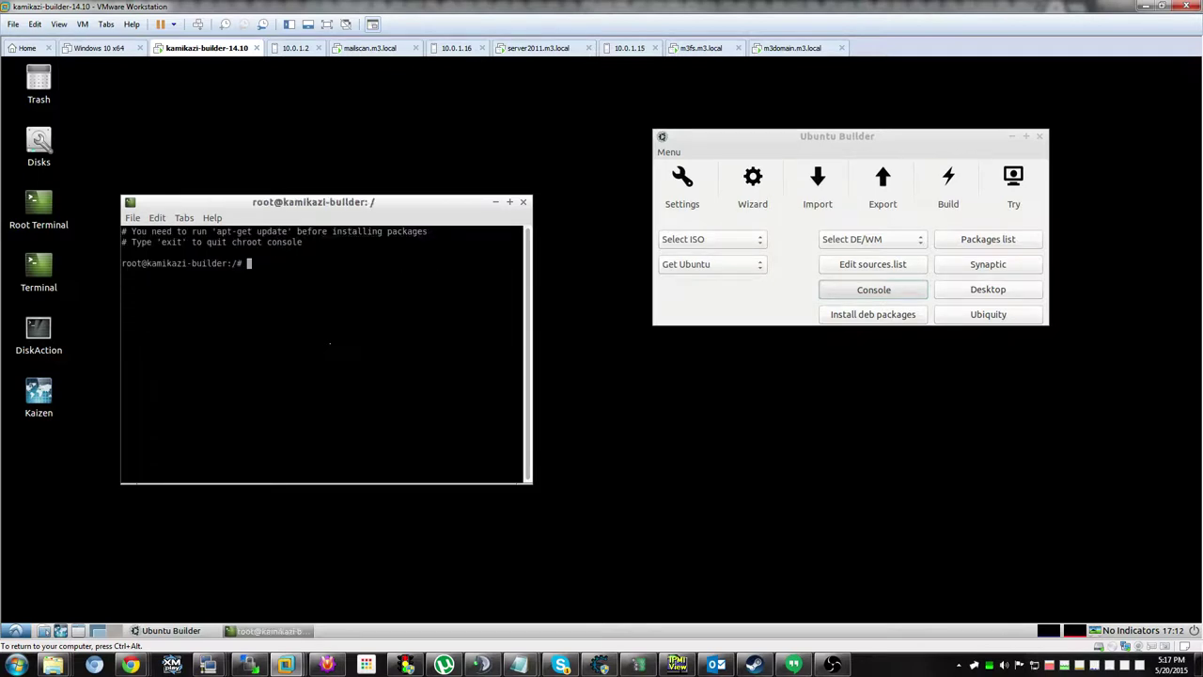
pyautogui.write('cd /home/git')
pyautogui.press('Return')
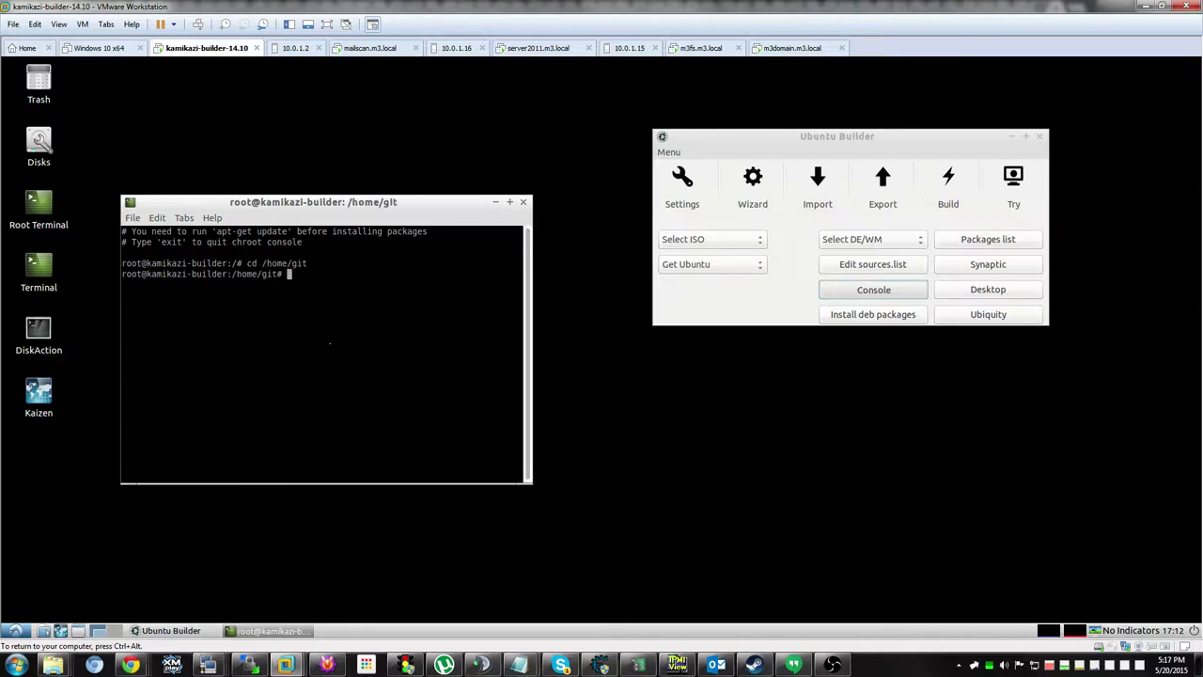
pyautogui.write('ls')
pyautogui.press('Return')
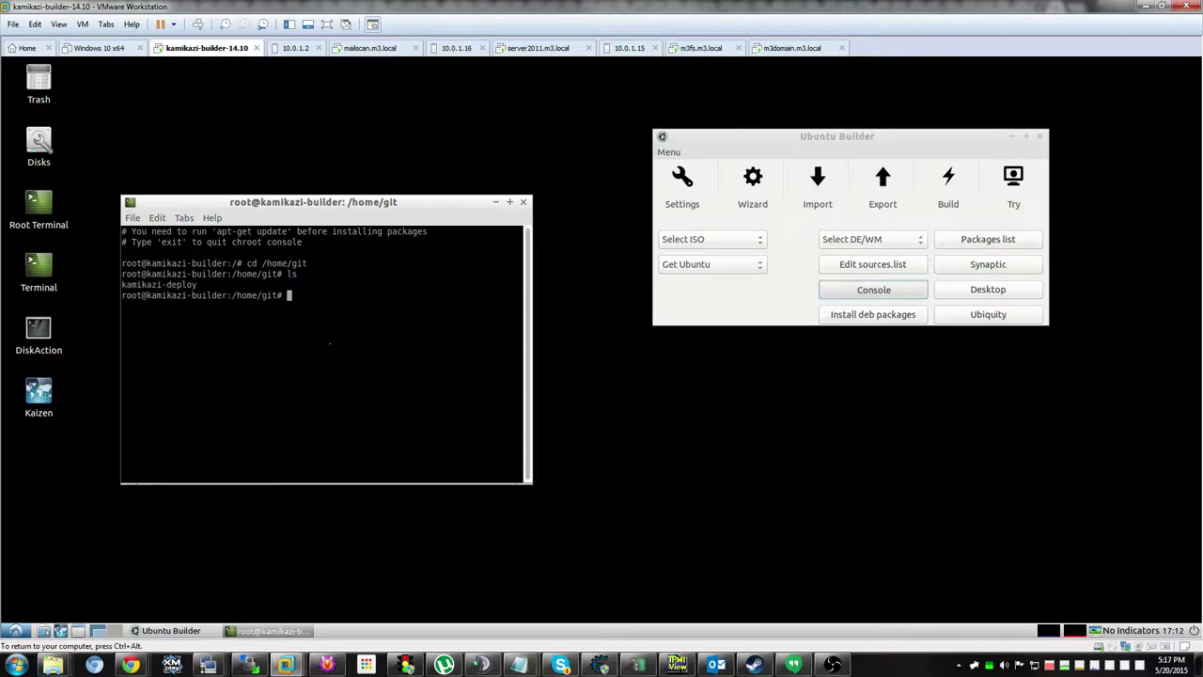
# Enter the kamikazi-deploy repository, list its files and update it with git pull
pyautogui.write('cd kamikazi-deploy/')
pyautogui.press('Return')
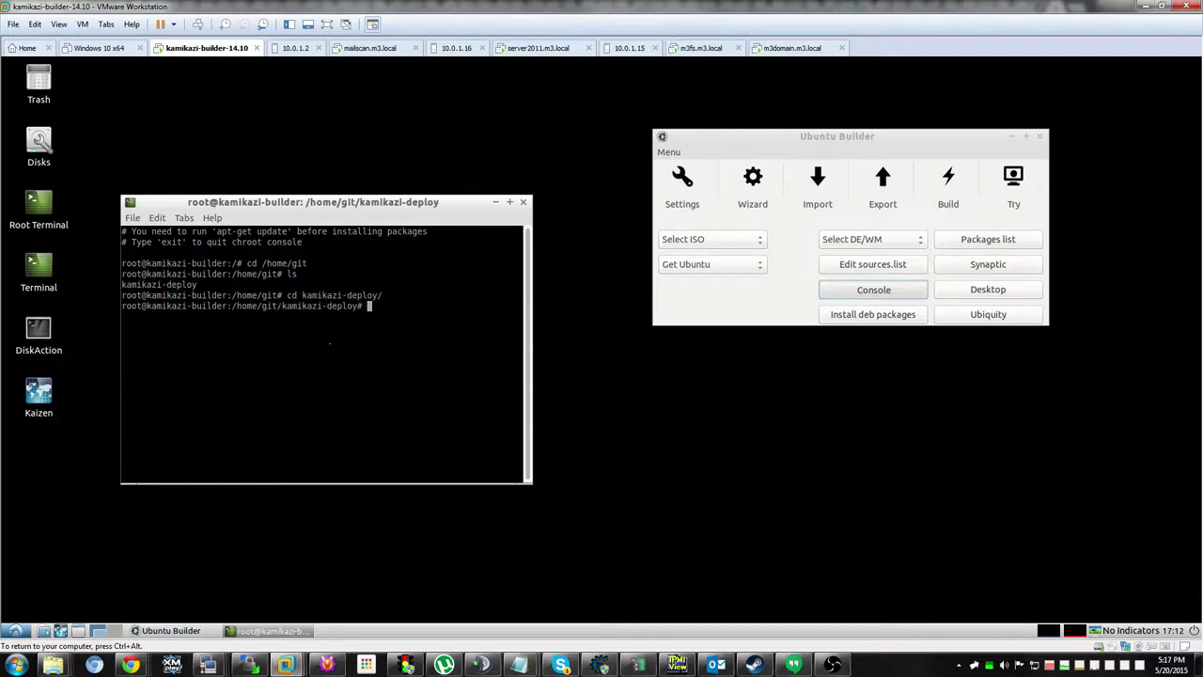
pyautogui.write('ls')
pyautogui.press('Return')
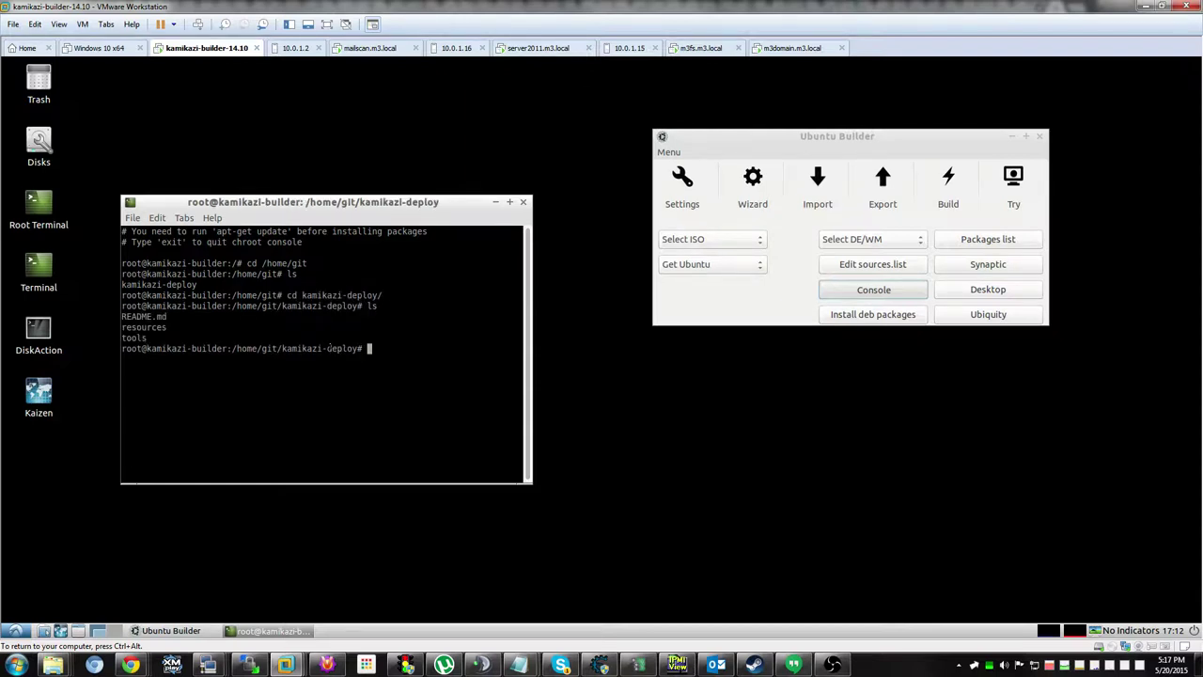
pyautogui.write('git pull')
pyautogui.press('Return')
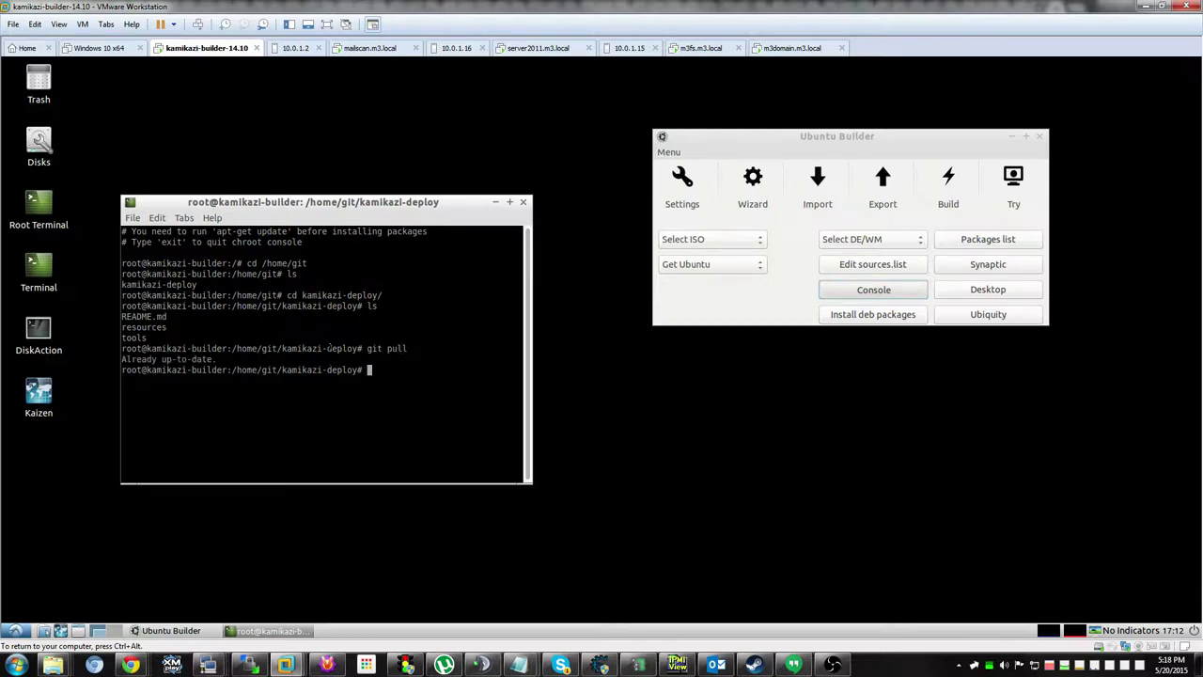
# Exit the chroot console and start building the ISO in Ubuntu Builder, moving the build terminal clear of the desktop's centre
pyautogui.hotkey('ctrl', 'd')
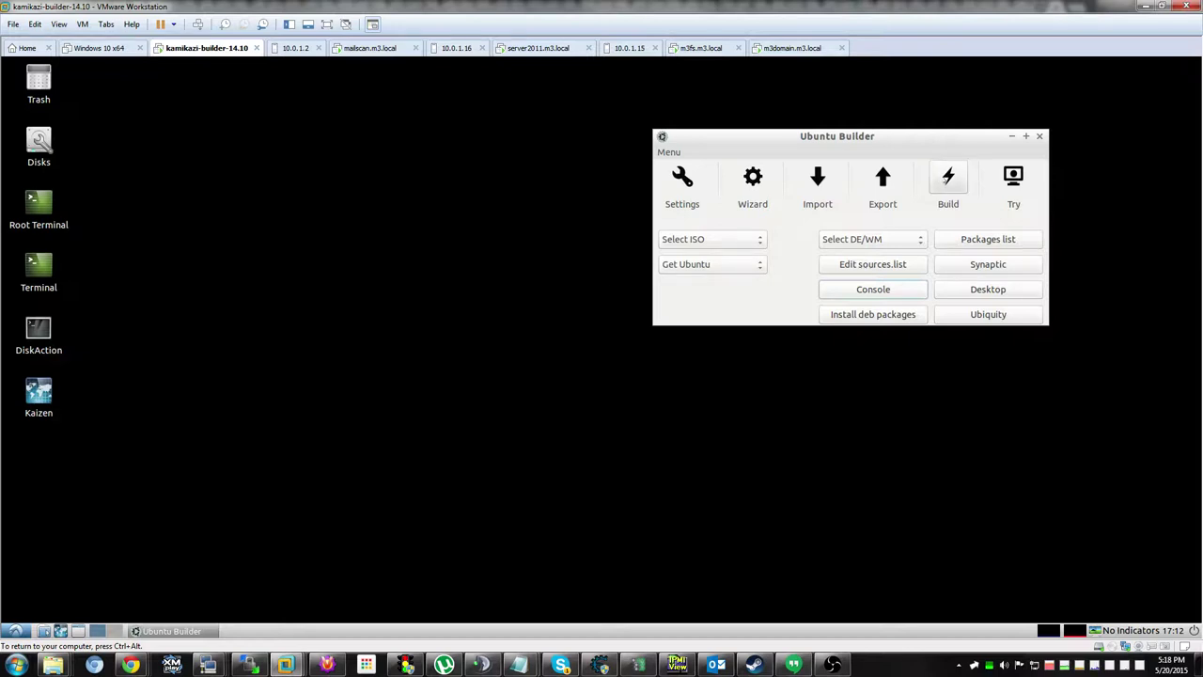
pyautogui.click(947, 180)
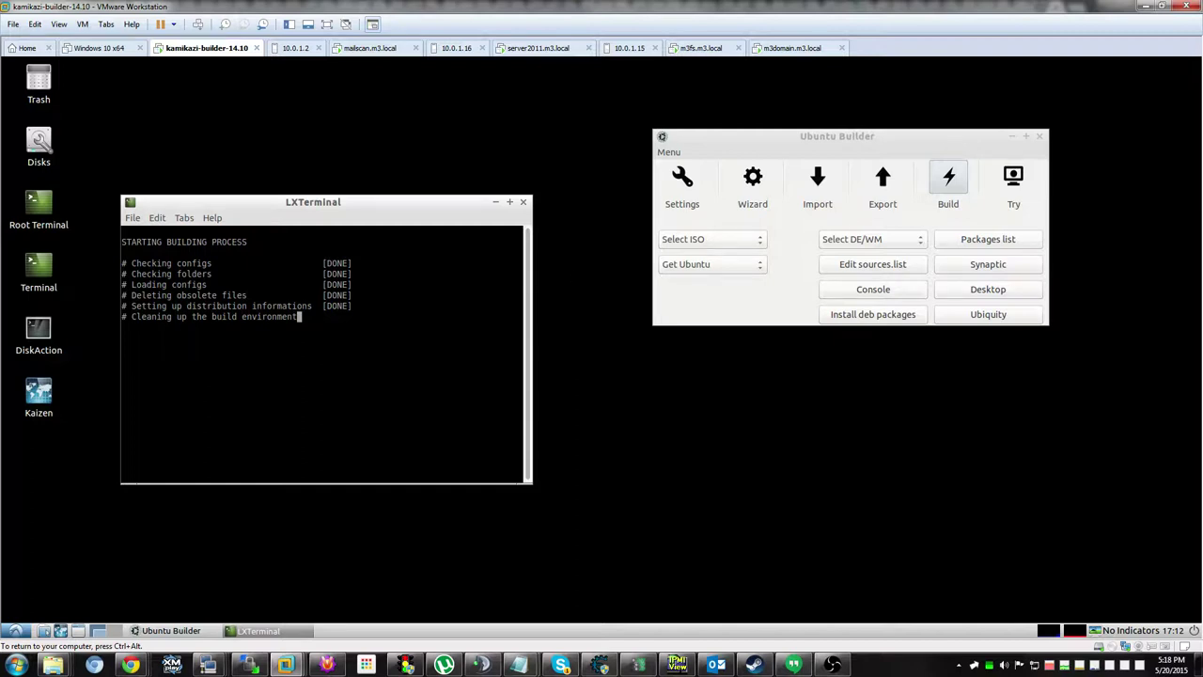
pyautogui.moveTo(386, 207); pyautogui.dragTo(429, 116)
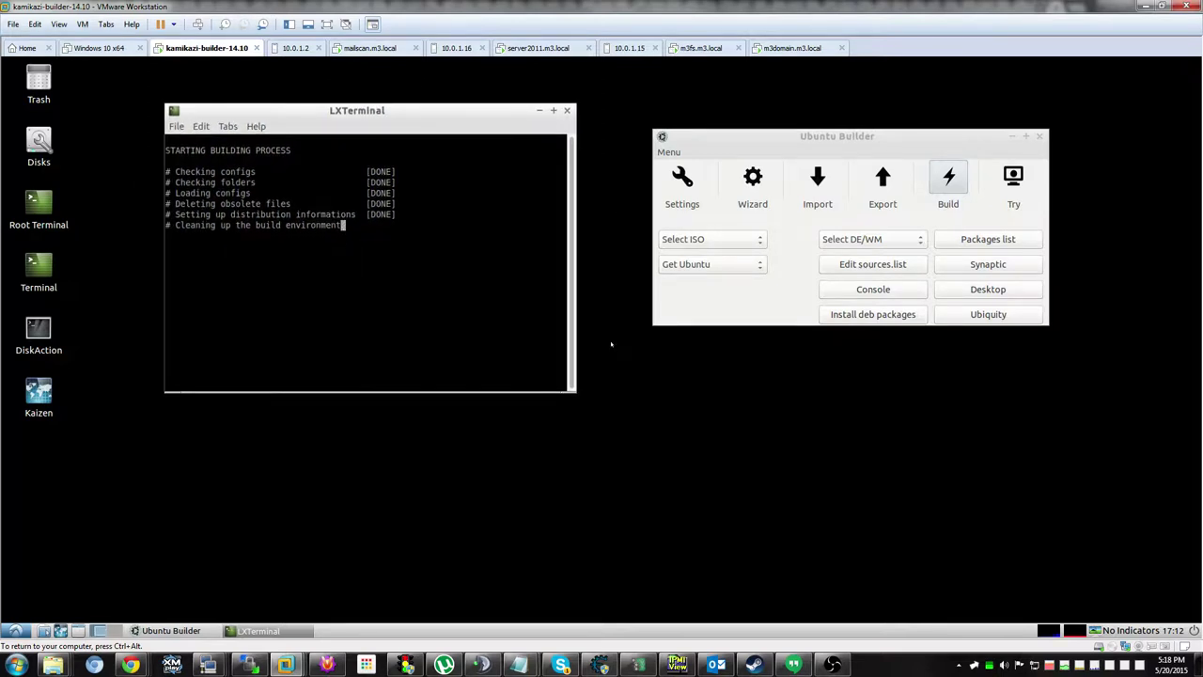
# Open the file manager, go to /home/ubuntu-builder and select Ubuntu-14.10-amd64.iso to view its details
pyautogui.click(15, 630)
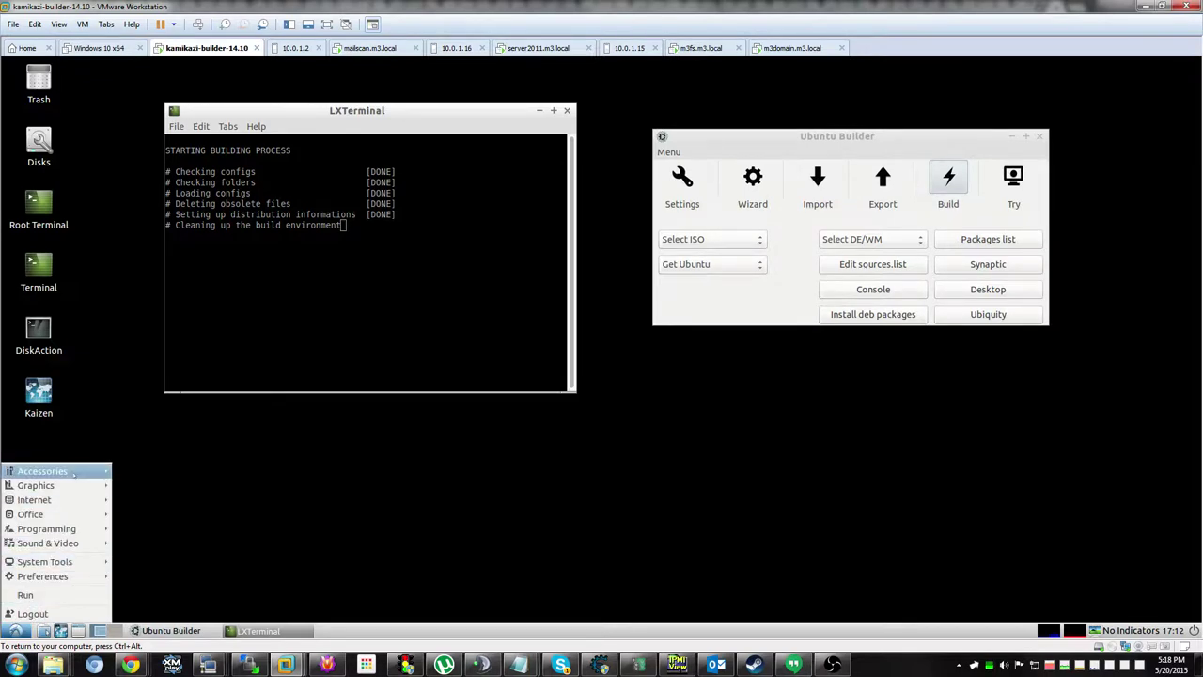
pyautogui.moveTo(74, 473)
pyautogui.click(162, 498)
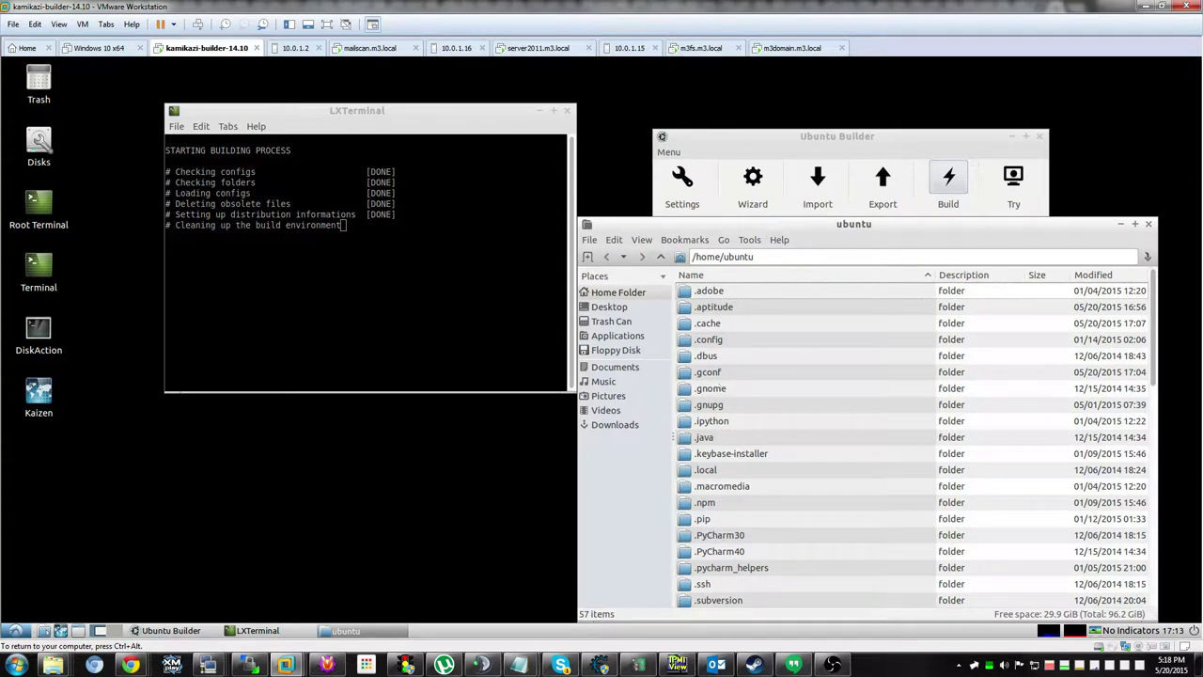
pyautogui.click(661, 257)
pyautogui.click(723, 324)
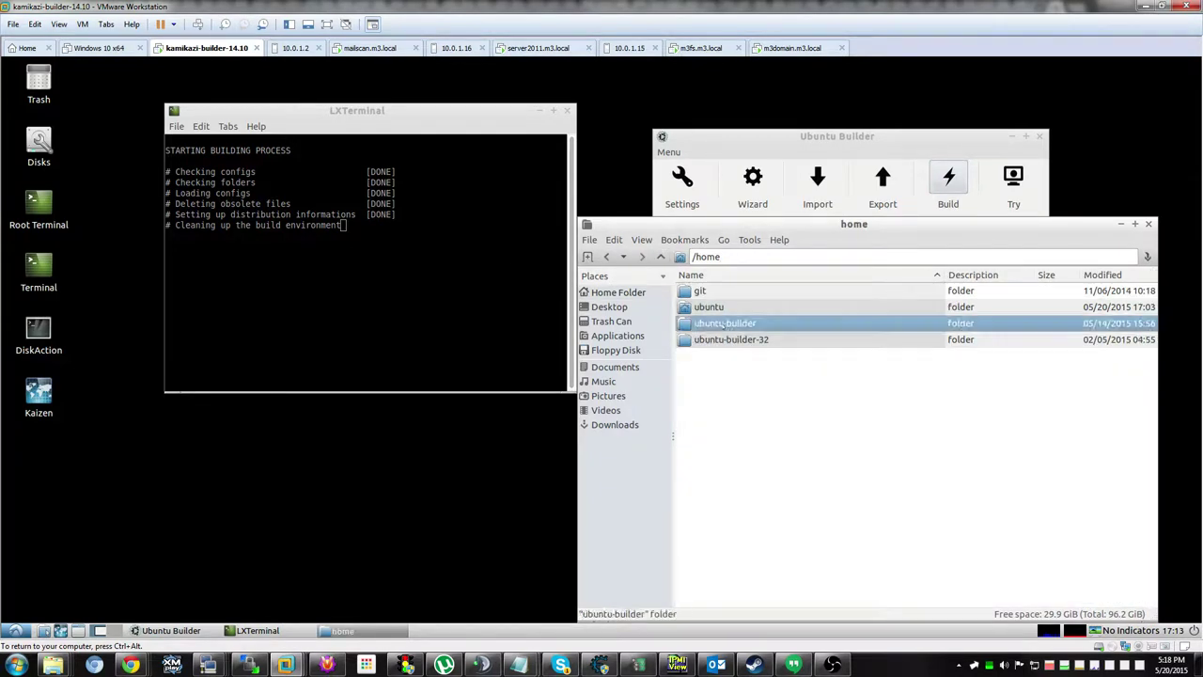
pyautogui.doubleClick(722, 323)
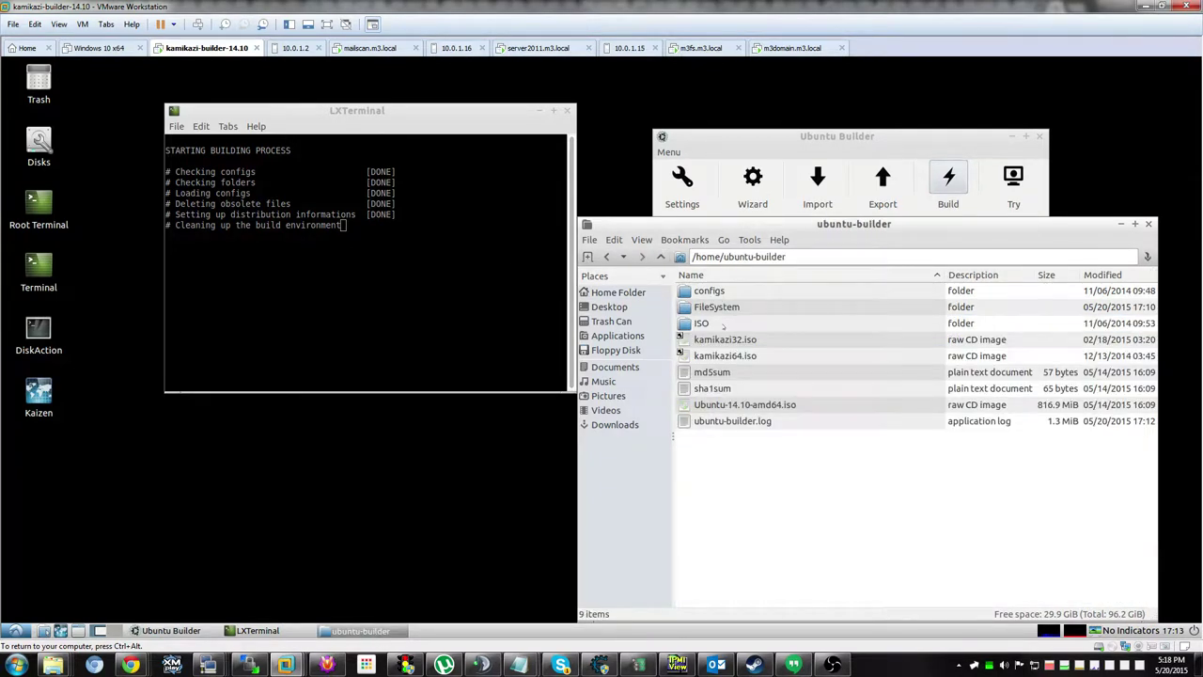
pyautogui.click(729, 405)
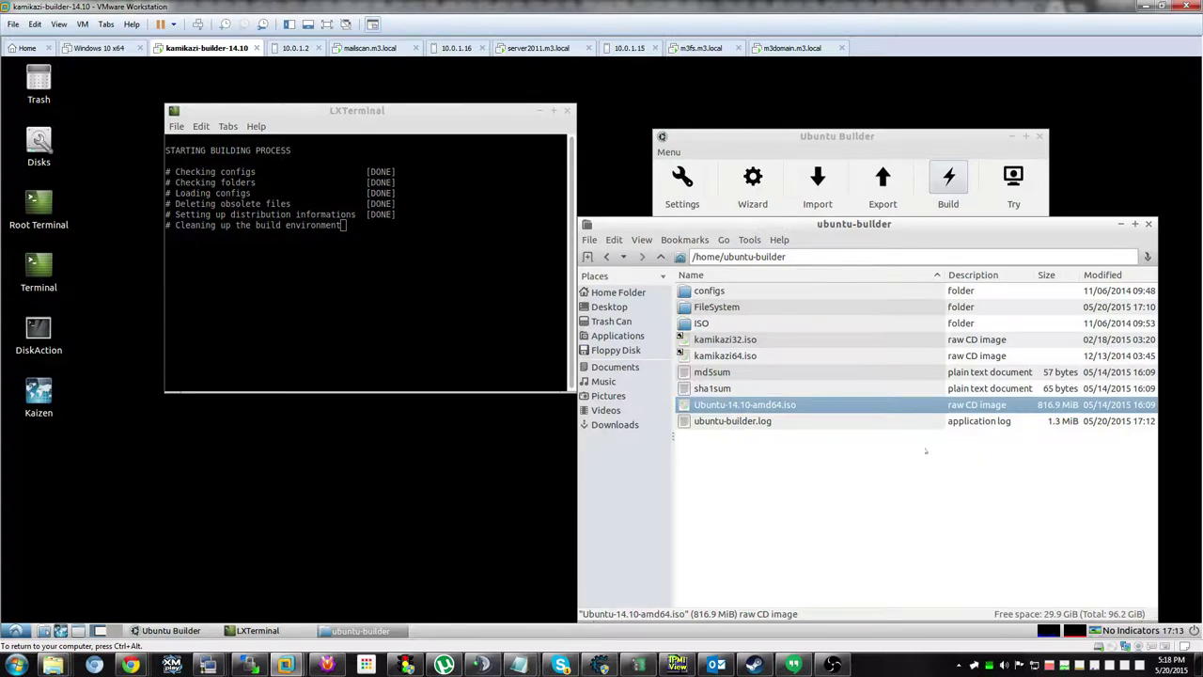
# Rearrange the build terminal, Ubuntu Builder and file manager windows so the build output and the ubuntu-builder folder are both readable
pyautogui.click(396, 111)
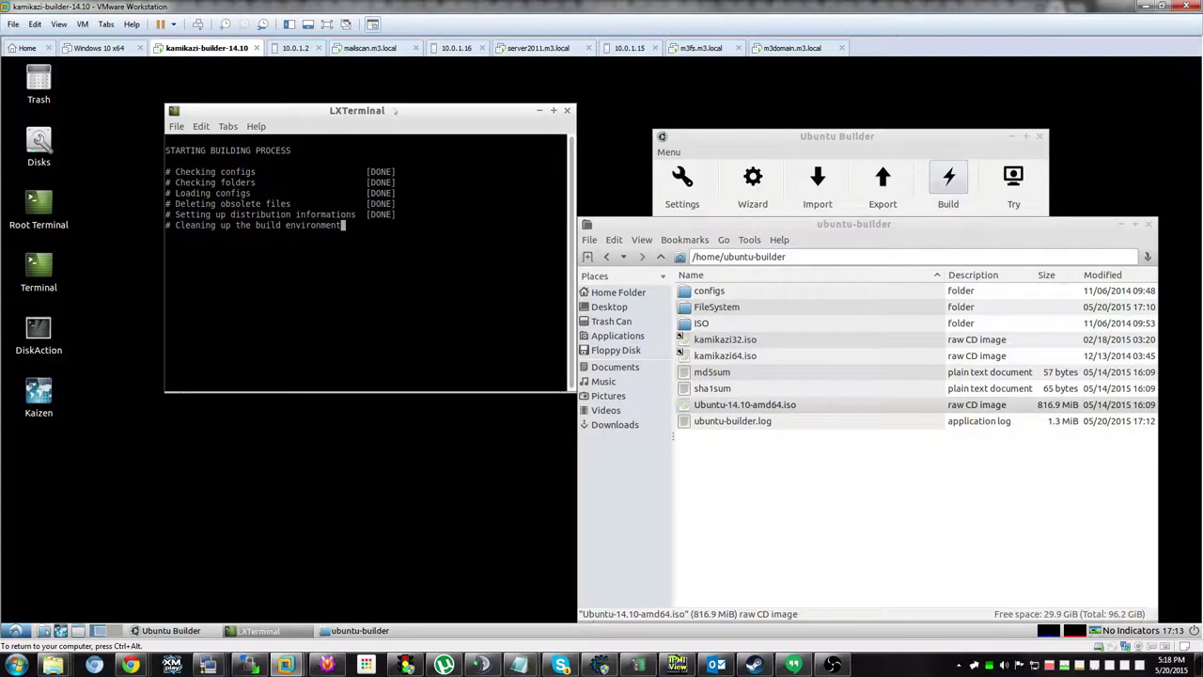
pyautogui.moveTo(395, 111); pyautogui.dragTo(339, 91)
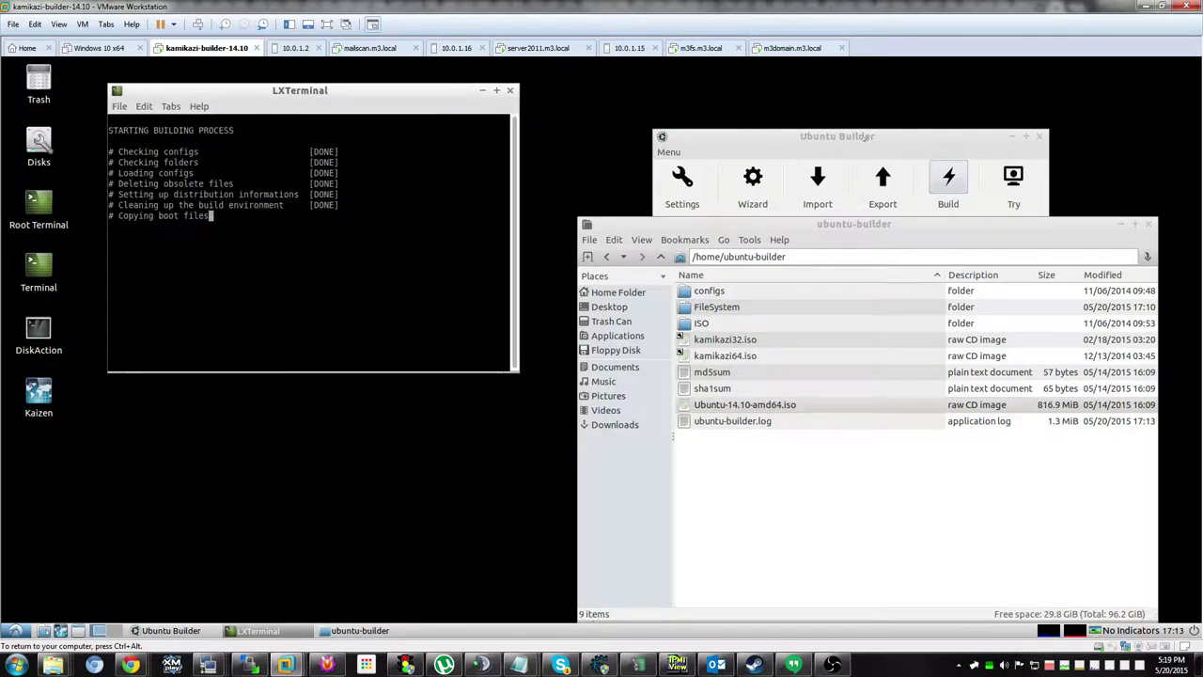
pyautogui.click(889, 147)
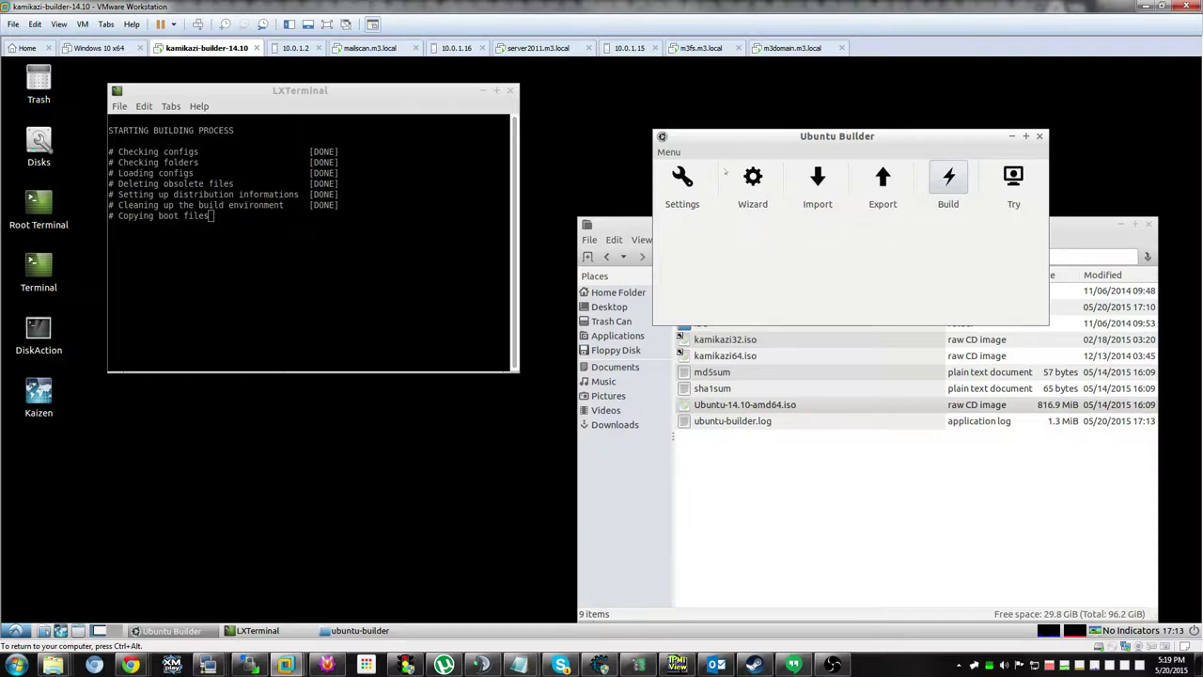
pyautogui.moveTo(888, 142); pyautogui.dragTo(968, 88)
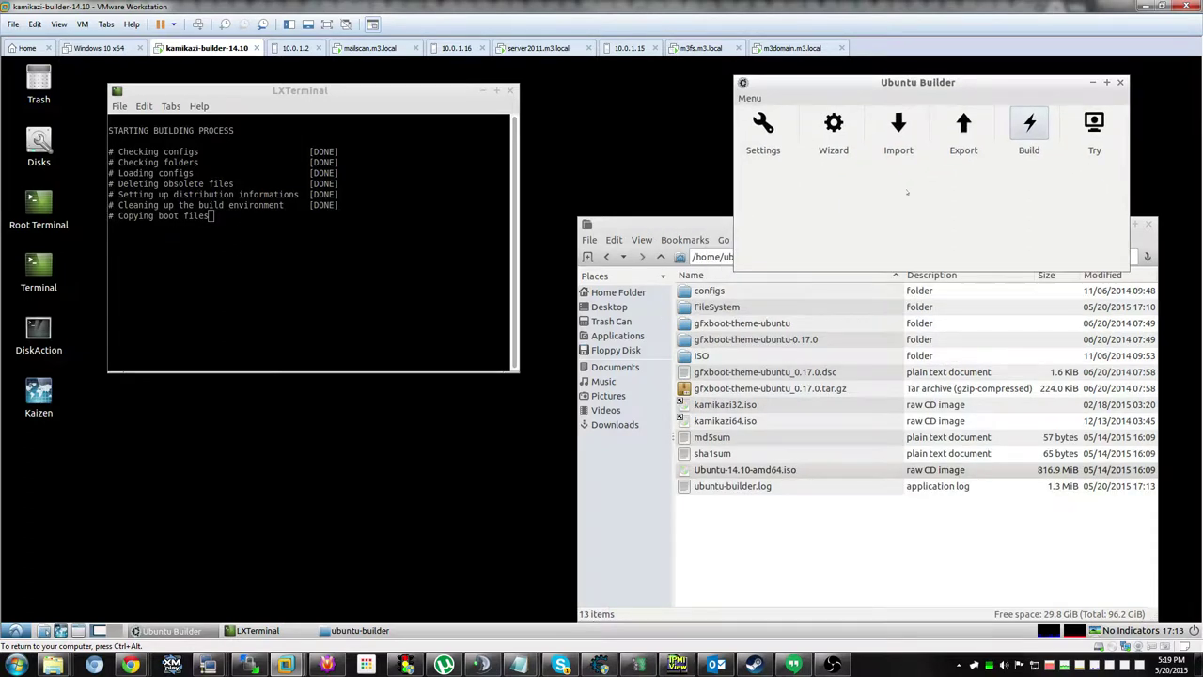
pyautogui.moveTo(684, 224); pyautogui.dragTo(711, 213)
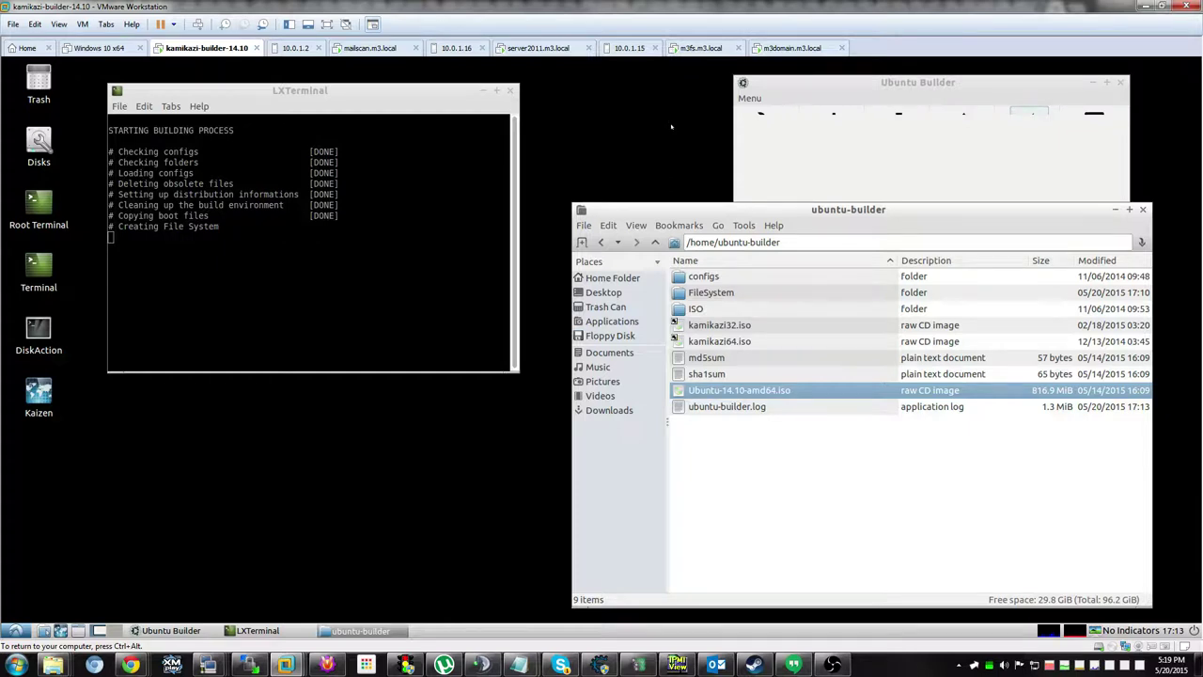
pyautogui.click(400, 100)
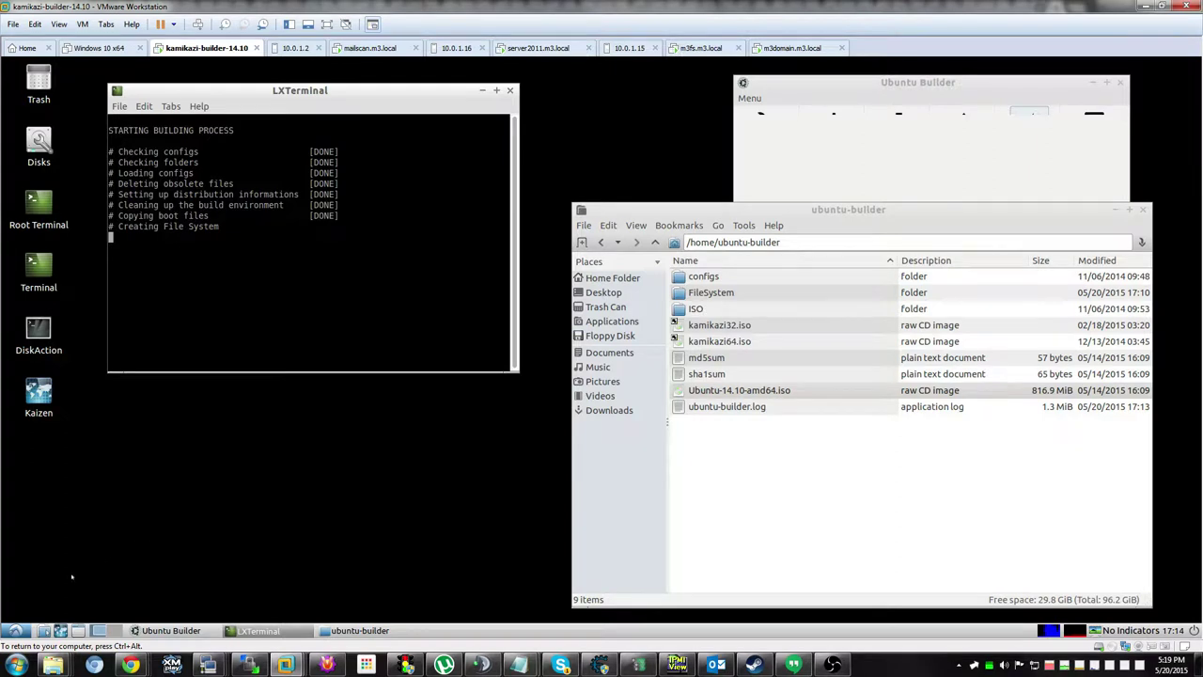
pyautogui.click(15, 630)
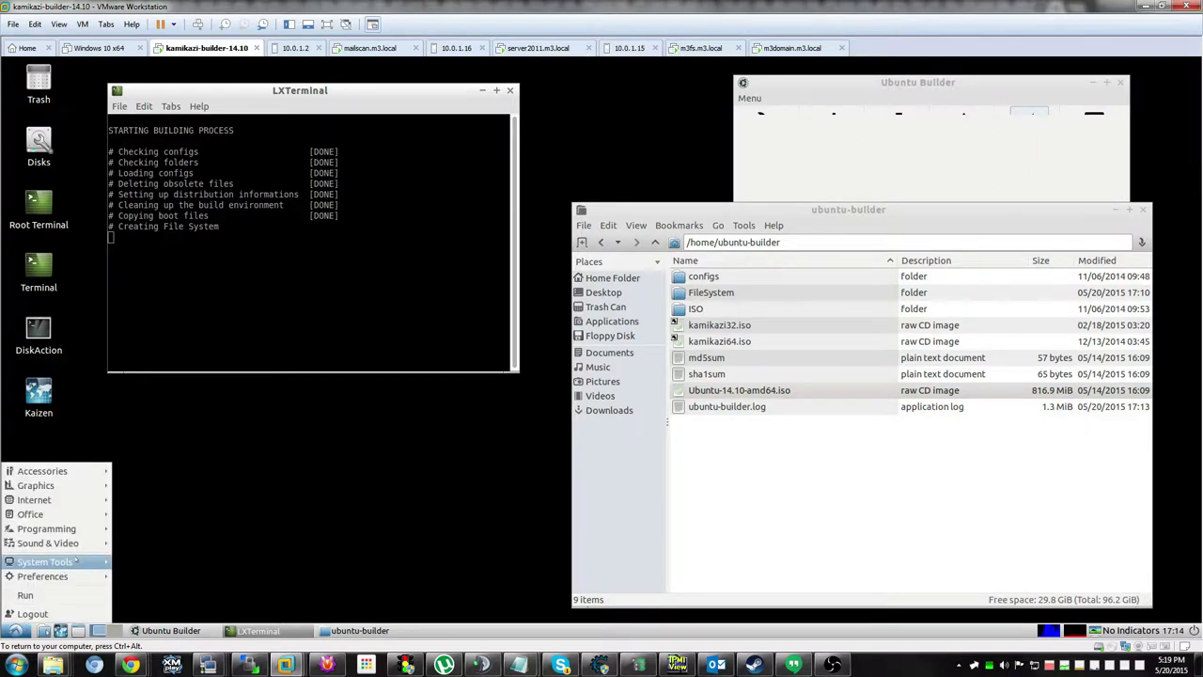
pyautogui.moveTo(75, 561)
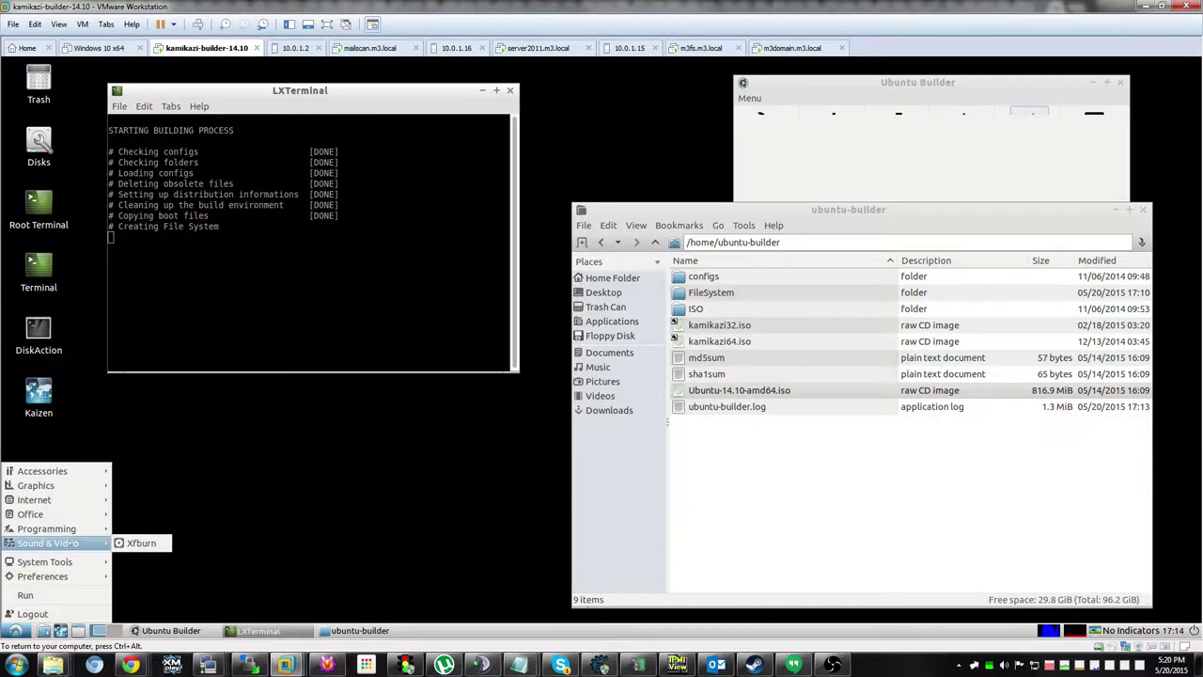
pyautogui.moveTo(63, 515)
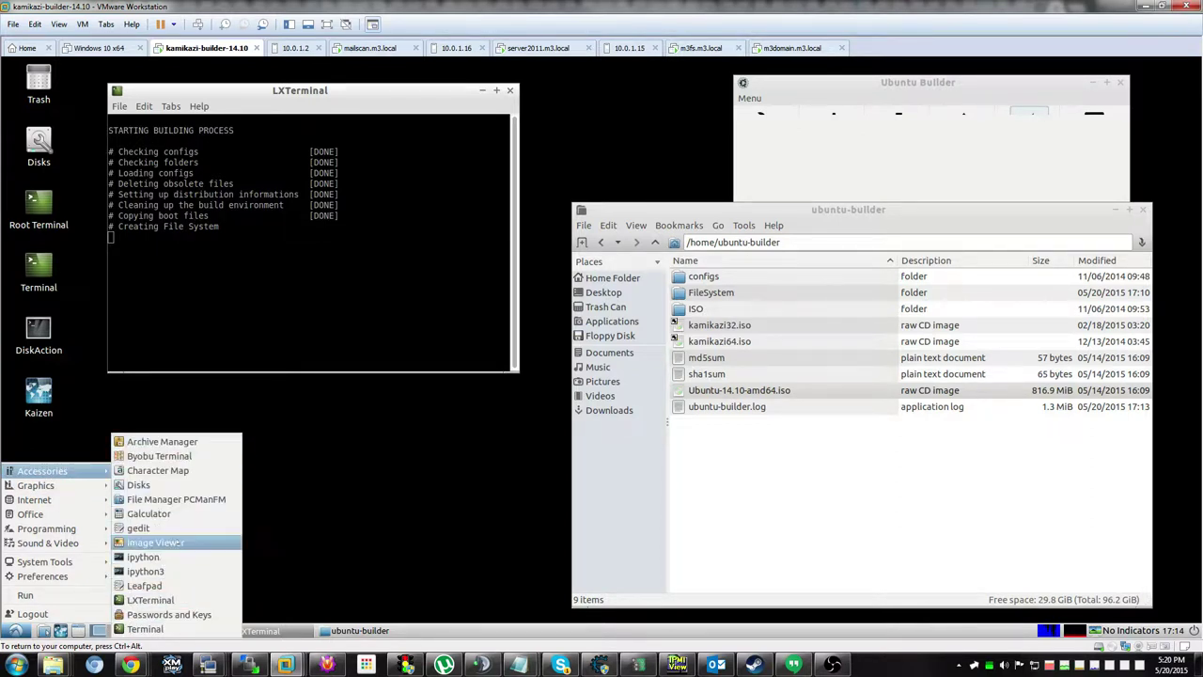
pyautogui.click(357, 494)
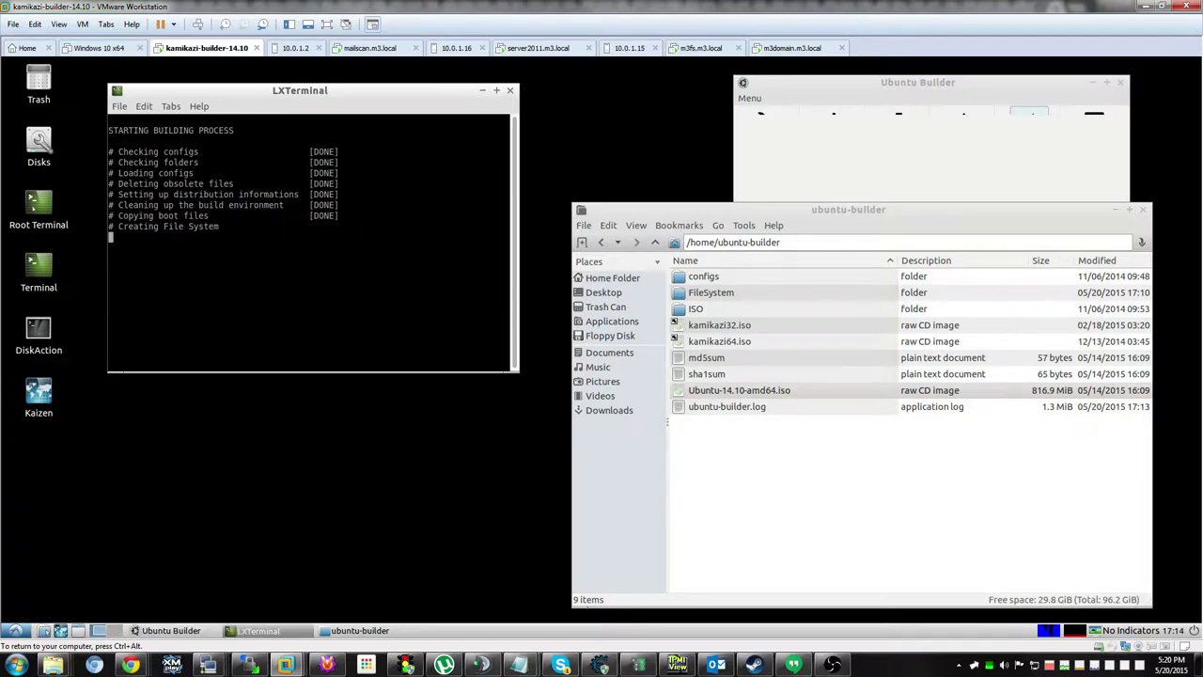
# Open a root terminal and place its window beneath the build output
pyautogui.doubleClick(38, 206)
pyautogui.moveTo(151, 369); pyautogui.dragTo(315, 365)
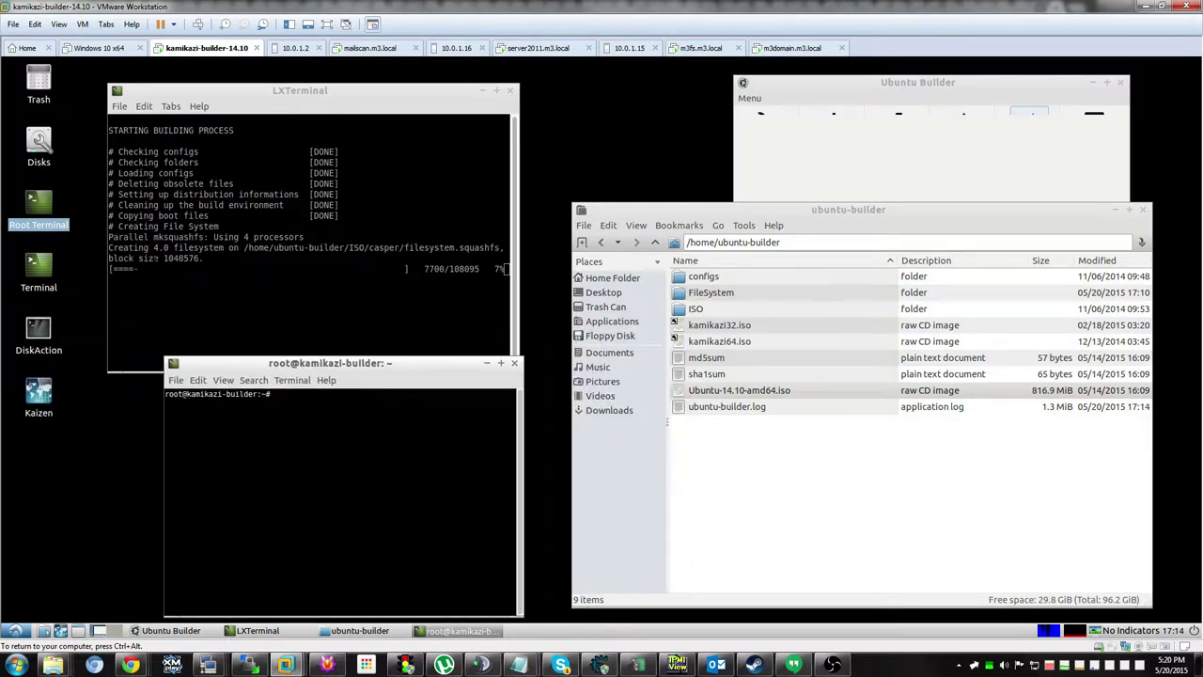
pyautogui.click(297, 91)
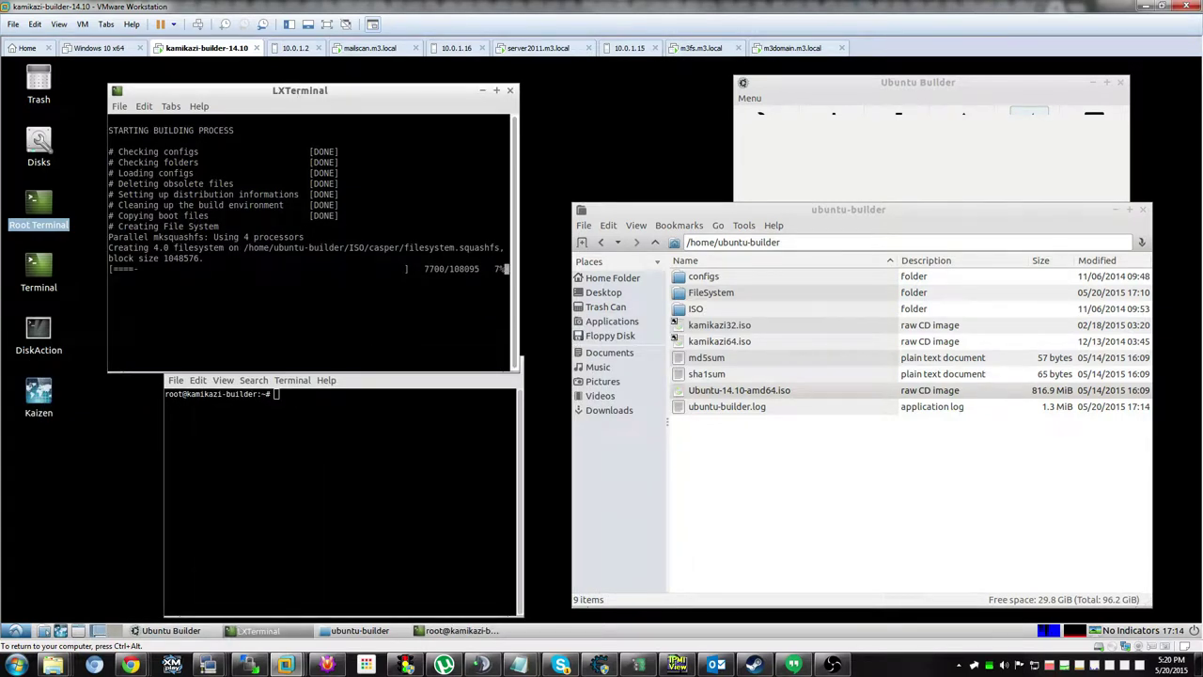
pyautogui.click(370, 454)
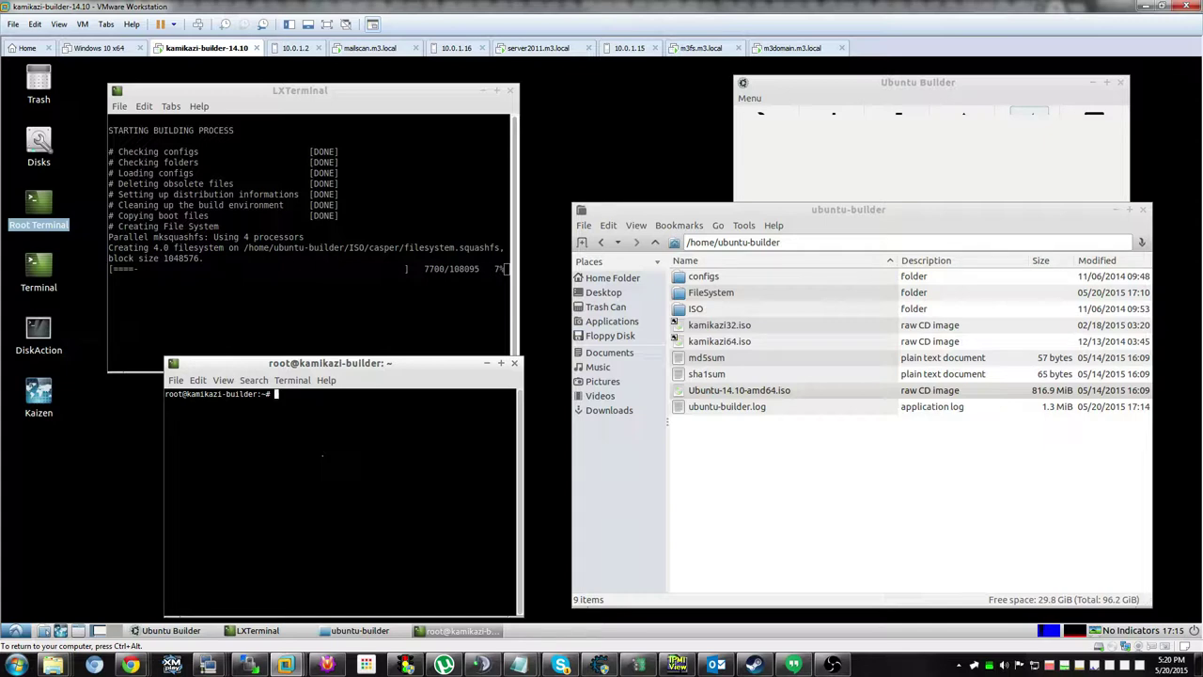
# Open Ubuntu-14.10-amd64.iso in Archive Manager and move its window so the whole root file list fits
pyautogui.click(705, 391)
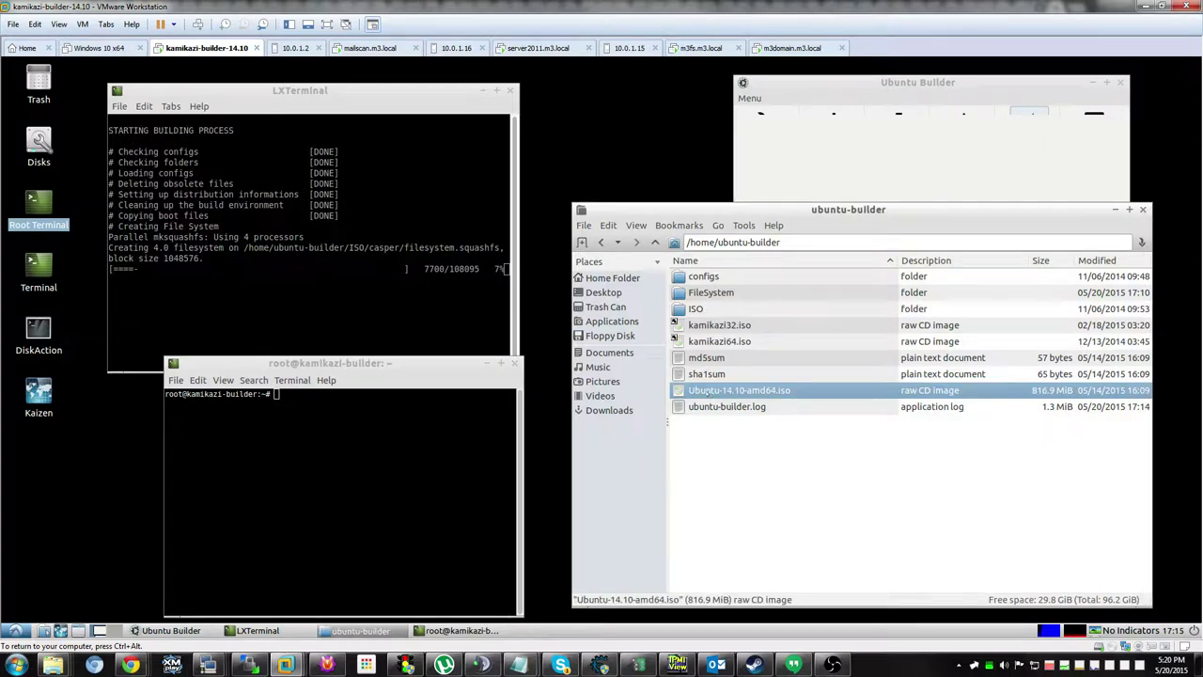
pyautogui.rightClick(709, 392)
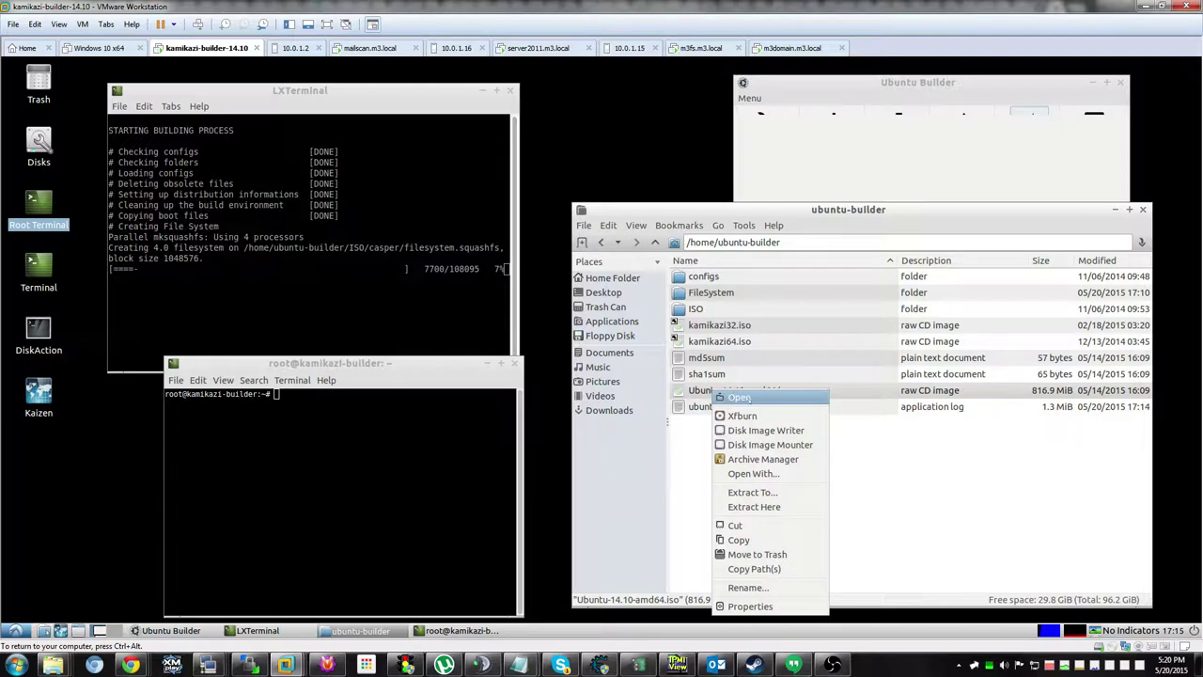
pyautogui.click(739, 397)
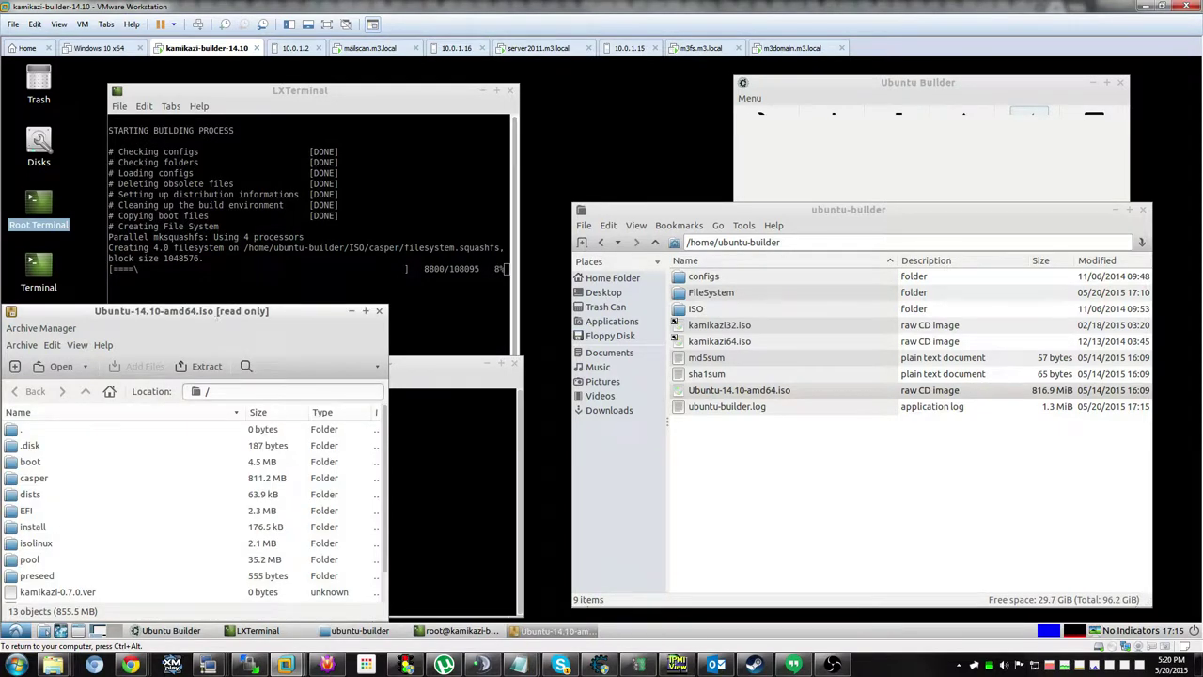
pyautogui.moveTo(217, 316); pyautogui.dragTo(349, 250)
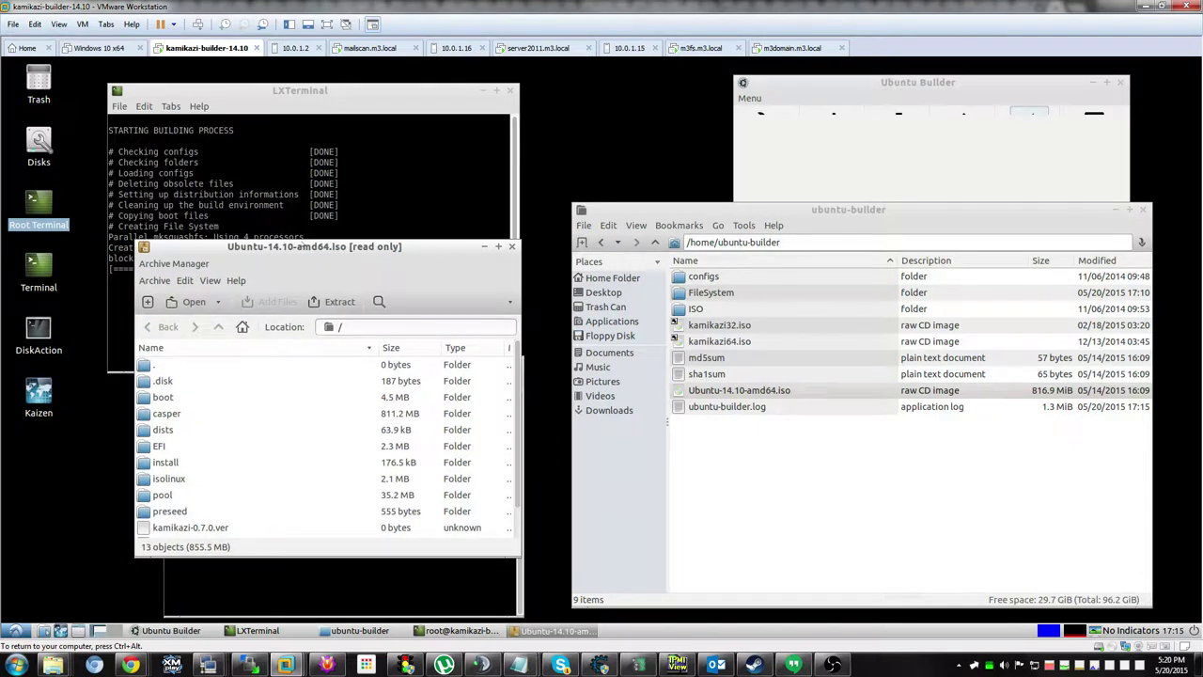
pyautogui.moveTo(303, 242); pyautogui.dragTo(312, 163)
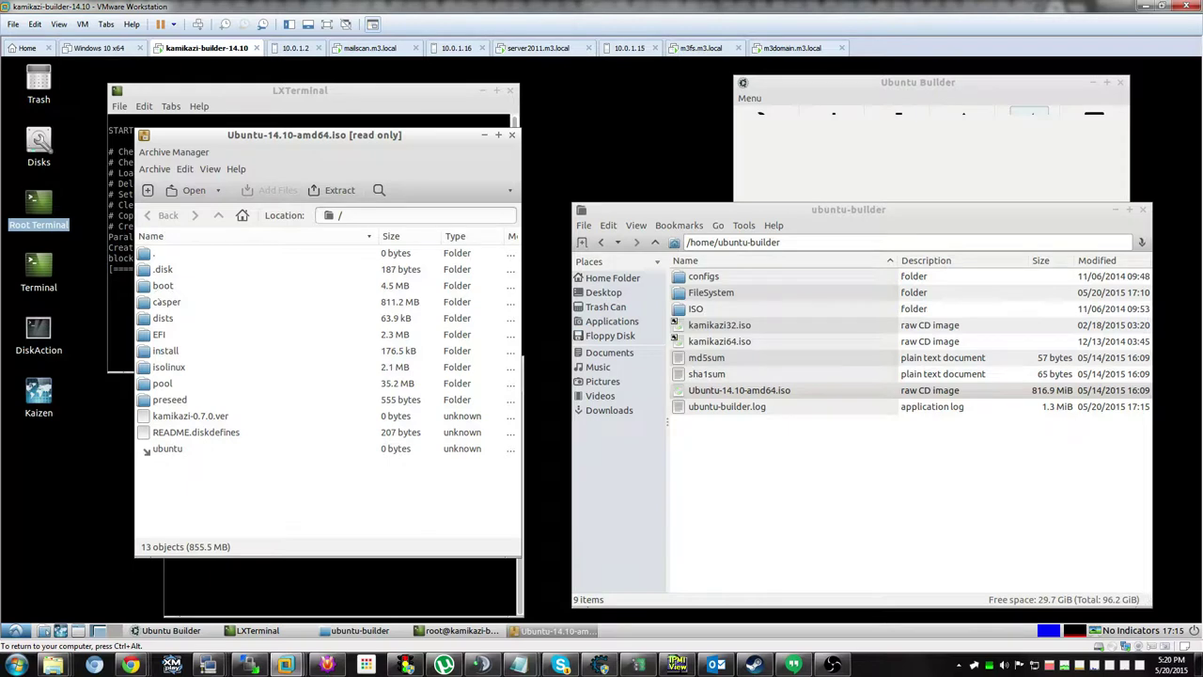
# Open the ISO's casper folder and examine filesystem.squashfs, vmlinuz and vmlinuz.efi
pyautogui.click(159, 300)
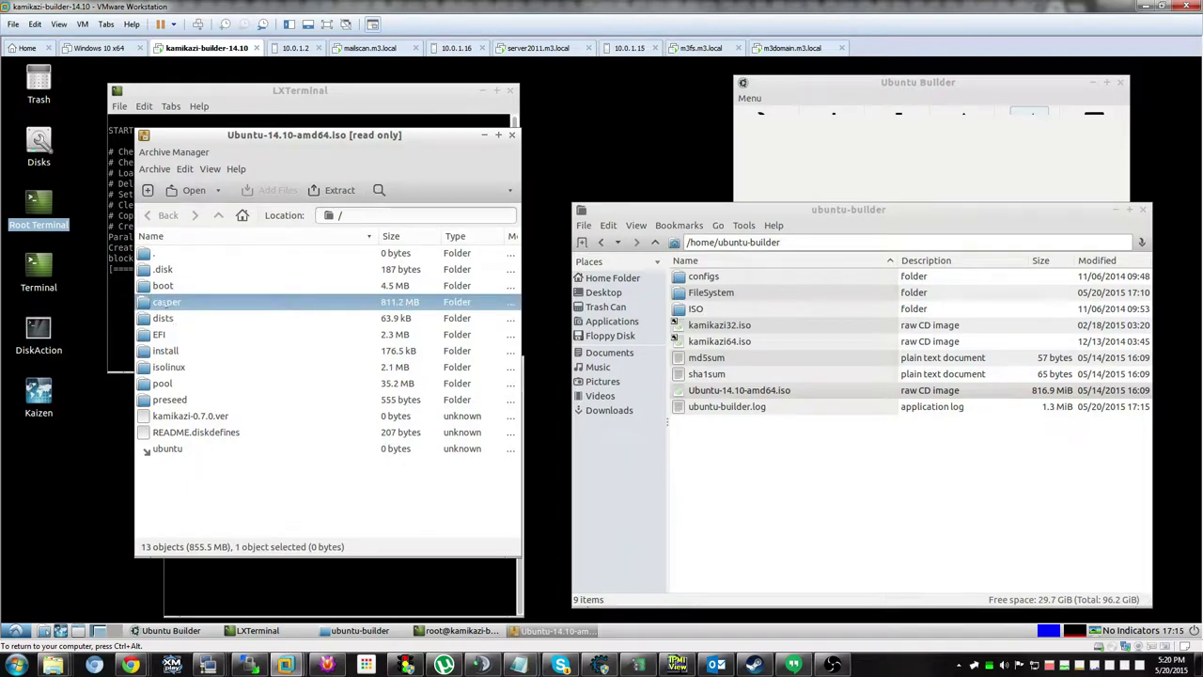
pyautogui.doubleClick(165, 302)
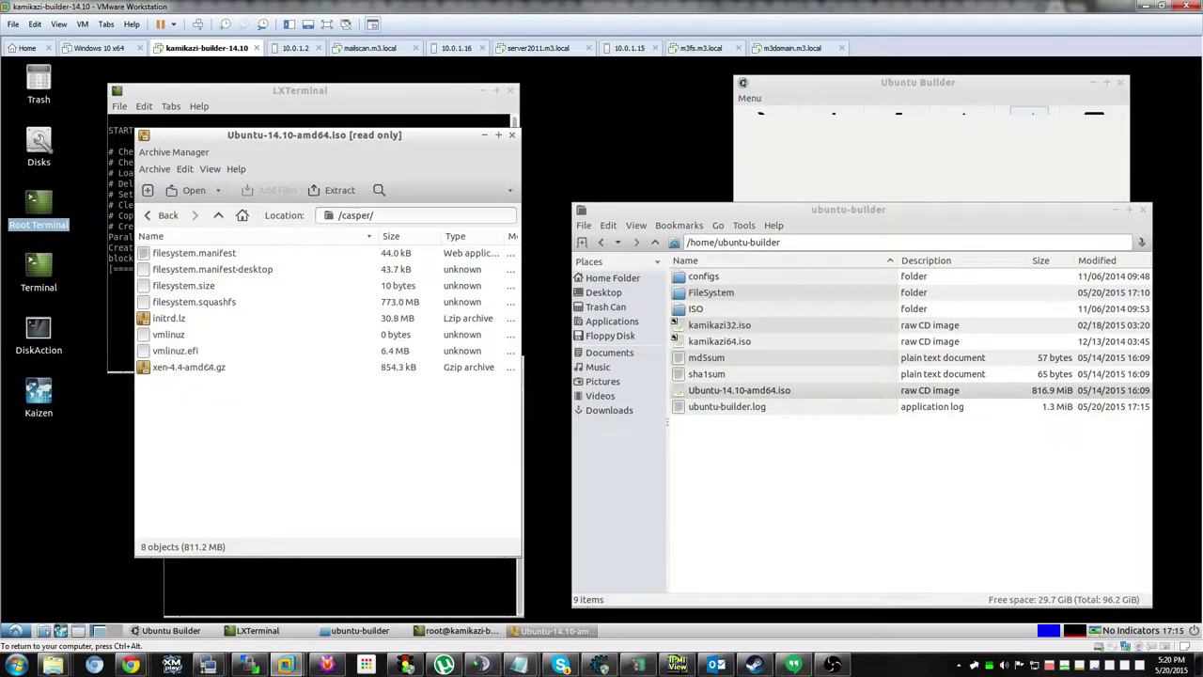
pyautogui.click(202, 302)
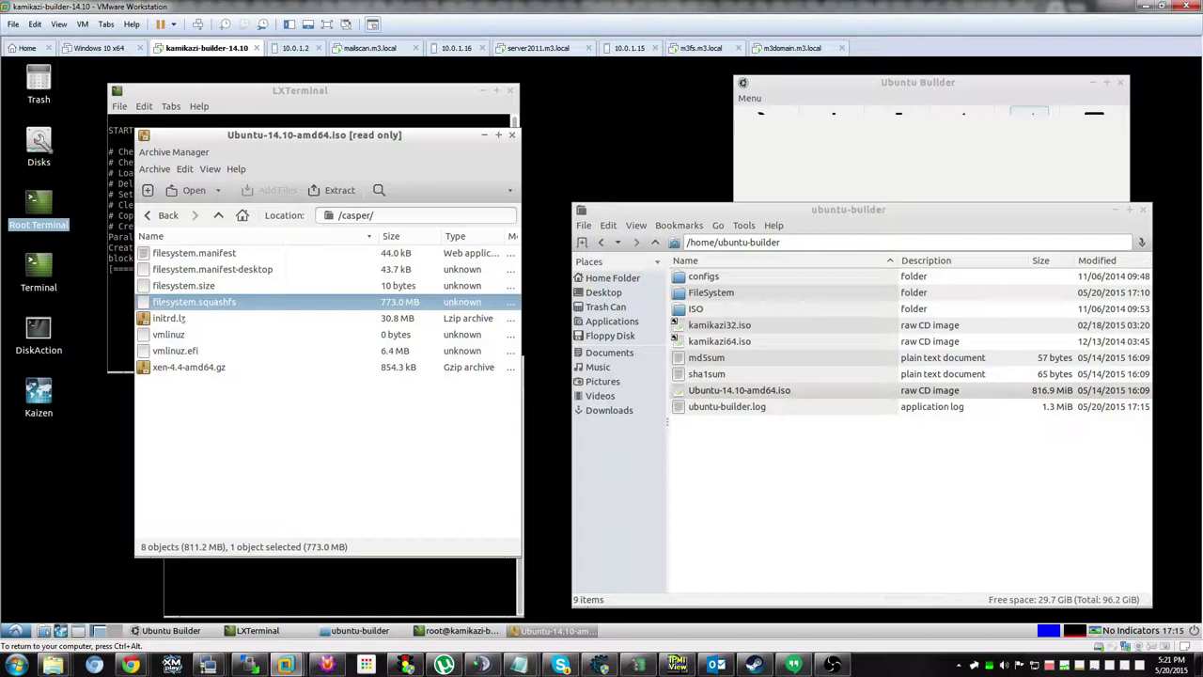
pyautogui.click(172, 335)
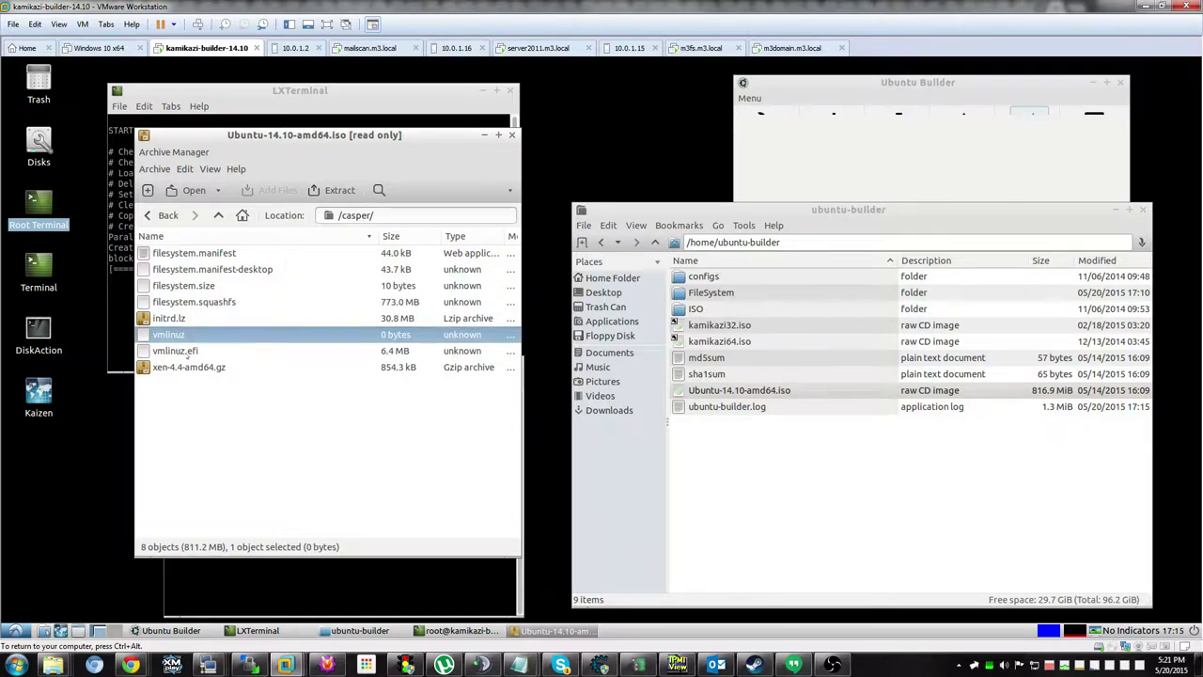
pyautogui.click(189, 350)
pyautogui.click(172, 335)
pyautogui.click(192, 352)
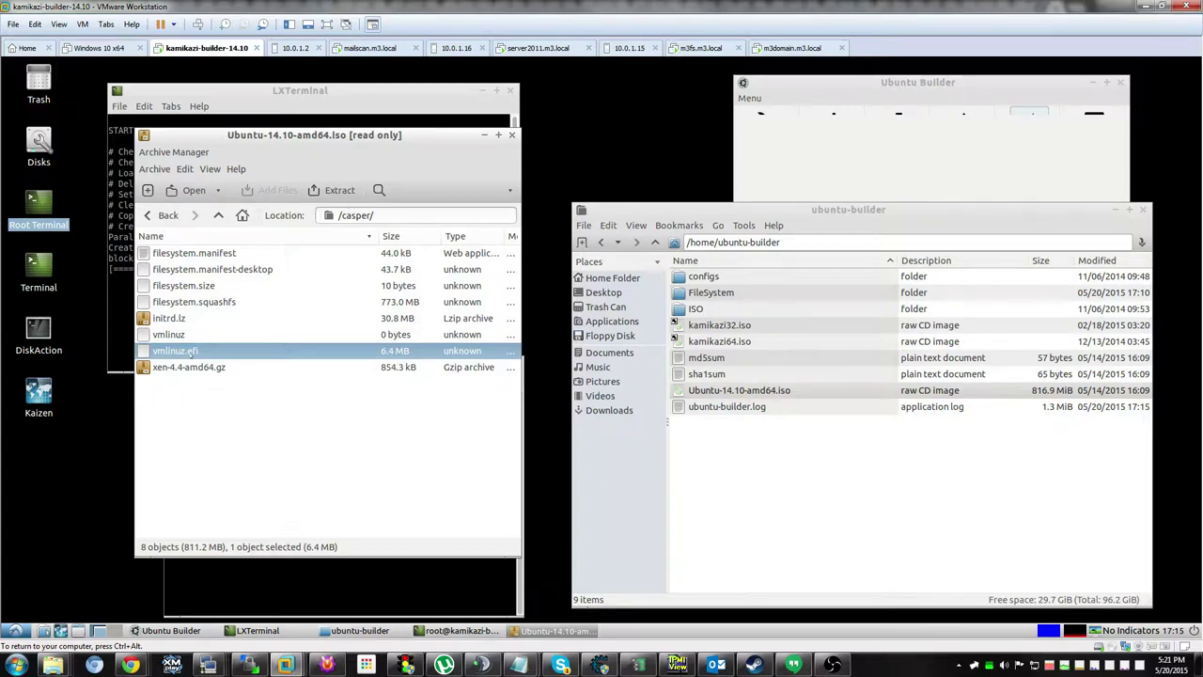
# Compare initrd.lz with vmlinuz.efi in the casper folder, and try to open the initrd.lz archive
pyautogui.click(179, 321)
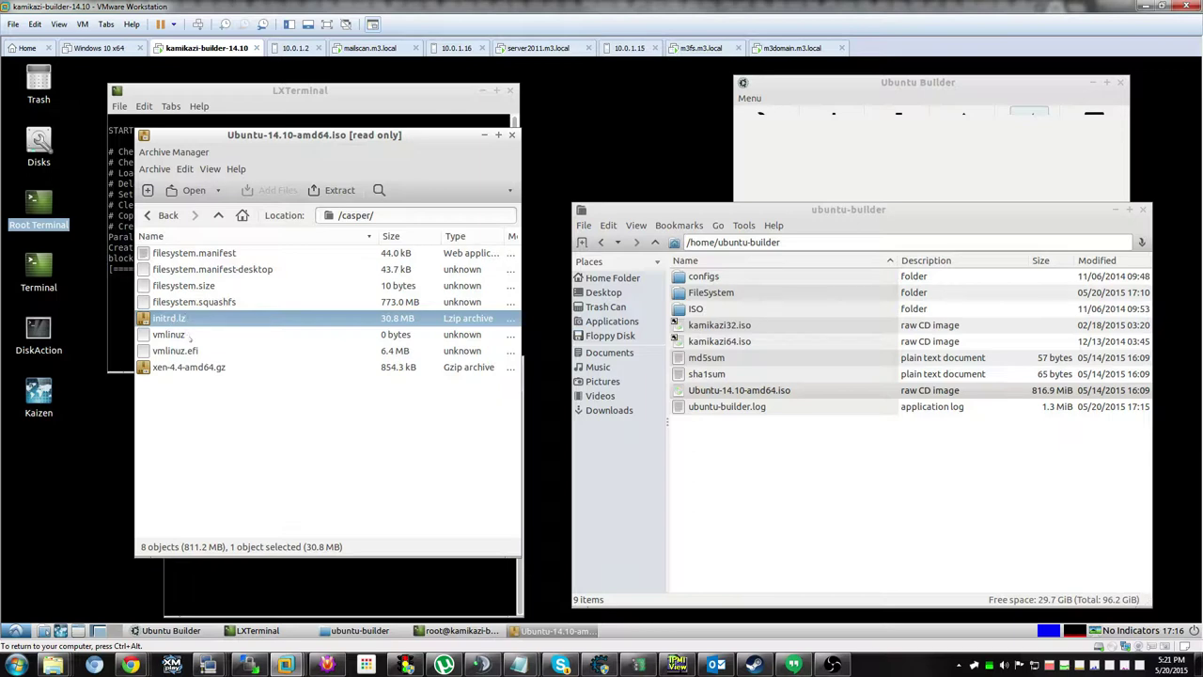
pyautogui.click(177, 350)
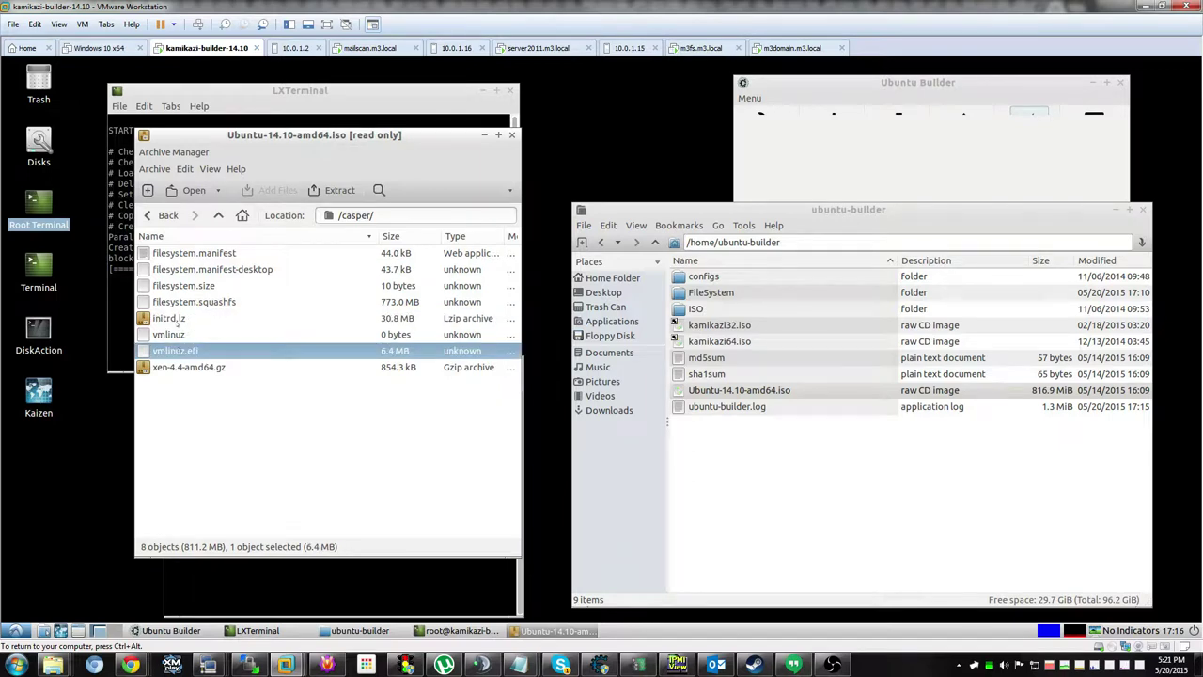
pyautogui.click(178, 319)
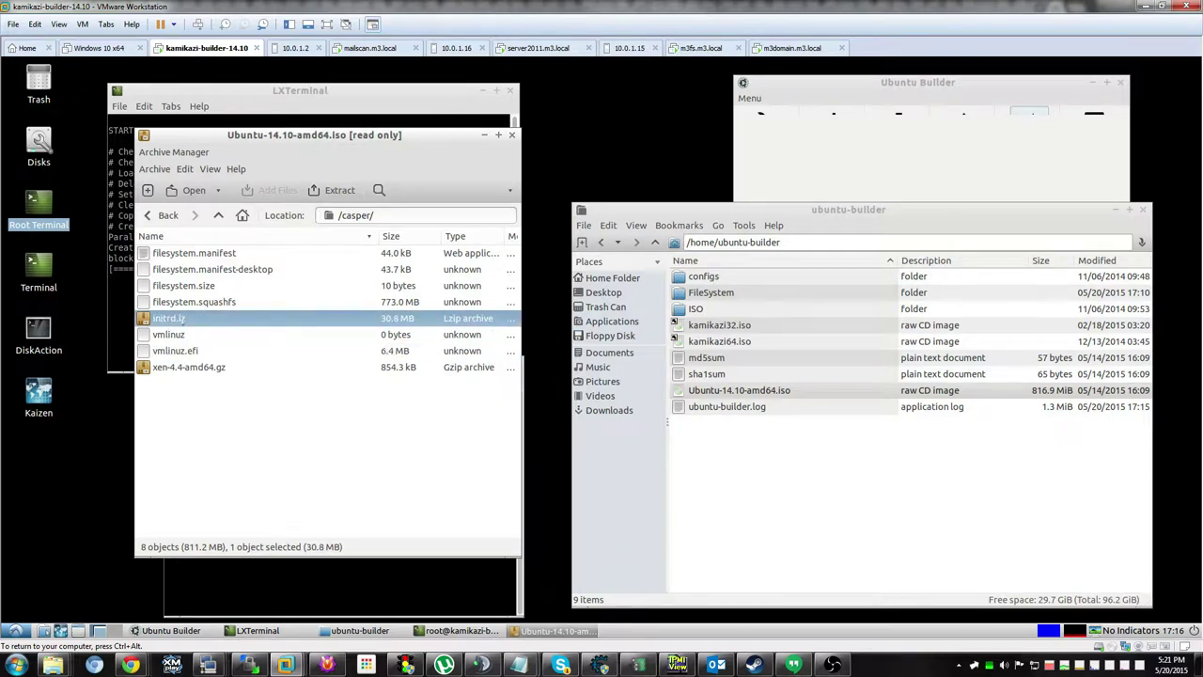
pyautogui.doubleClick(178, 318)
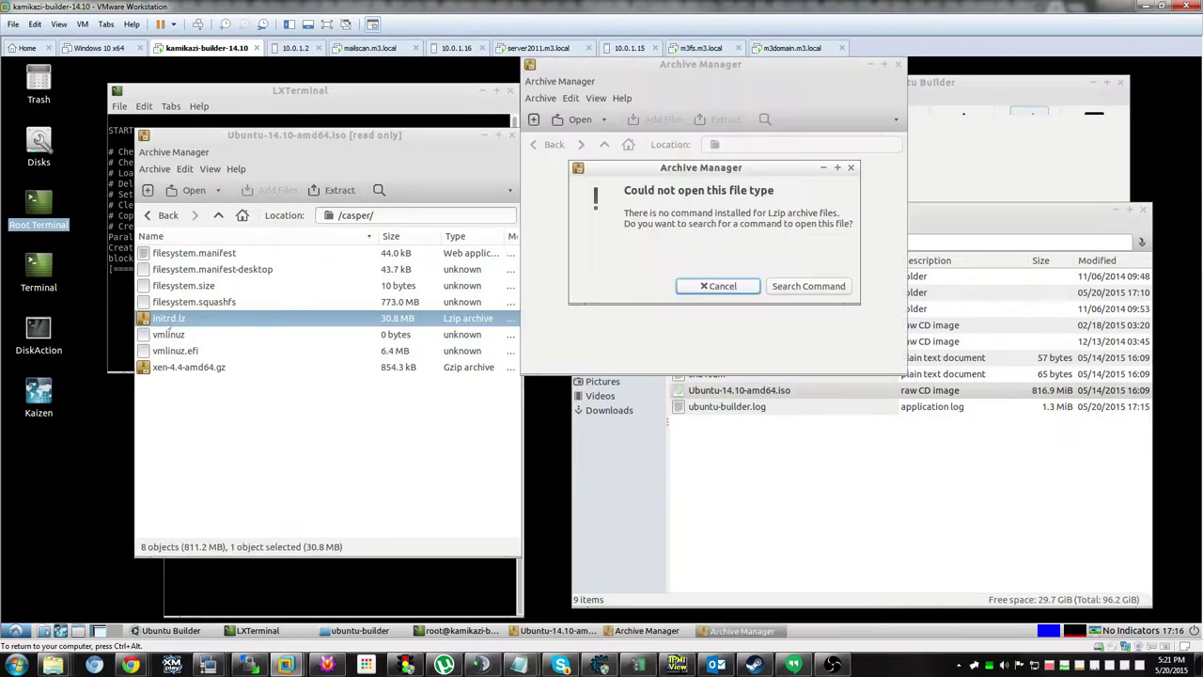
# Dismiss the initrd.lz dialog and its empty archive window, and examine filesystem.squashfs and xen-4.4-amd64.gz in the casper folder
pyautogui.press('Return')
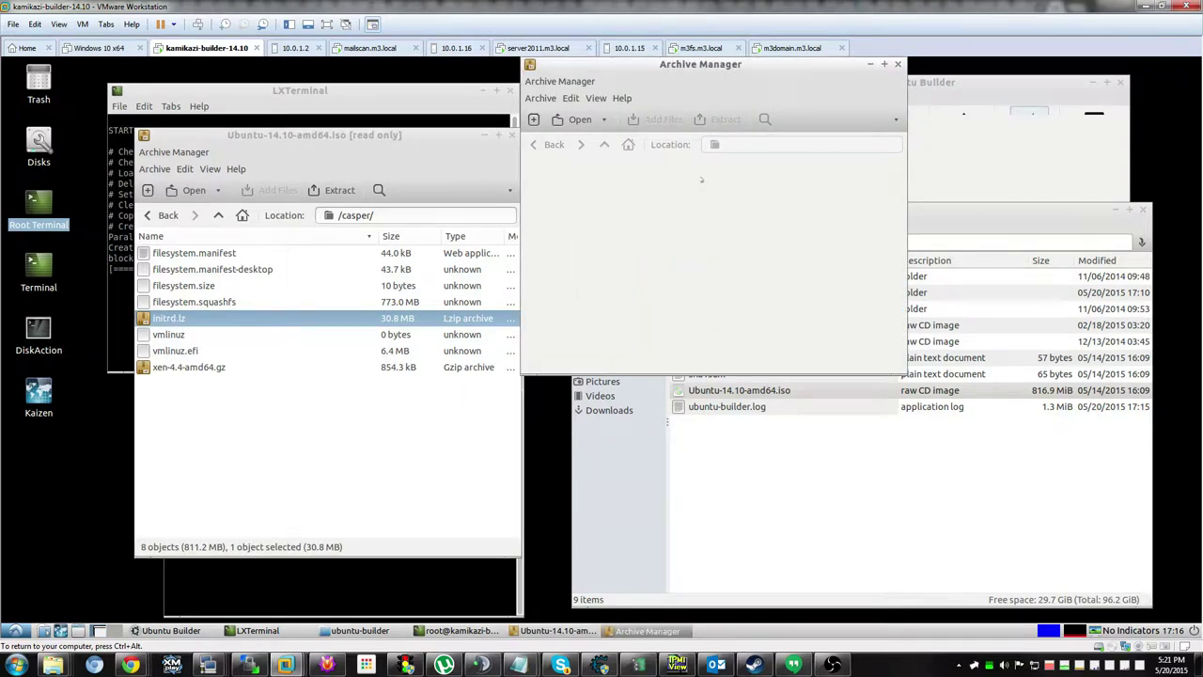
pyautogui.hotkey('ctrl', 'w')
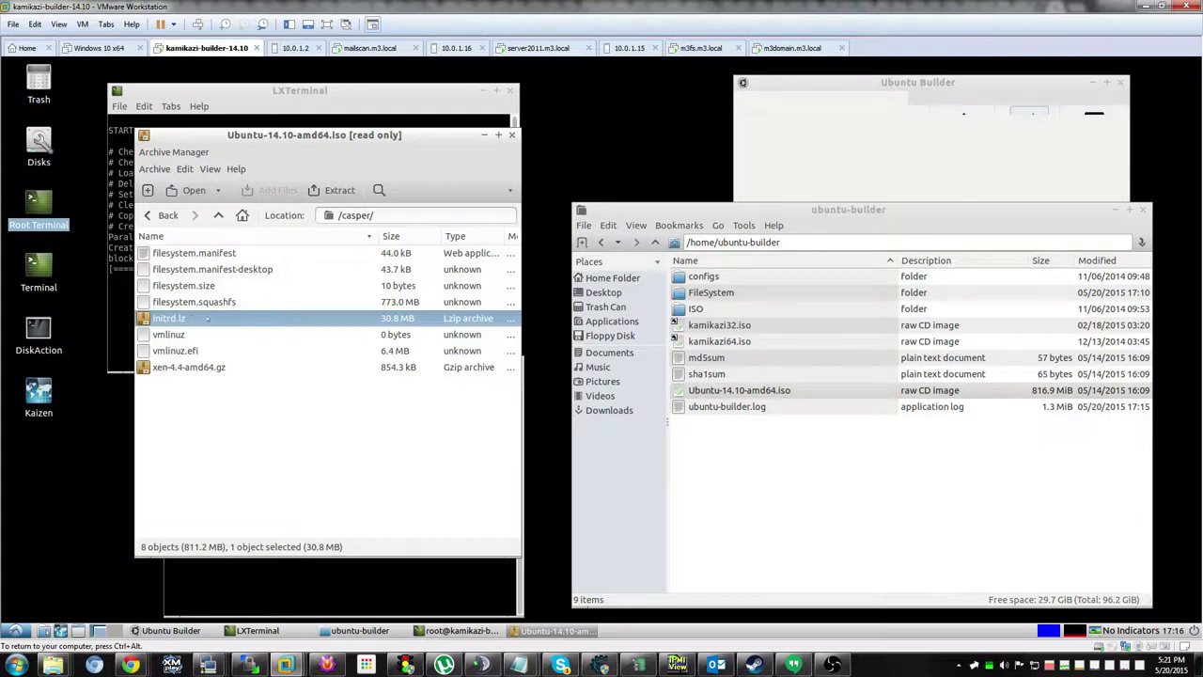
pyautogui.click(197, 302)
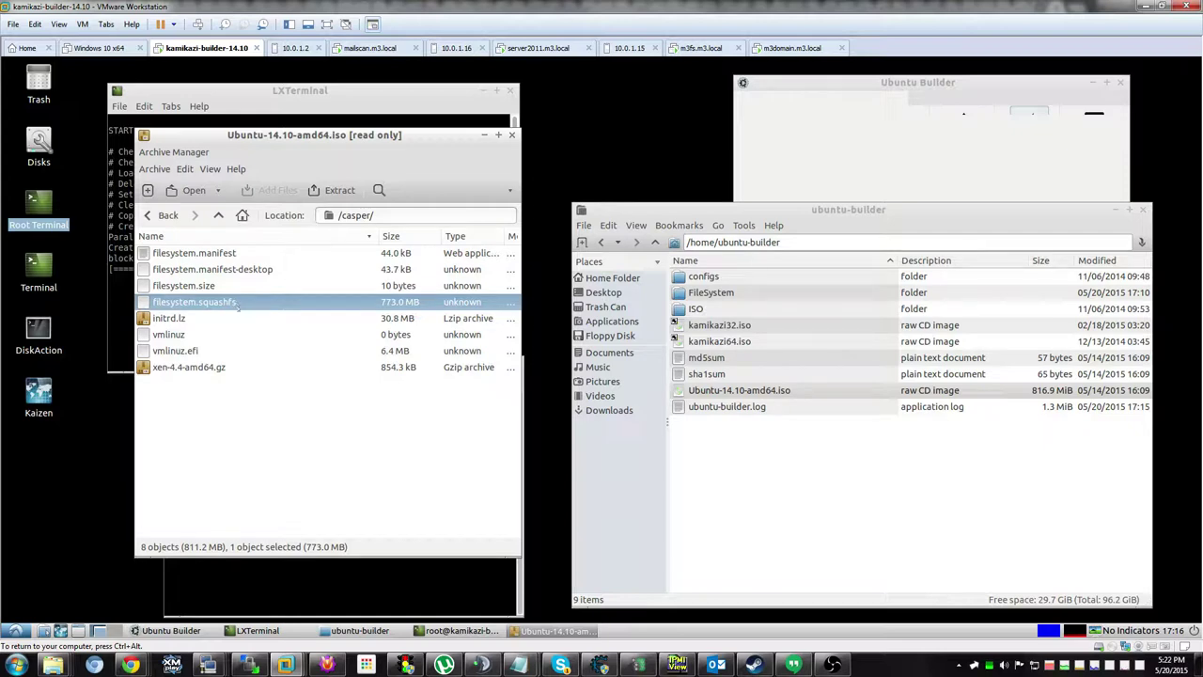
pyautogui.click(233, 393)
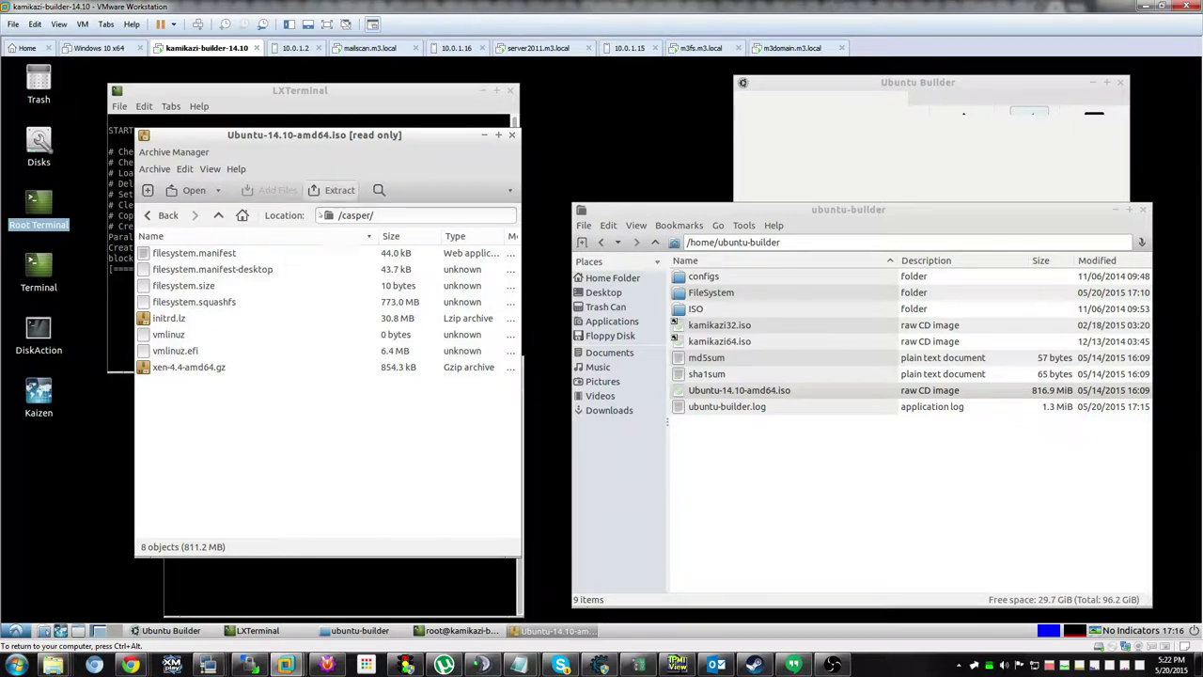
pyautogui.moveTo(307, 143); pyautogui.dragTo(601, 153)
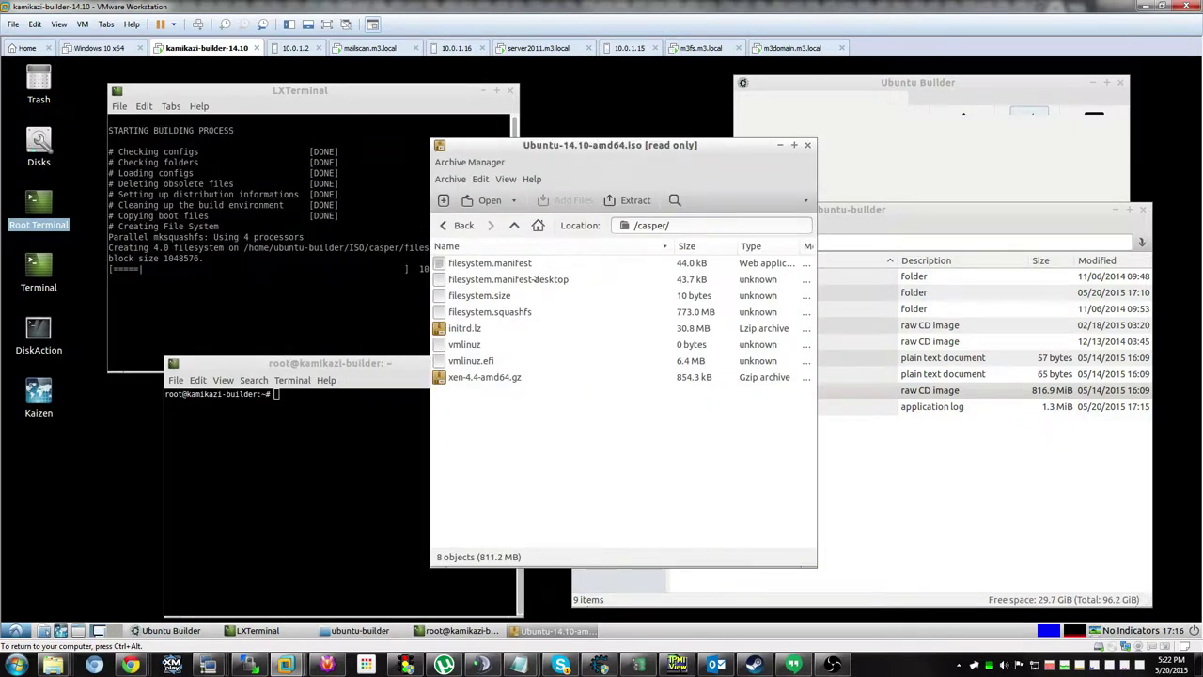
pyautogui.click(456, 379)
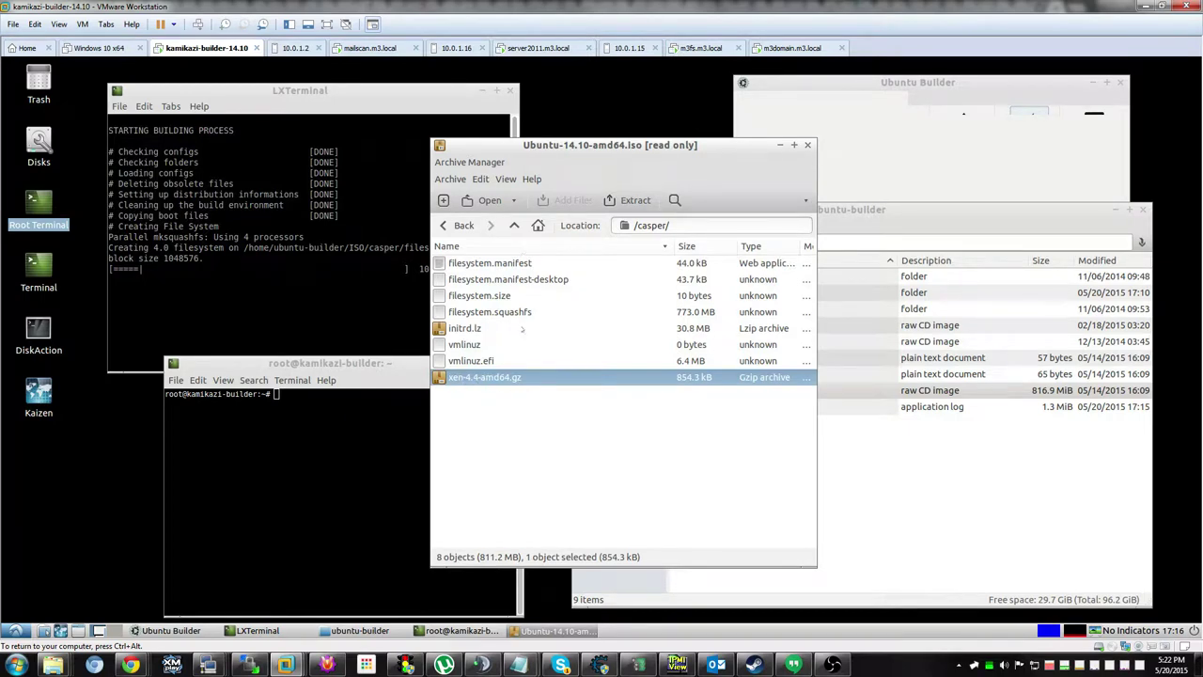
# Open the ISO's isolinux folder and look through its file list for menu.cfg
pyautogui.click(513, 226)
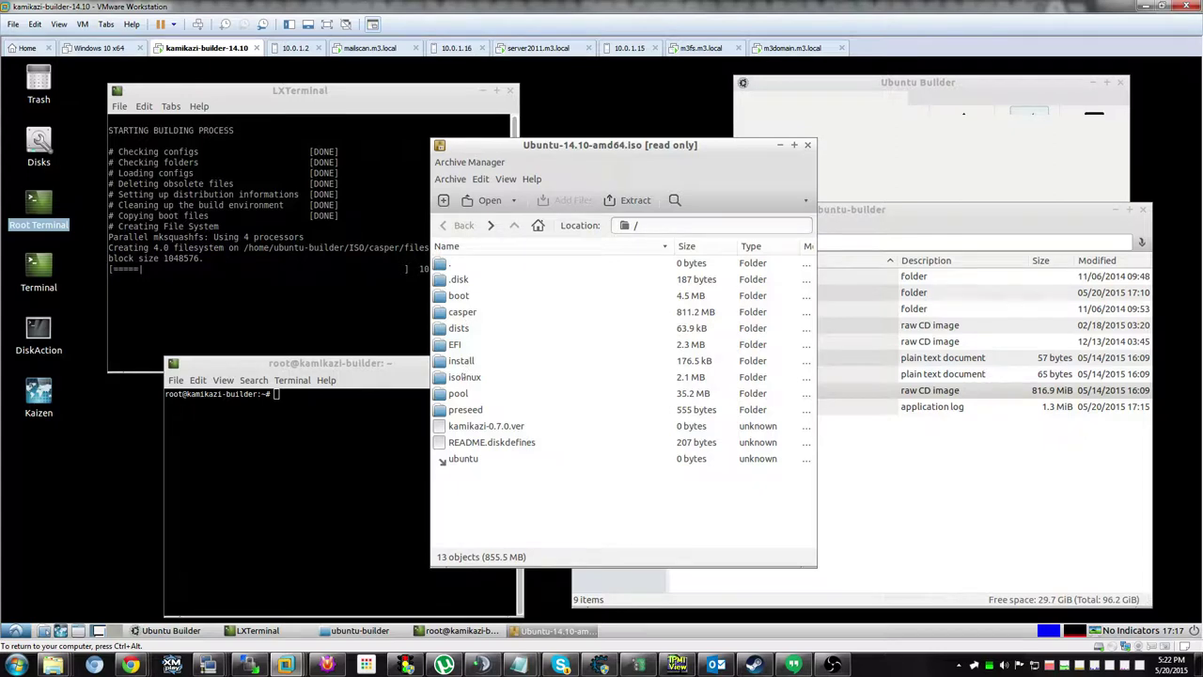
pyautogui.doubleClick(462, 377)
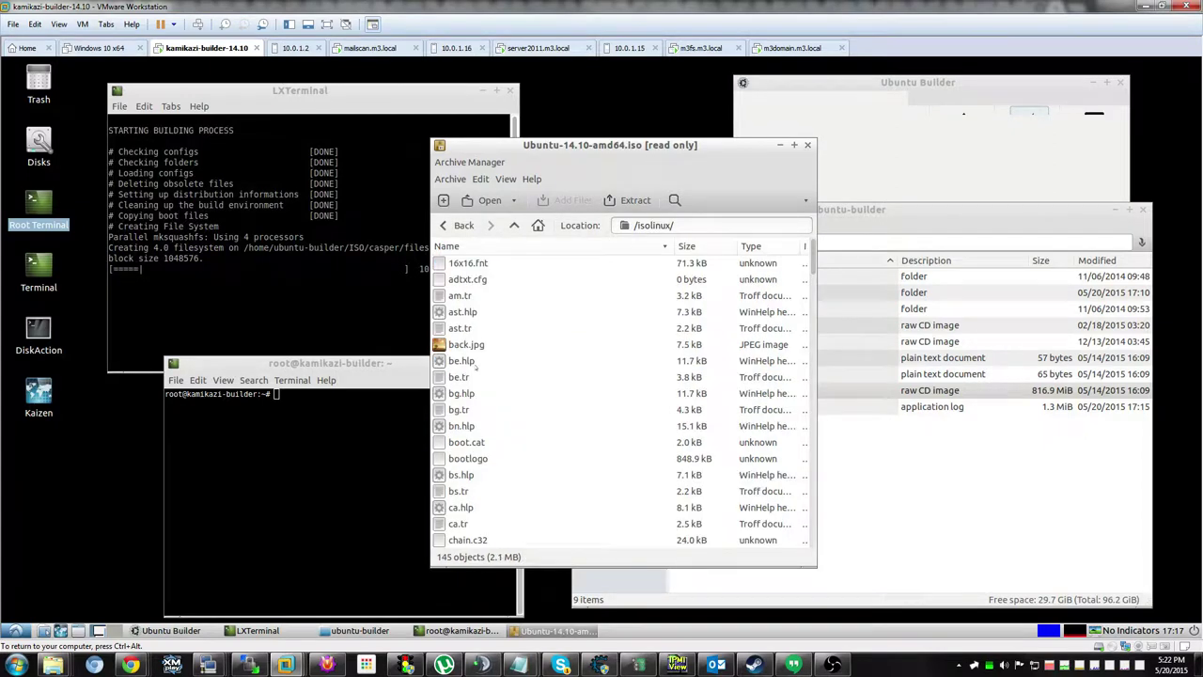
pyautogui.scroll(-3, 476, 367)
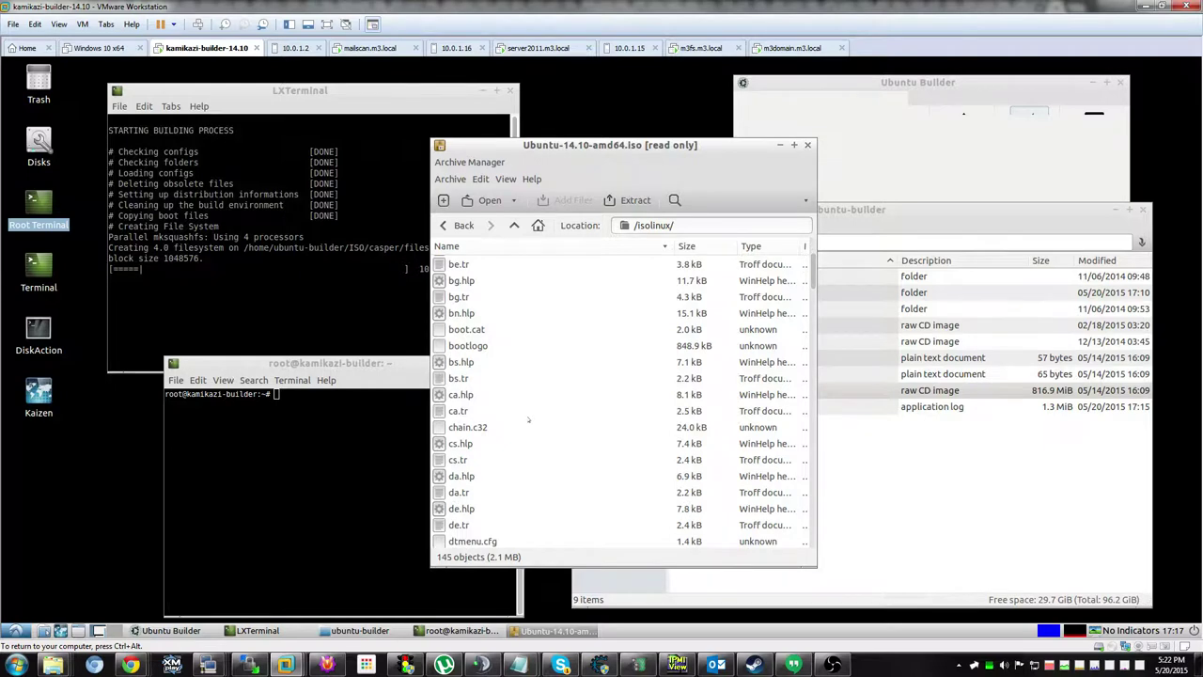
pyautogui.scroll(-6, 528, 420)
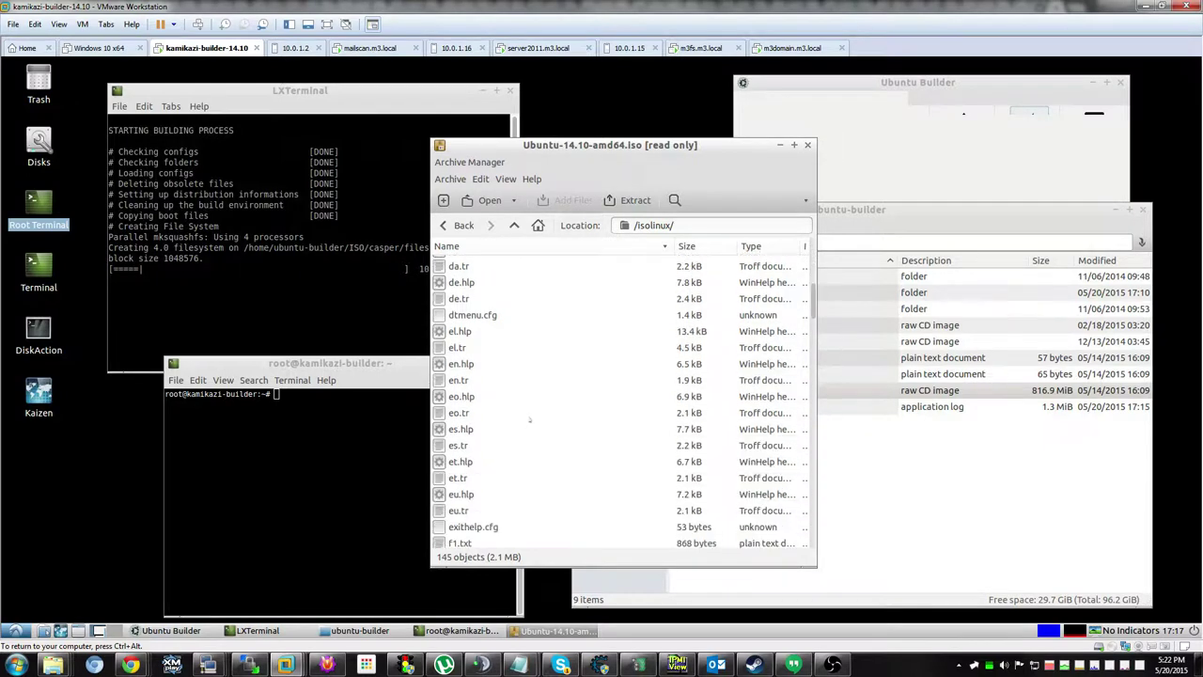
pyautogui.scroll(-10, 529, 420)
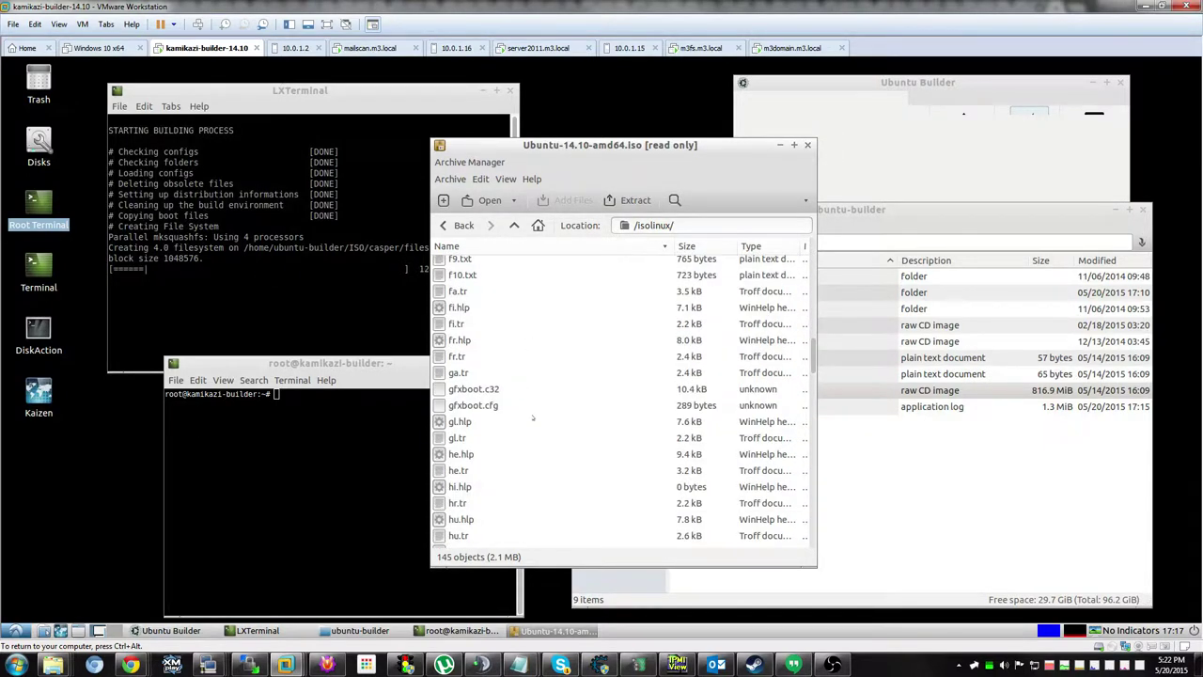
pyautogui.scroll(-6, 532, 417)
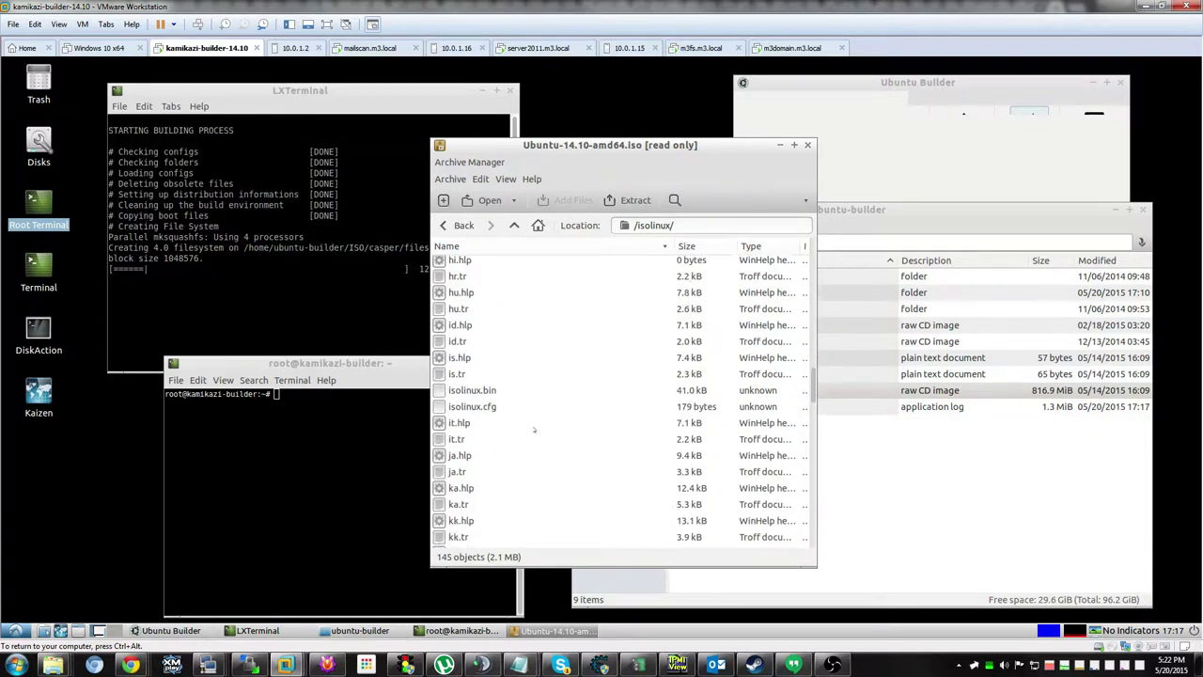
pyautogui.scroll(-5, 533, 429)
pyautogui.scroll(-6, 533, 429)
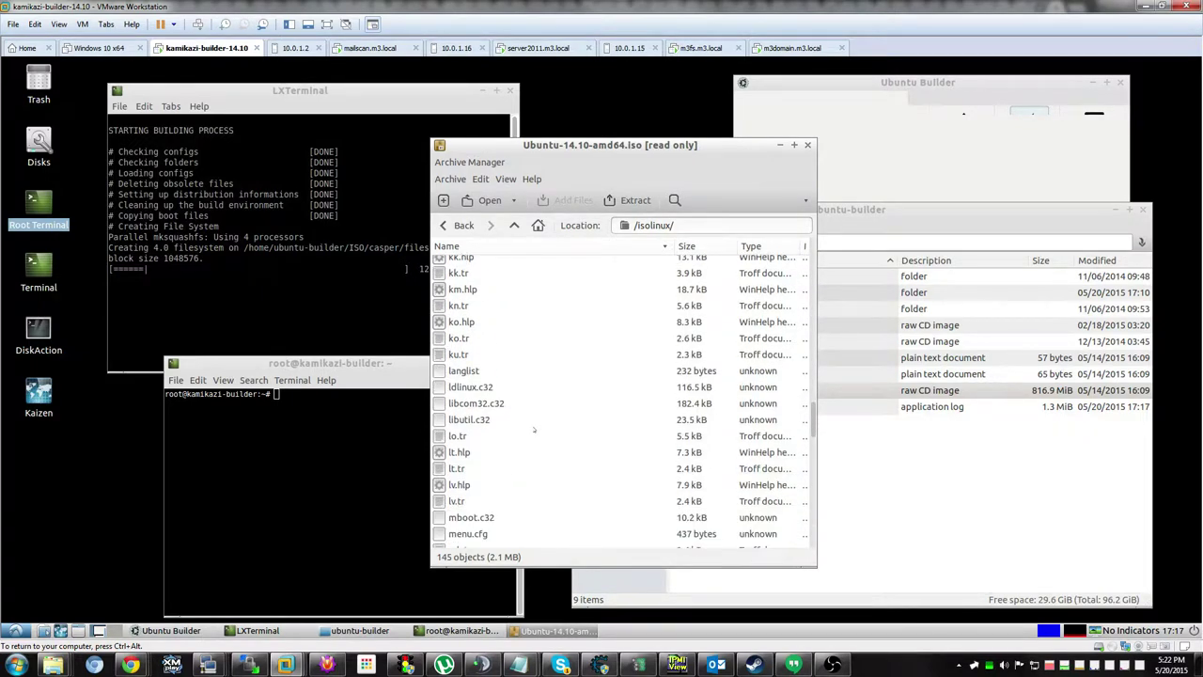
# Open menu.cfg with gedit, examine its stdmenu.cfg include under Advanced options, and close the file
pyautogui.rightClick(473, 383)
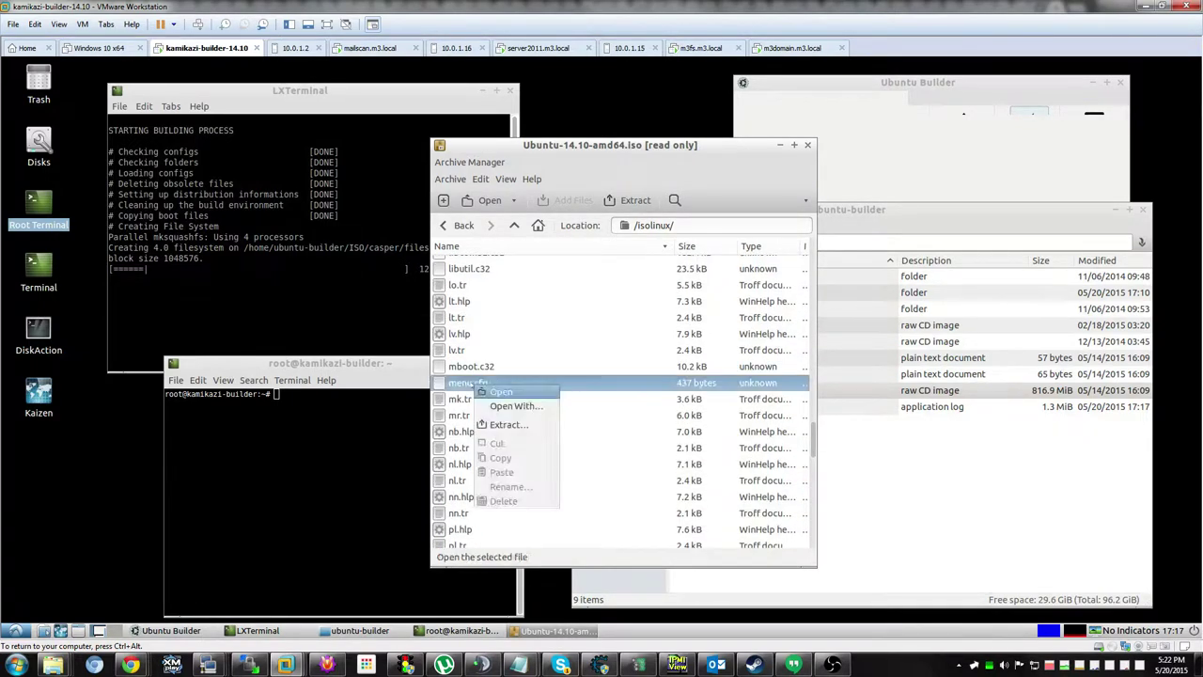
pyautogui.click(511, 405)
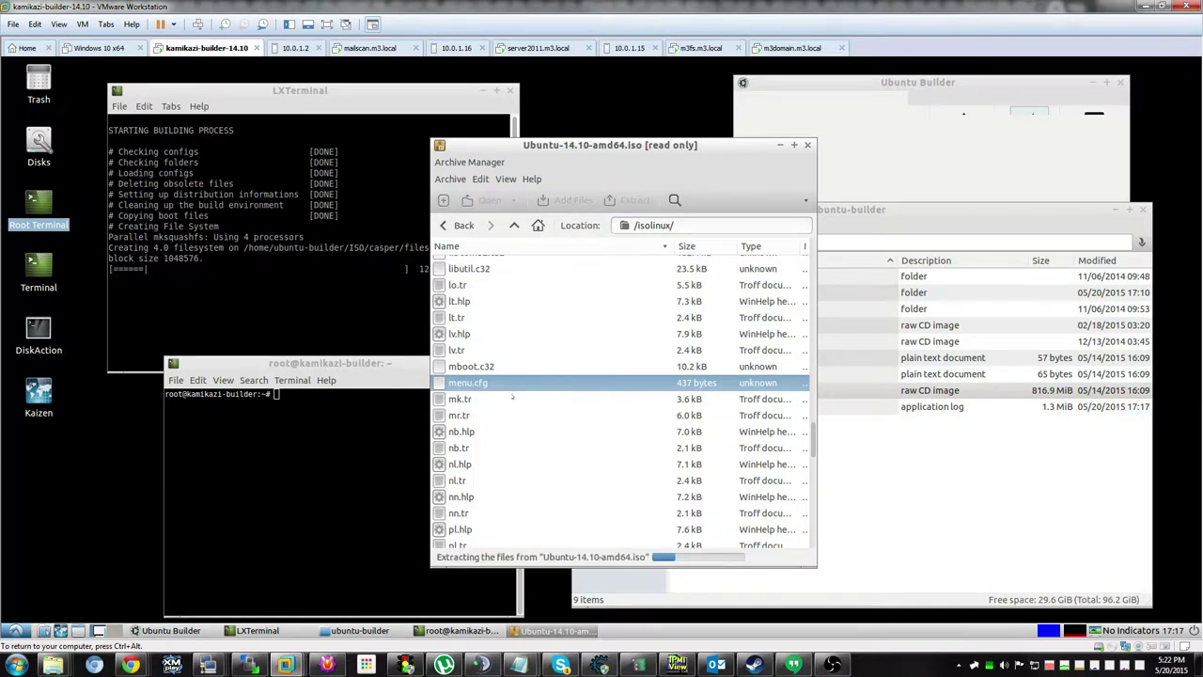
pyautogui.click(623, 455)
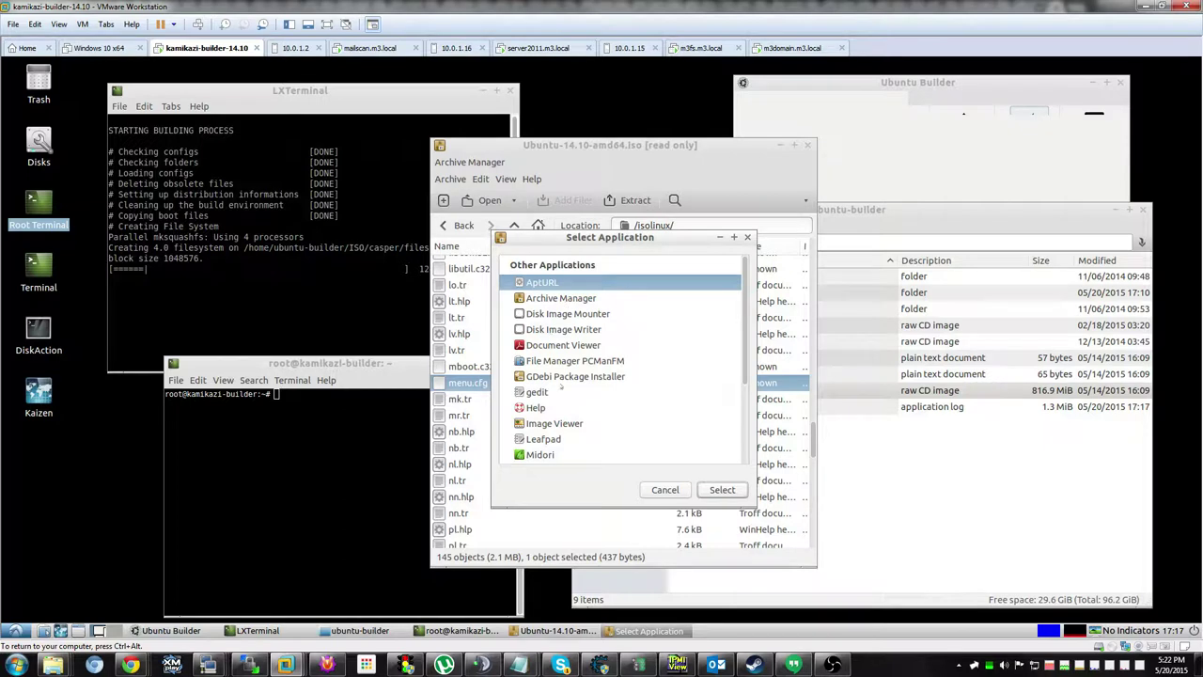
pyautogui.click(543, 392)
pyautogui.click(722, 489)
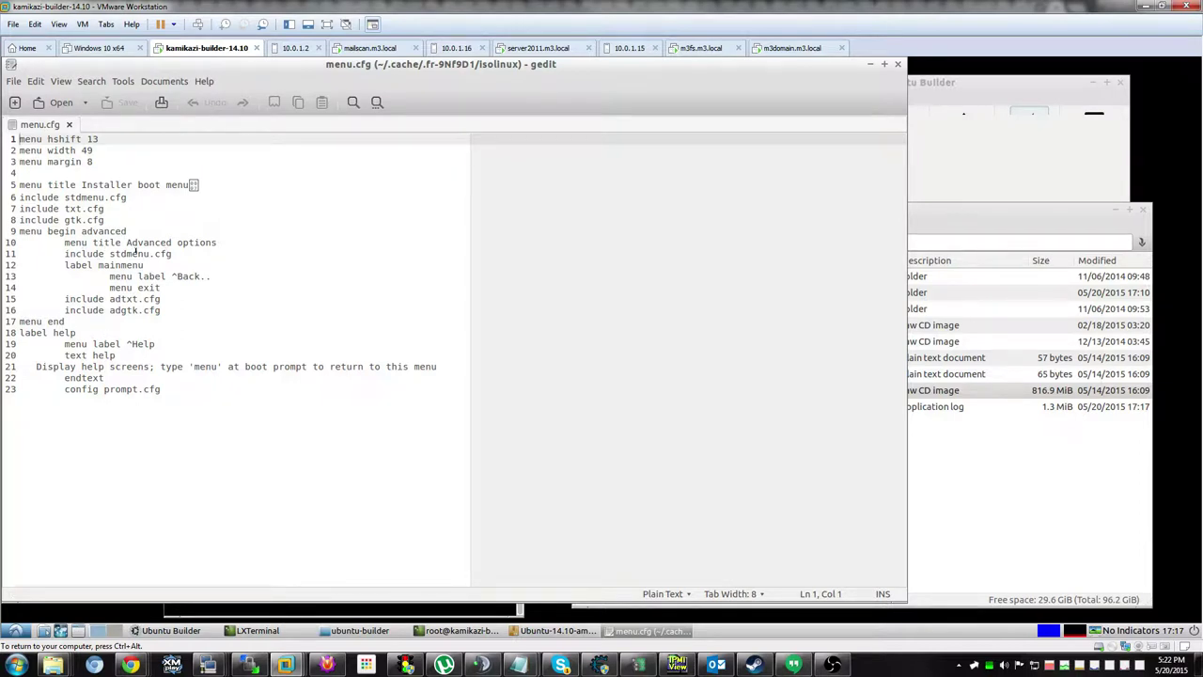
pyautogui.moveTo(108, 253); pyautogui.dragTo(183, 249)
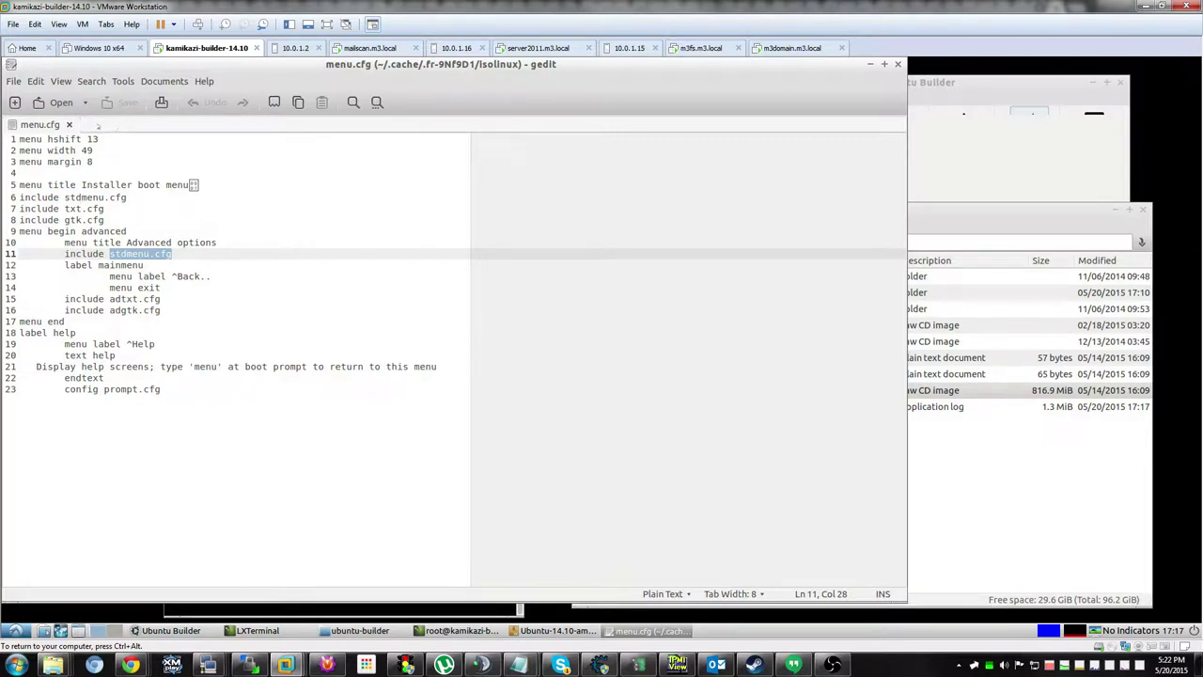
pyautogui.click(68, 124)
# Open stdmenu.cfg from the ISO's isolinux folder, examine its menu settings and close it
pyautogui.hotkey('alt', 'Tab')
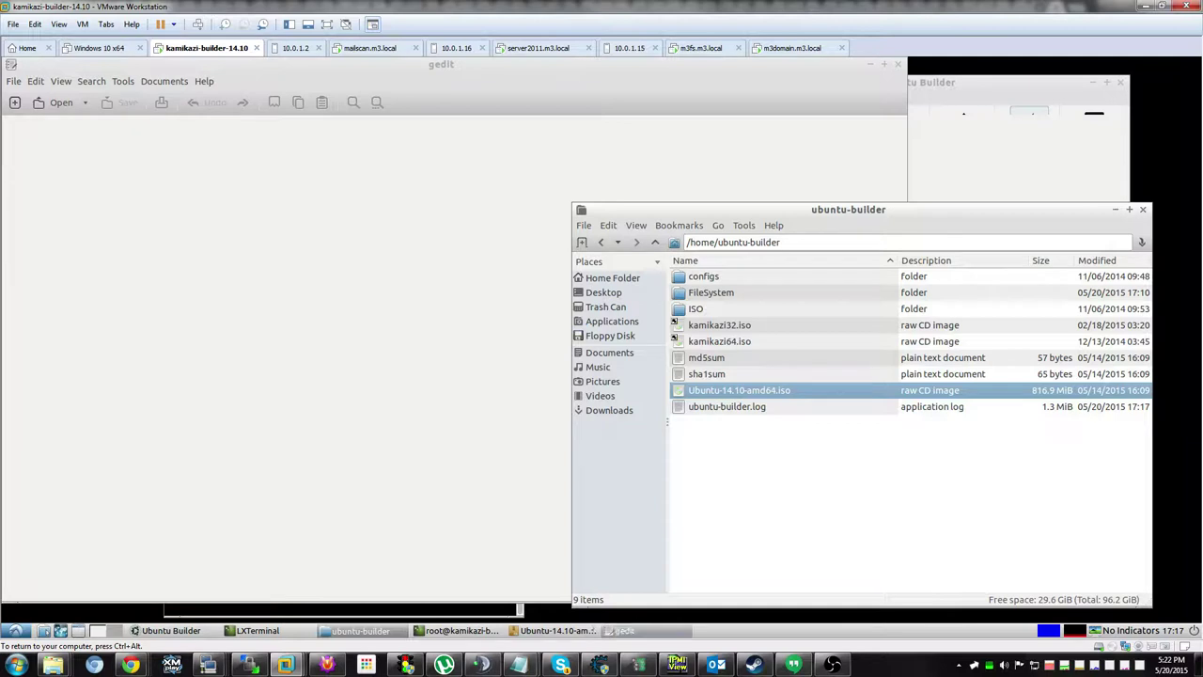
pyautogui.hotkey('alt', 'Tab')
pyautogui.scroll(-8, 494, 376)
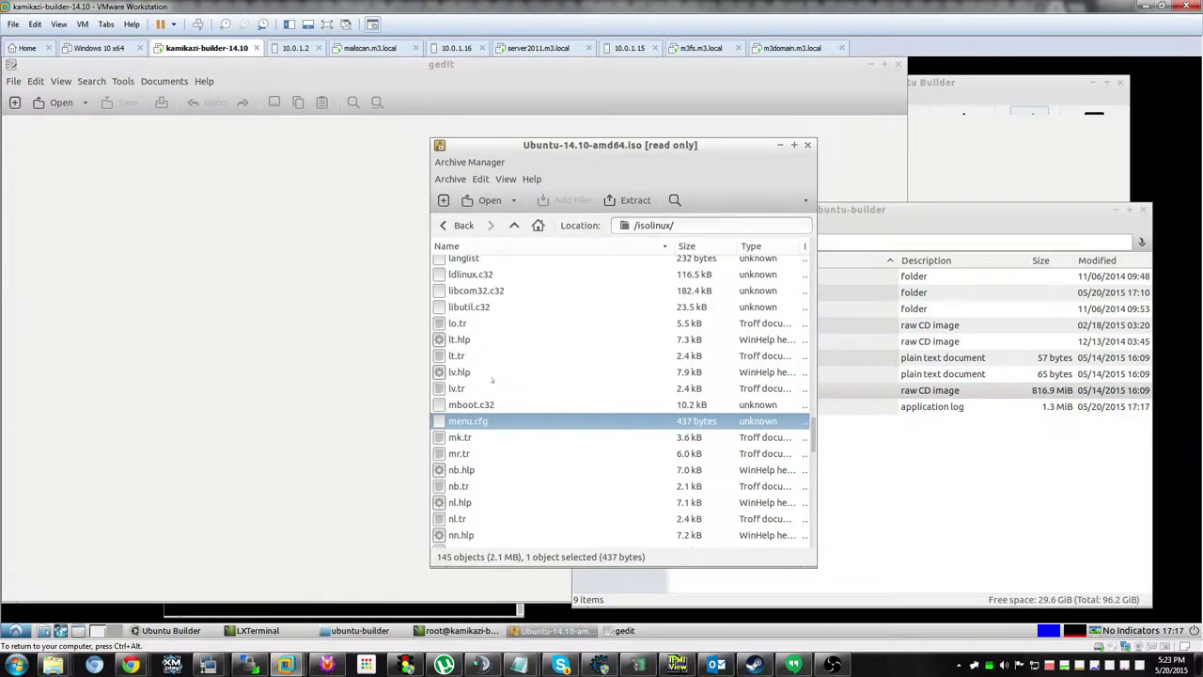
pyautogui.scroll(-2, 493, 381)
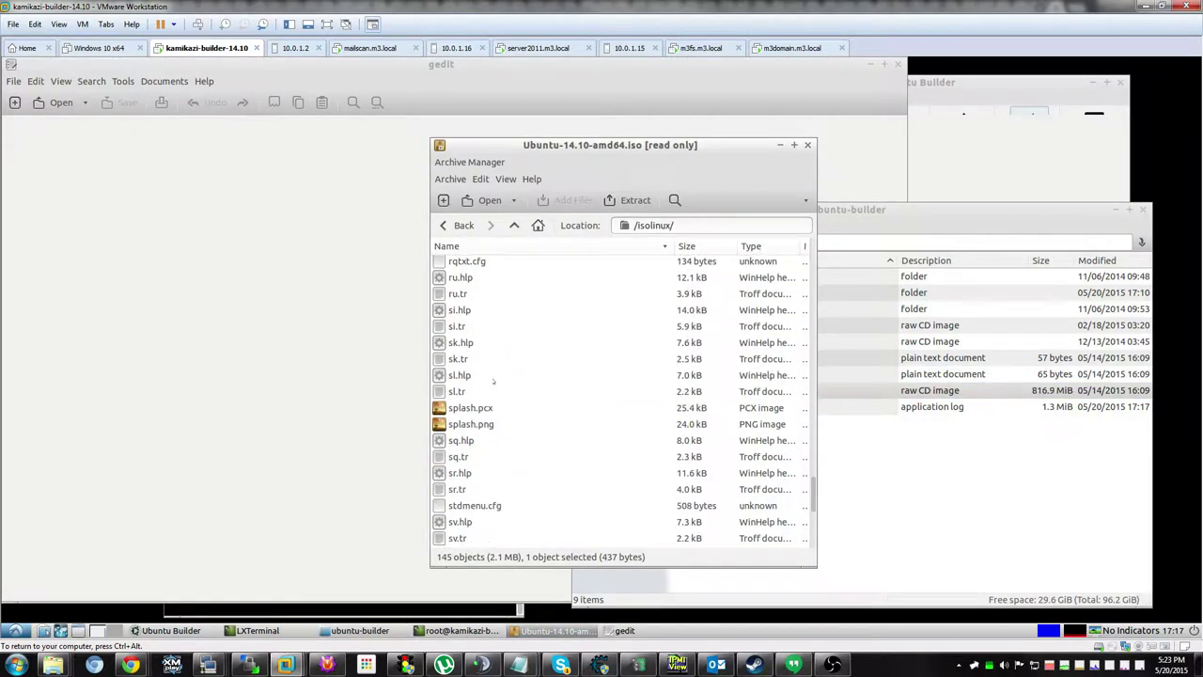
pyautogui.scroll(-2, 475, 435)
pyautogui.rightClick(465, 432)
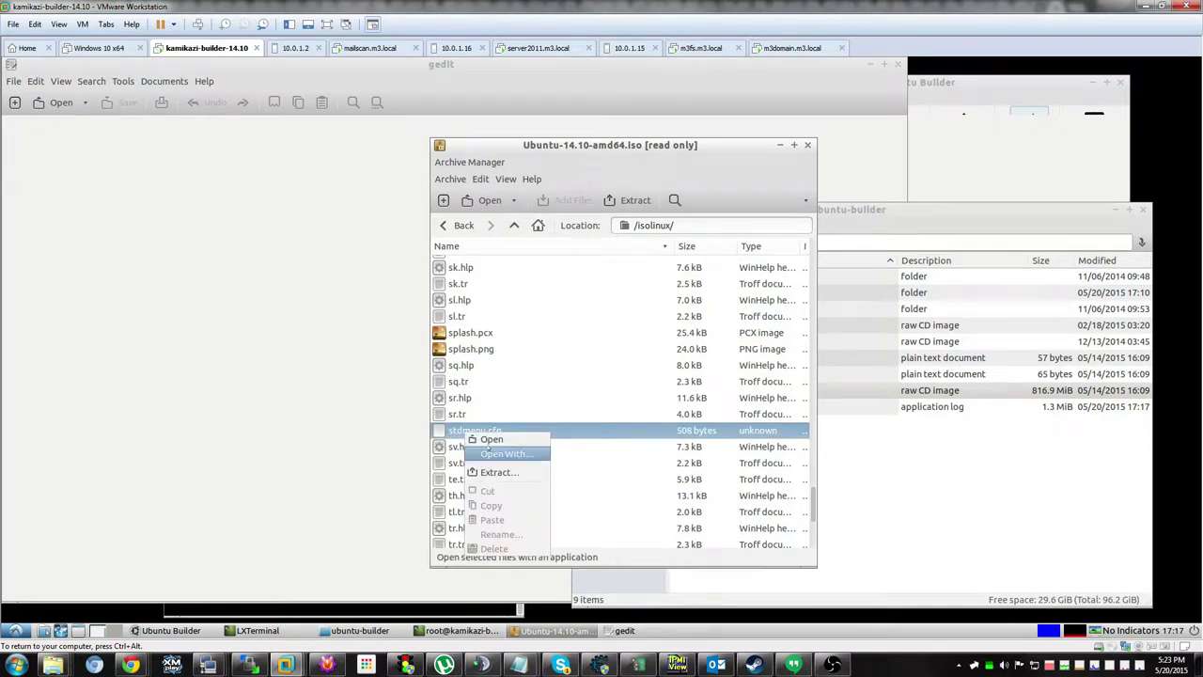
pyautogui.click(488, 439)
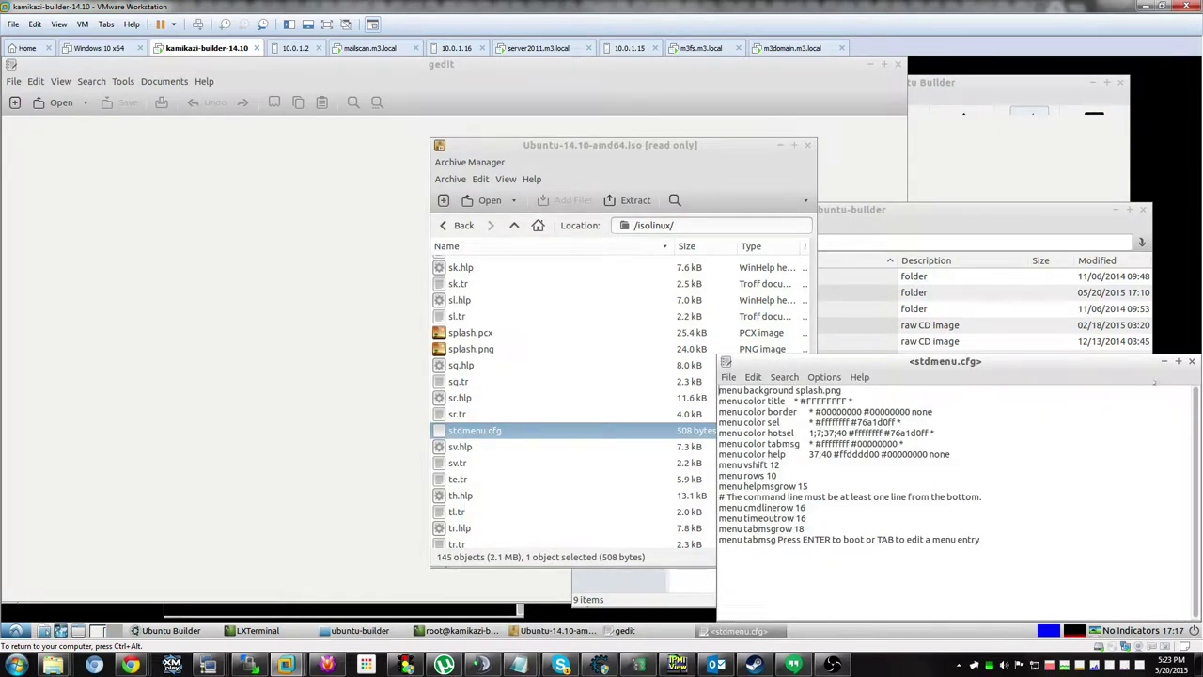
pyautogui.click(1191, 361)
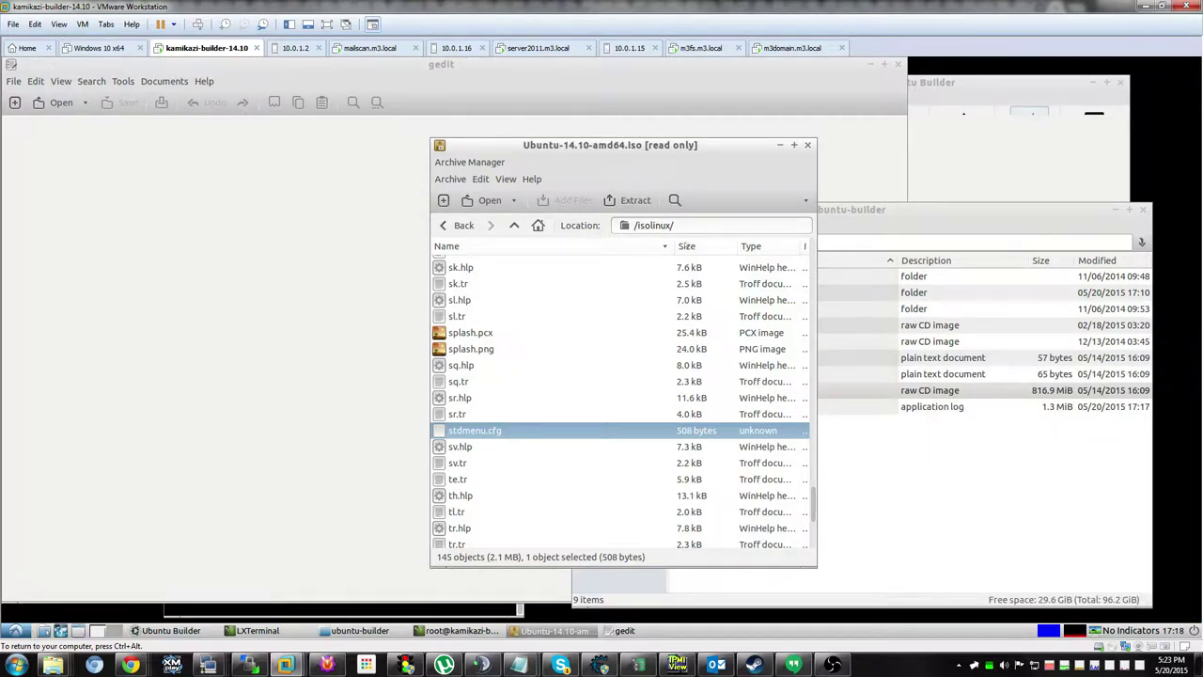
# Sort the isolinux files by size and examine the smallest configuration files, including menu.cfg, rqtxt.cfg, adtxt.cfg and isolinux.cfg
pyautogui.click(687, 247)
pyautogui.scroll(15, 620, 319)
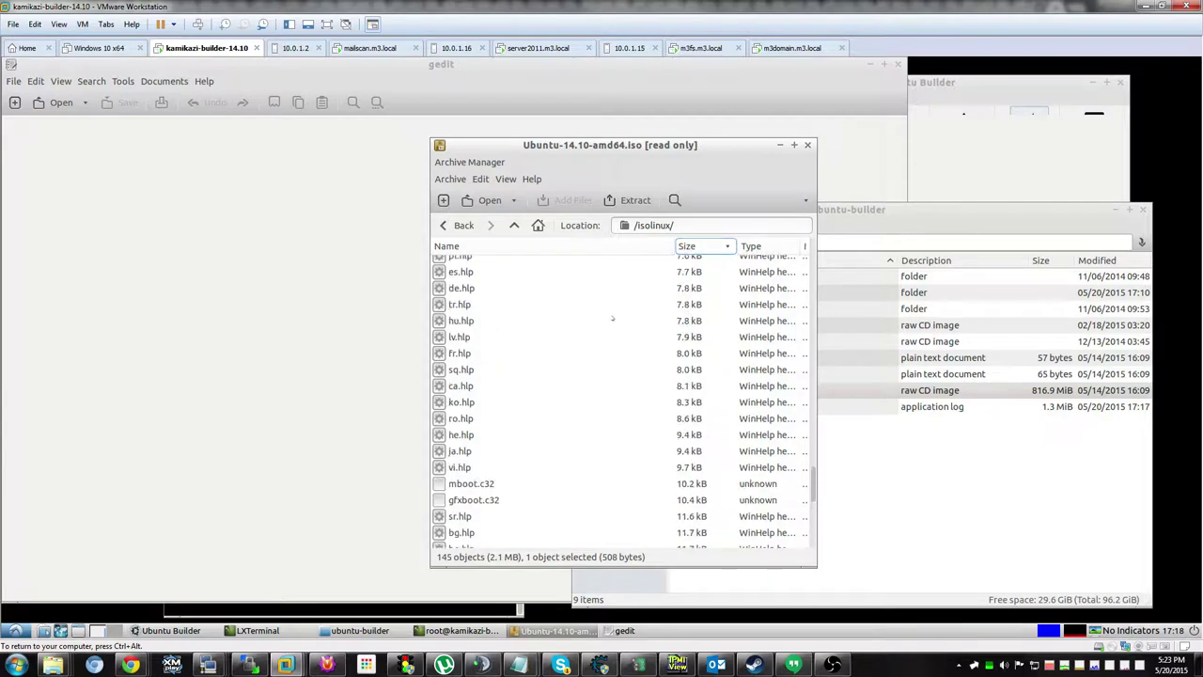
pyautogui.scroll(10, 631, 319)
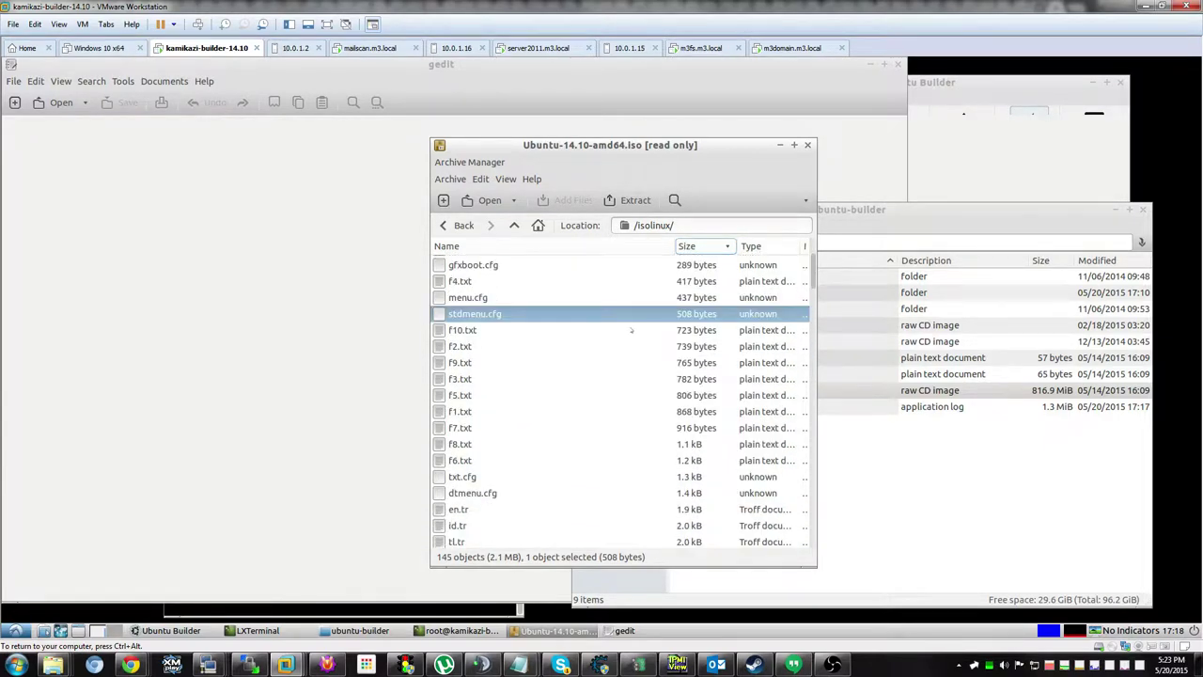
pyautogui.click(492, 298)
pyautogui.scroll(1, 479, 300)
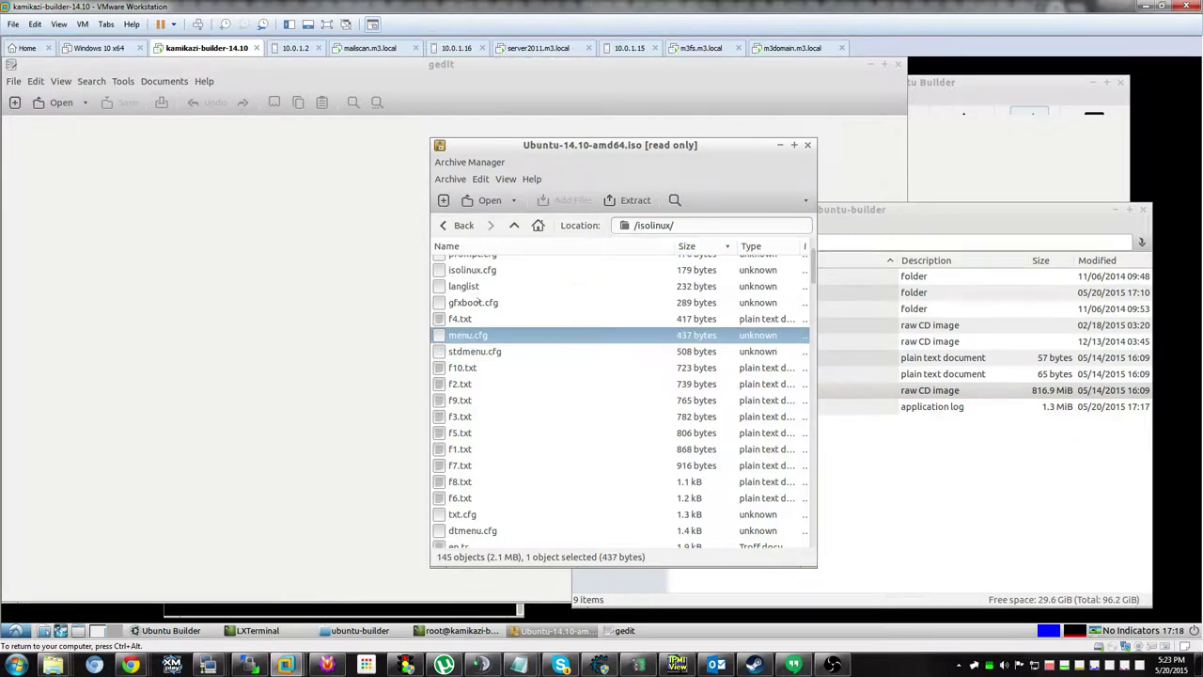
pyautogui.scroll(2, 479, 299)
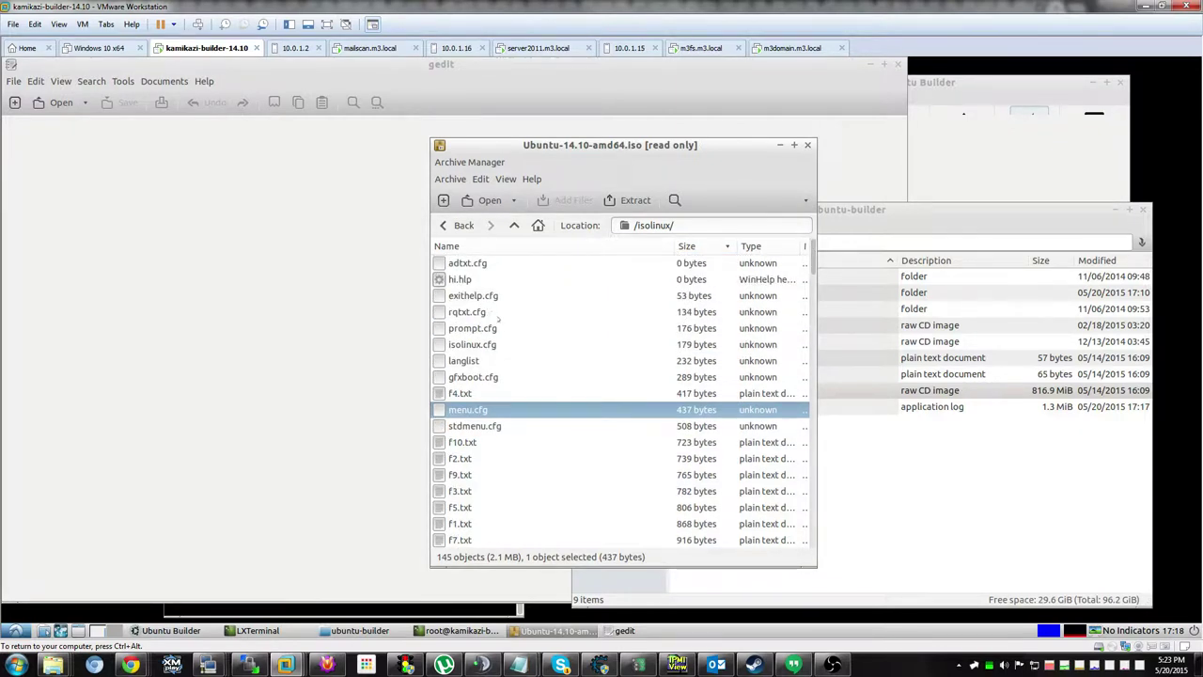
pyautogui.click(464, 312)
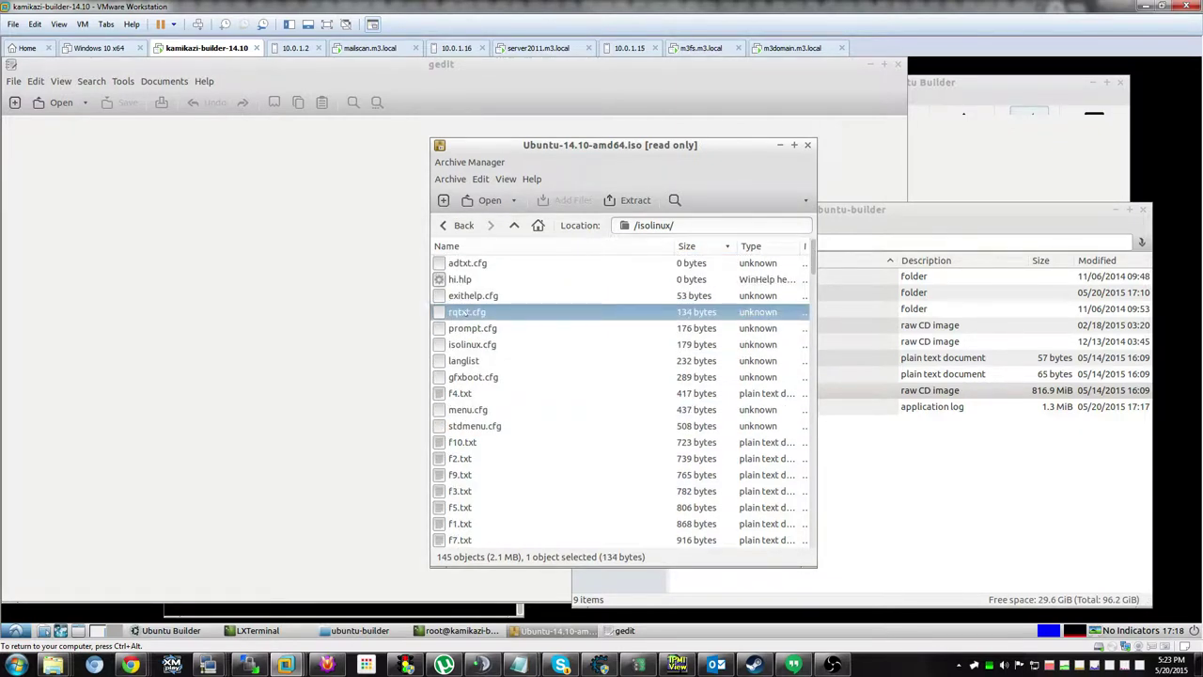
pyautogui.click(470, 263)
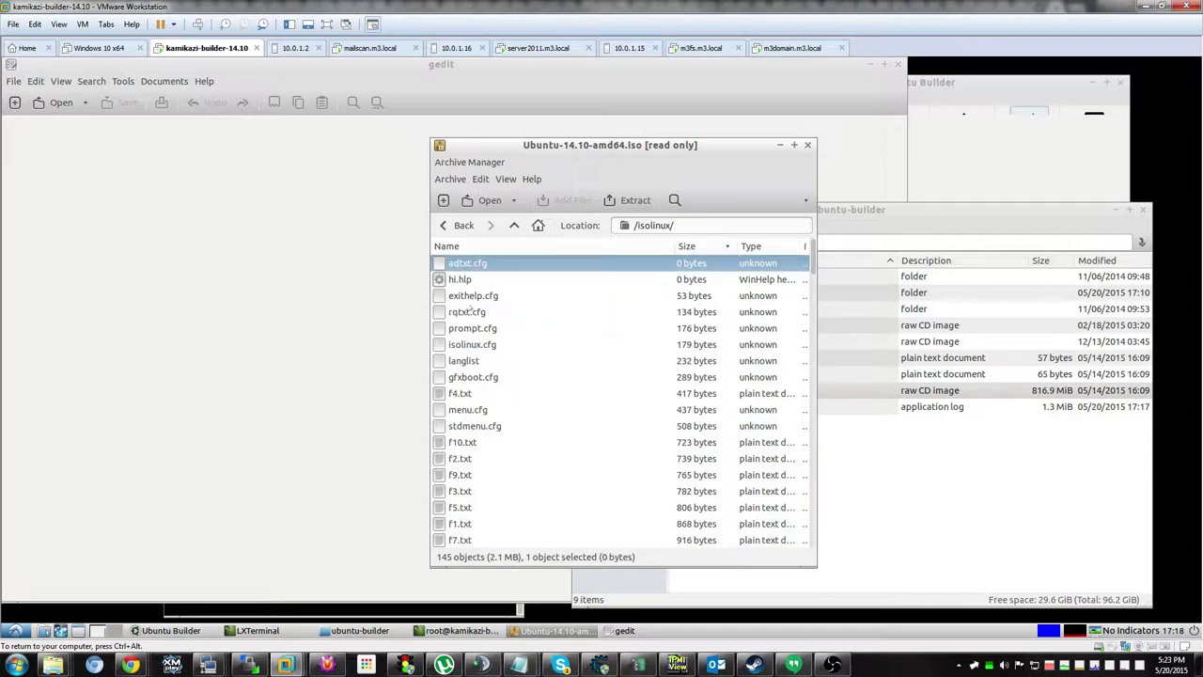
pyautogui.click(470, 344)
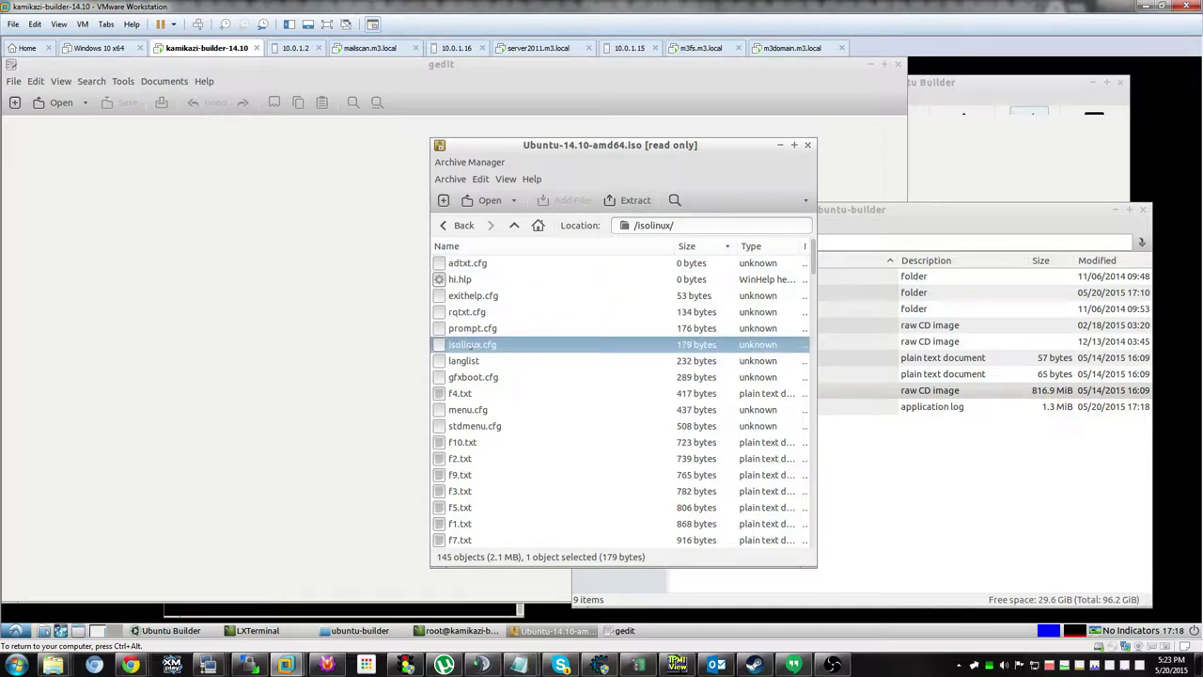
# Open gfxboot.cfg from the isolinux folder with gedit
pyautogui.click(470, 377)
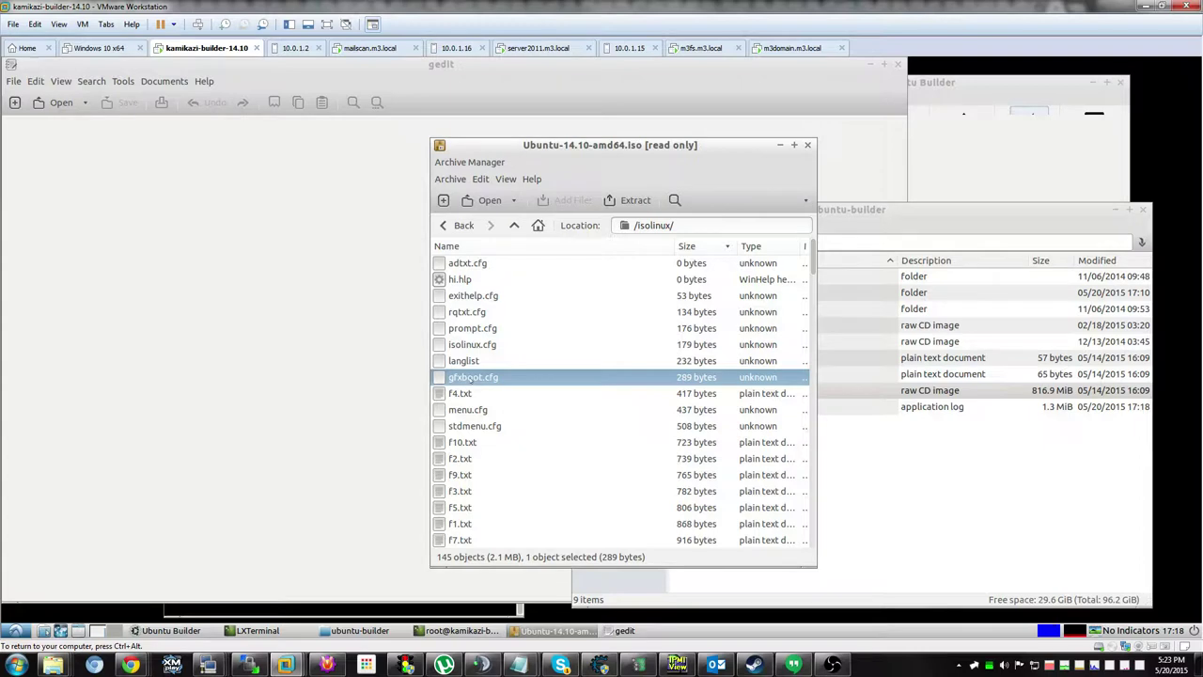
pyautogui.rightClick(473, 377)
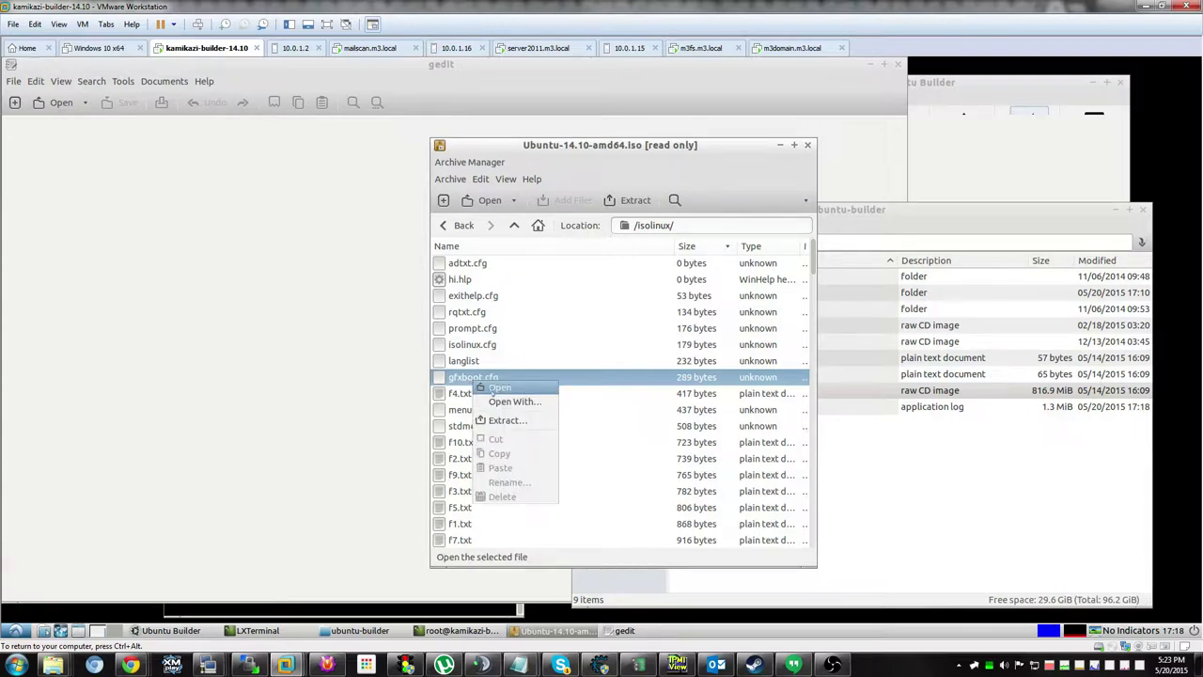
pyautogui.click(514, 401)
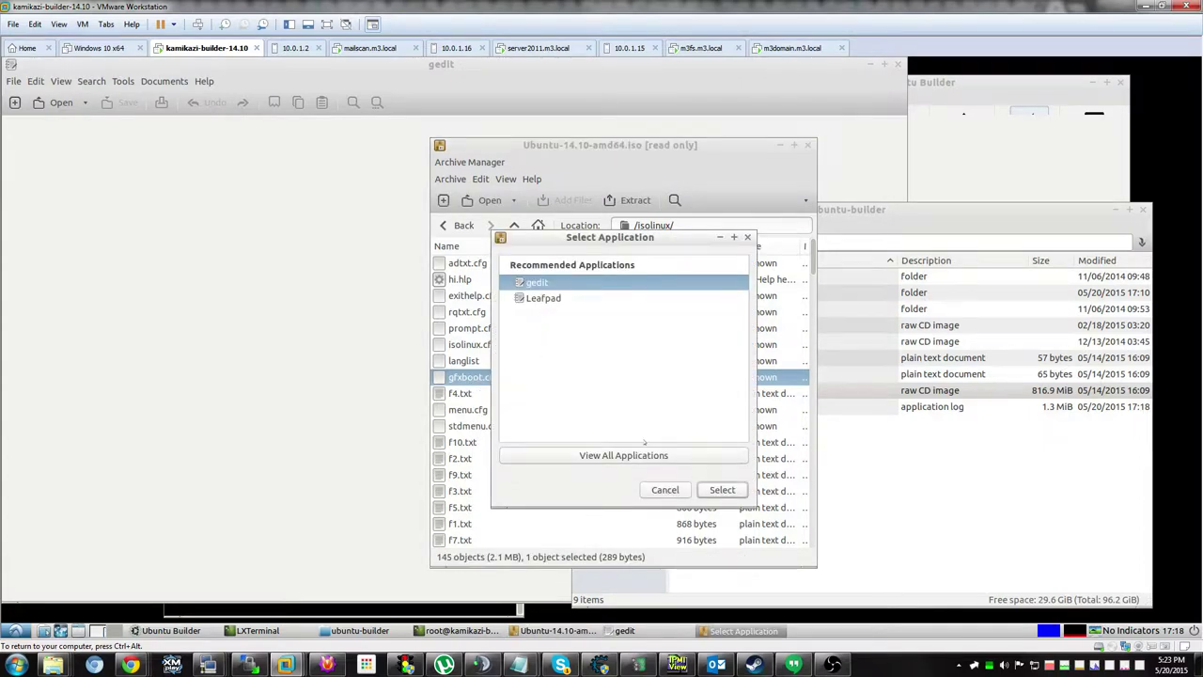
pyautogui.click(721, 490)
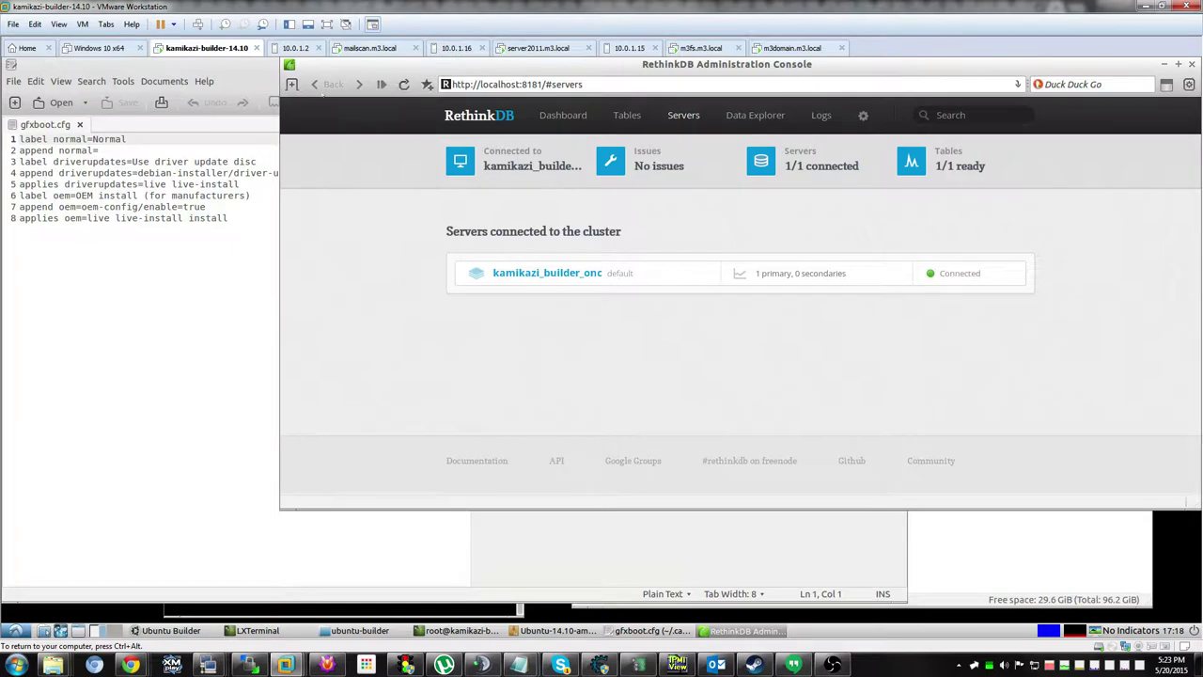
# Switch to the web browser and enter github.com/kamilion/kamikazi as the address in a new tab
pyautogui.click(291, 84)
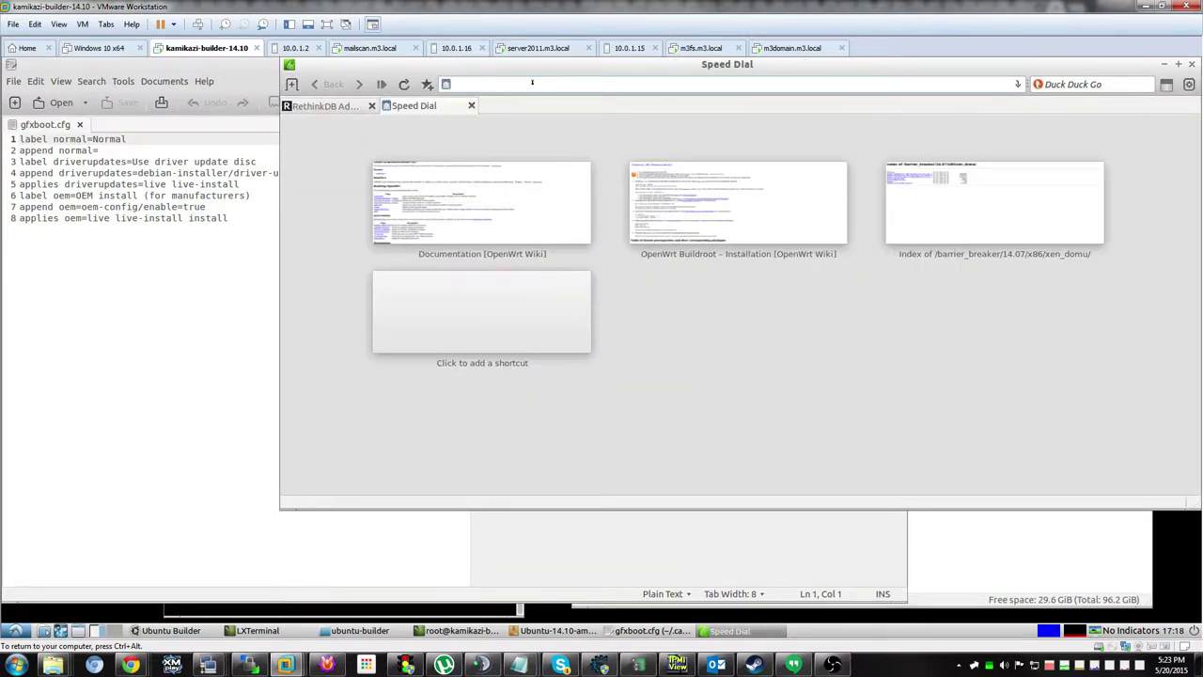
pyautogui.write('github.c')
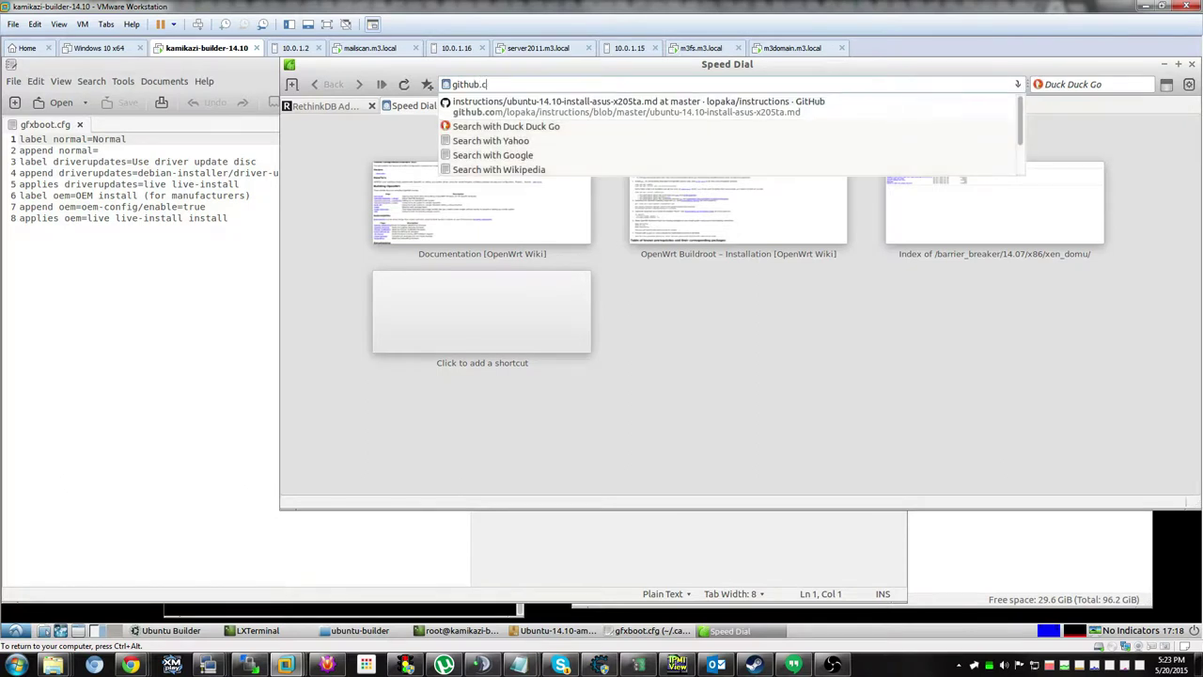
pyautogui.write('om/kamilion/')
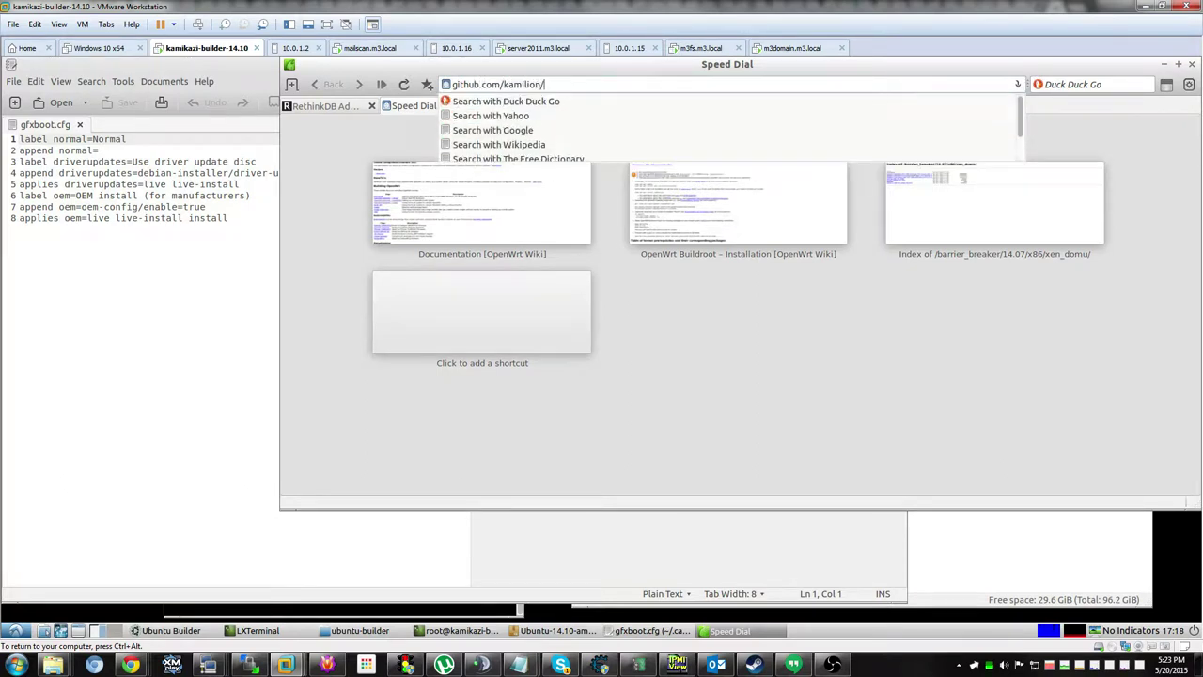
pyautogui.write('kamikazi')
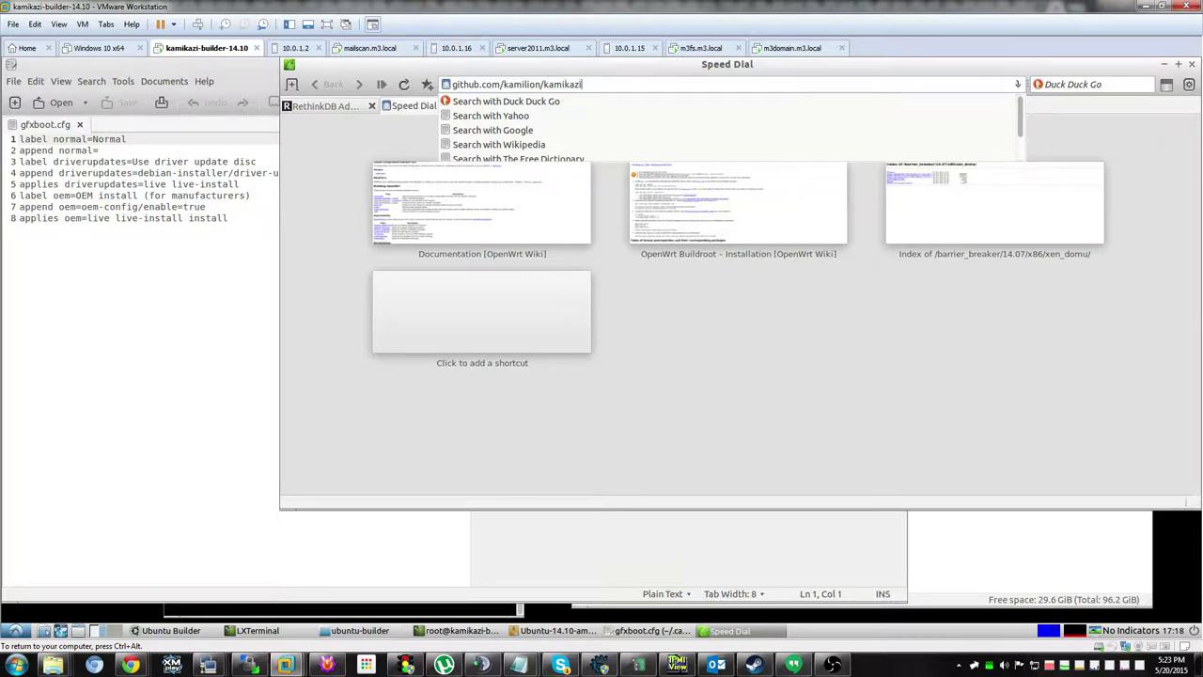